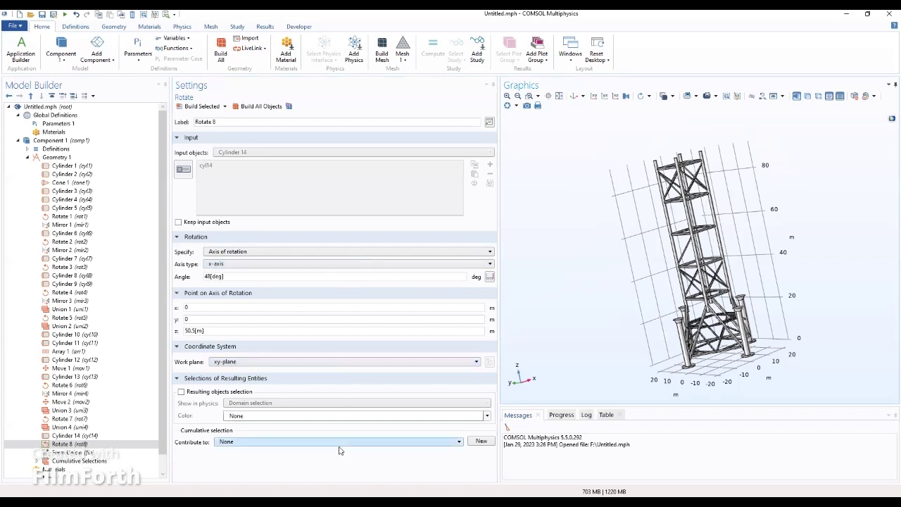
- Add a Mirror operation to Geometry 1 using the Cylinder 14 selection as input and keeping the input objects
left_click(83, 158)
right_click(84, 159)
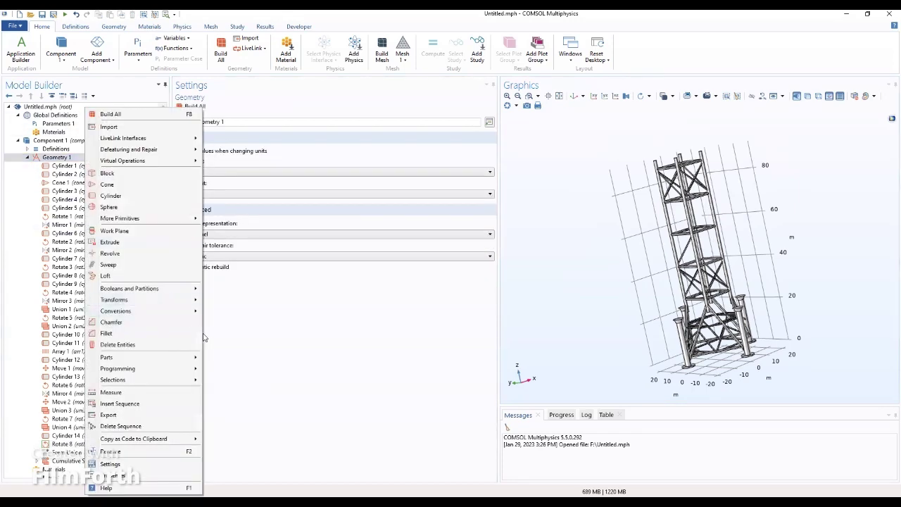
mouse_move(164, 303)
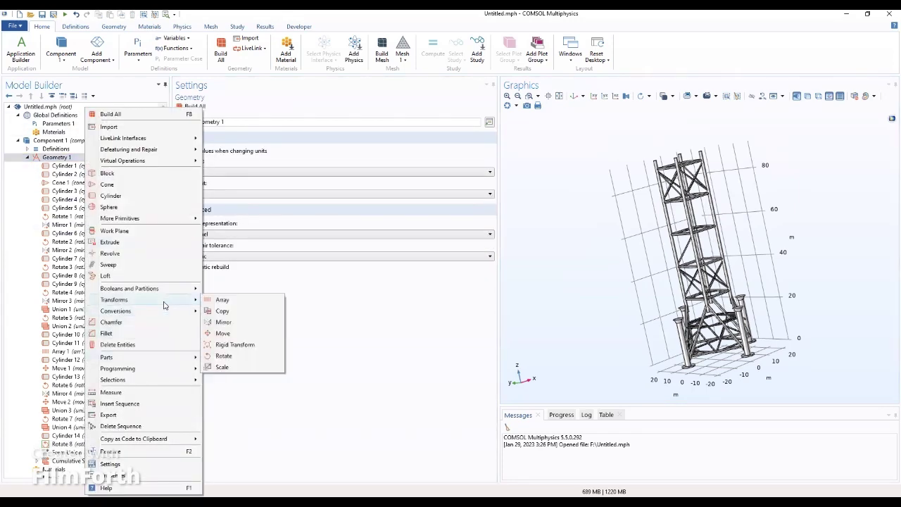
left_click(238, 327)
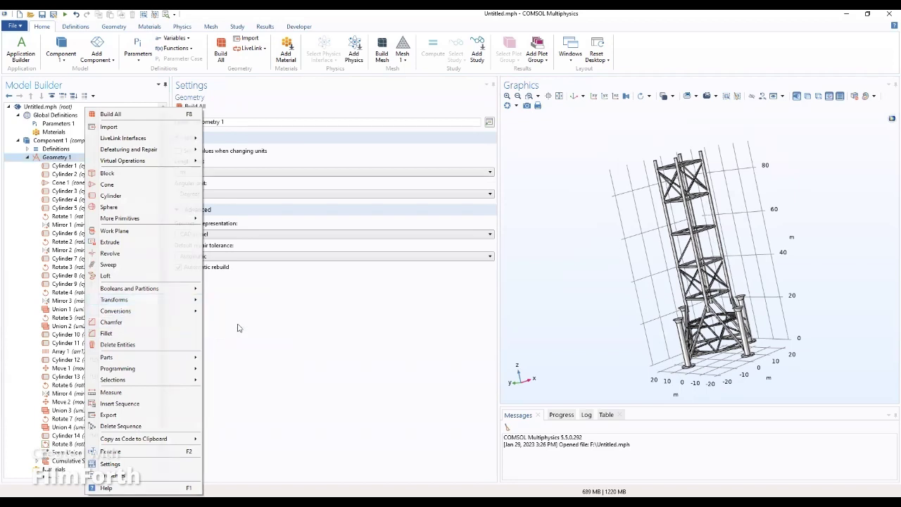
left_click(274, 152)
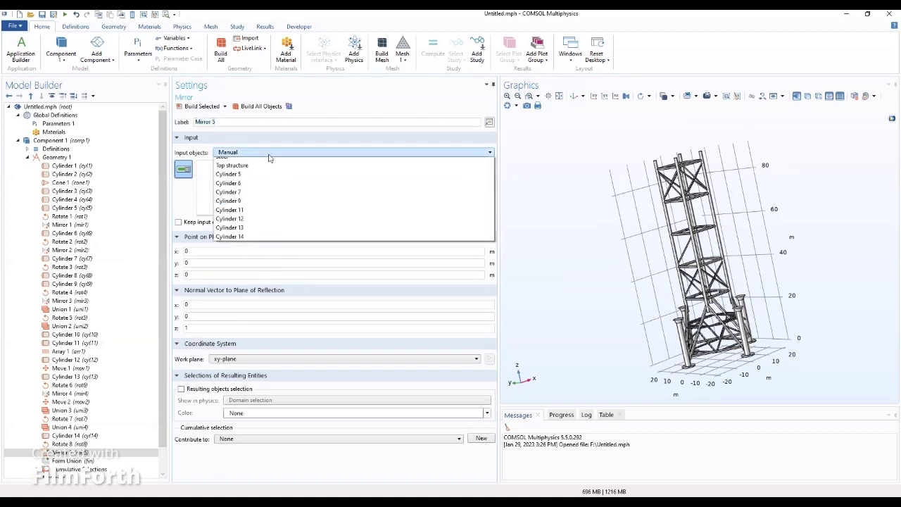
left_click(269, 252)
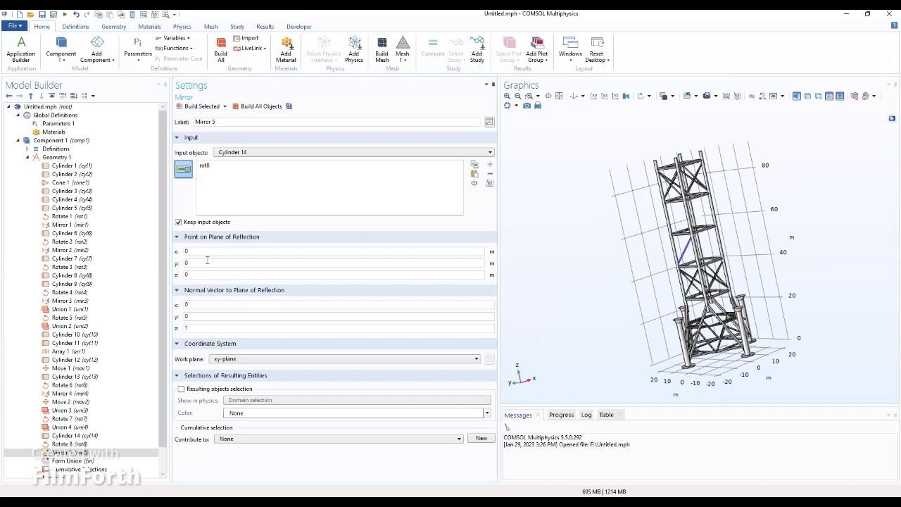
- Set the z coordinate of the point on the reflection plane to 58[m] and build the mirrored brace
left_click_drag(202, 275, 161, 276)
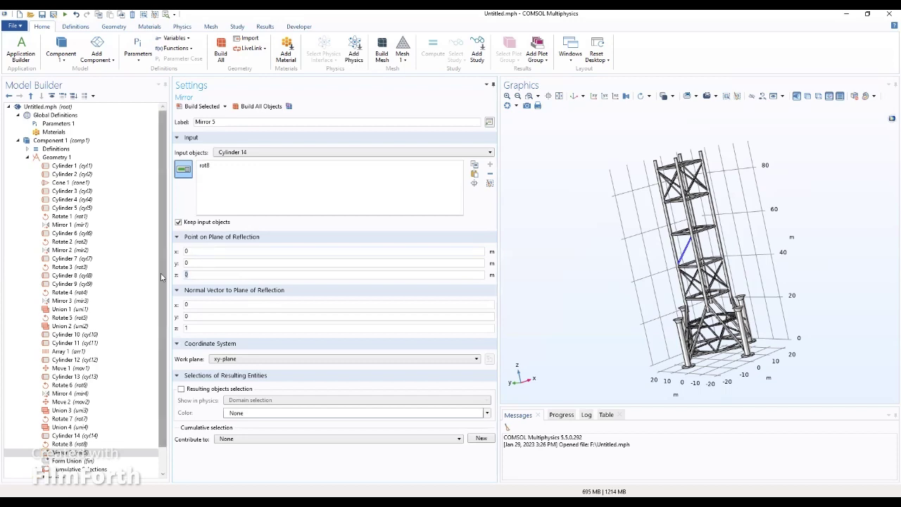
type("58[m")
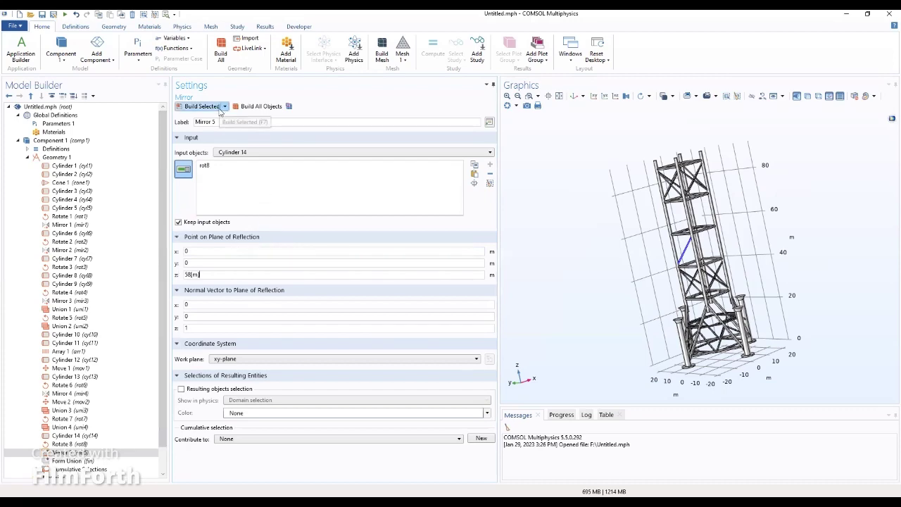
left_click_drag(608, 348, 675, 307)
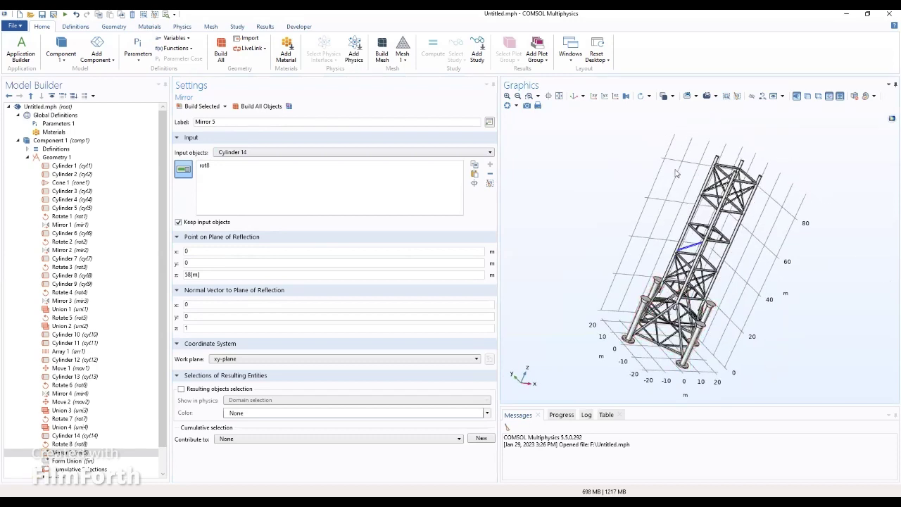
left_click(211, 107)
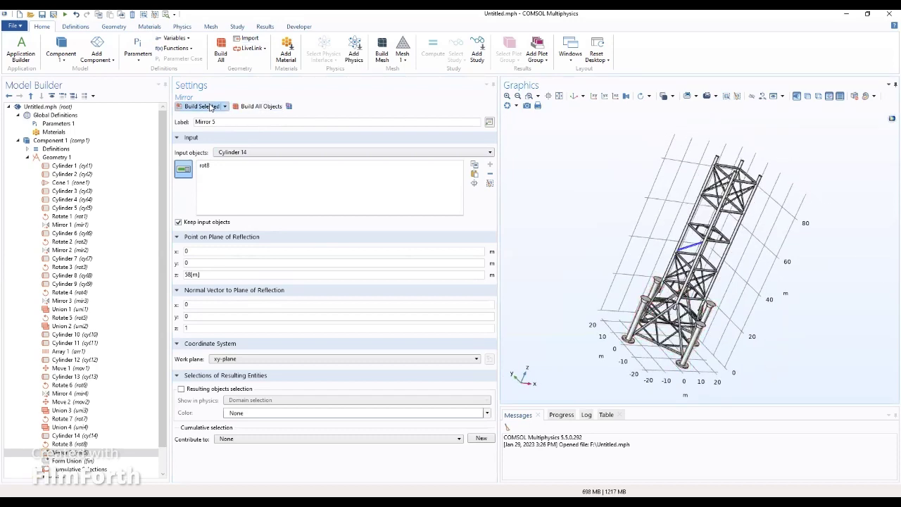
left_click(558, 99)
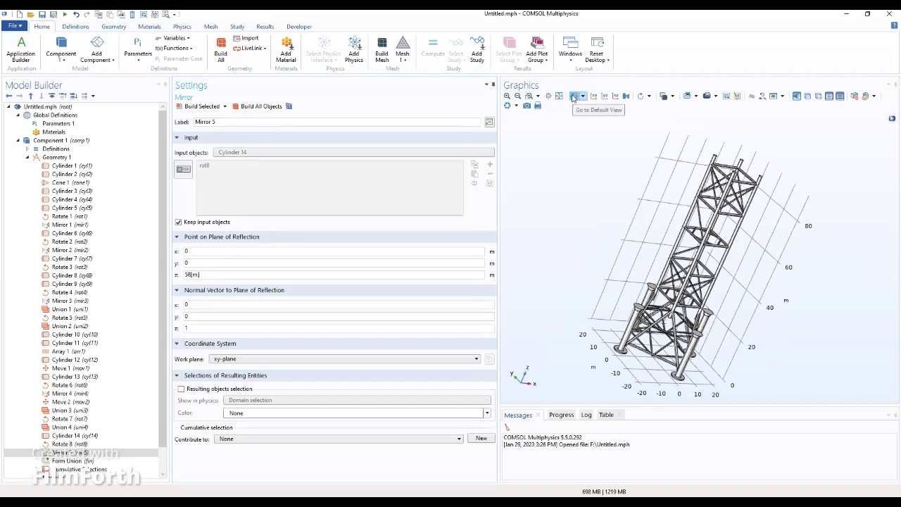
left_click(574, 97)
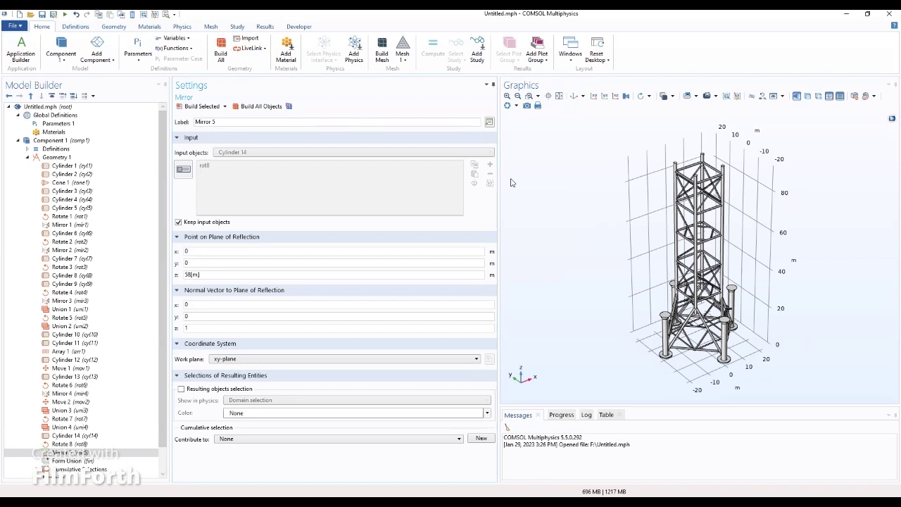
- Add another Mirror operation to Geometry 1 for both Cylinder 14 braces, keeping the input objects
left_click(70, 159)
right_click(70, 159)
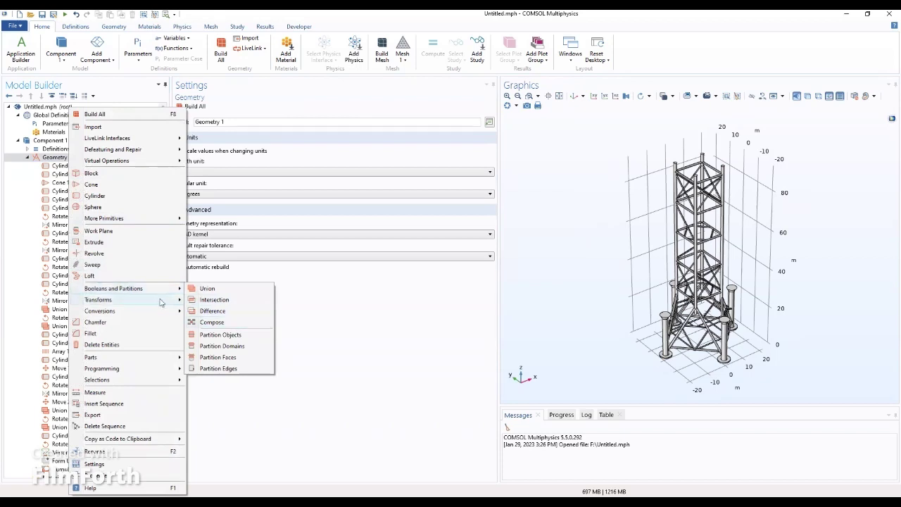
mouse_move(160, 302)
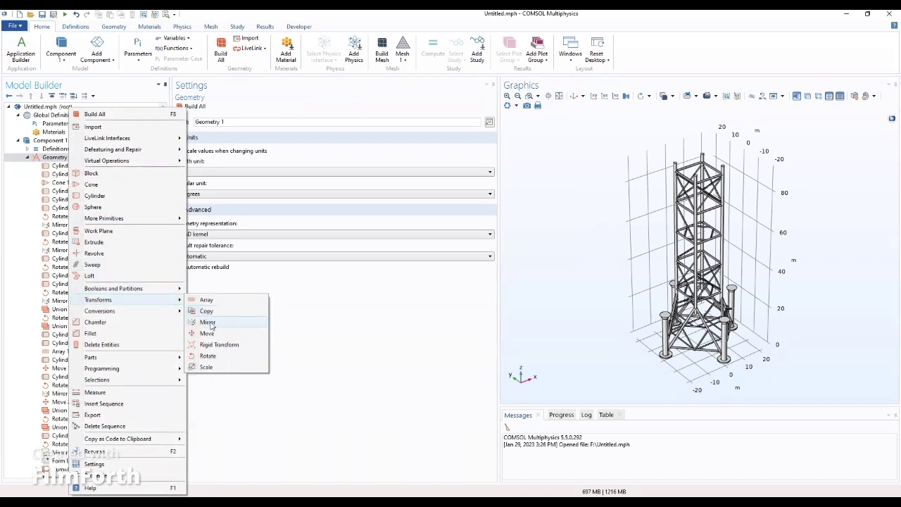
left_click(208, 323)
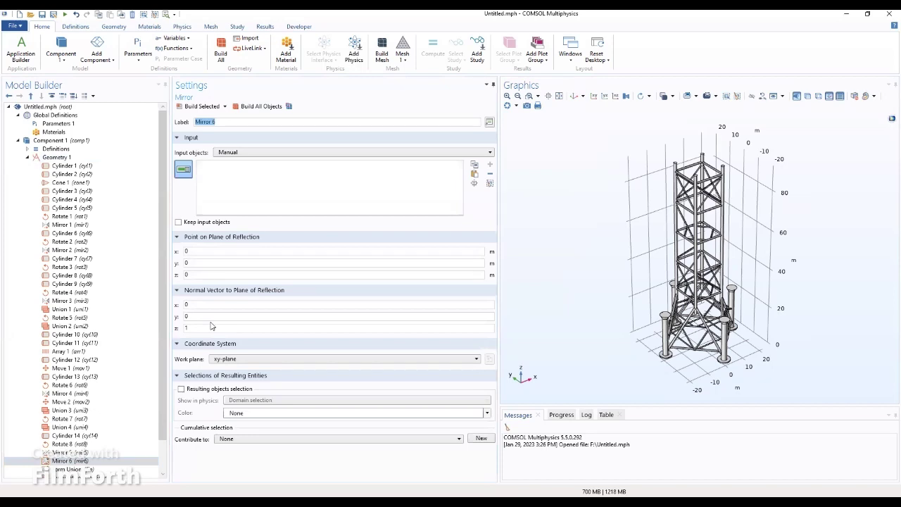
left_click(293, 154)
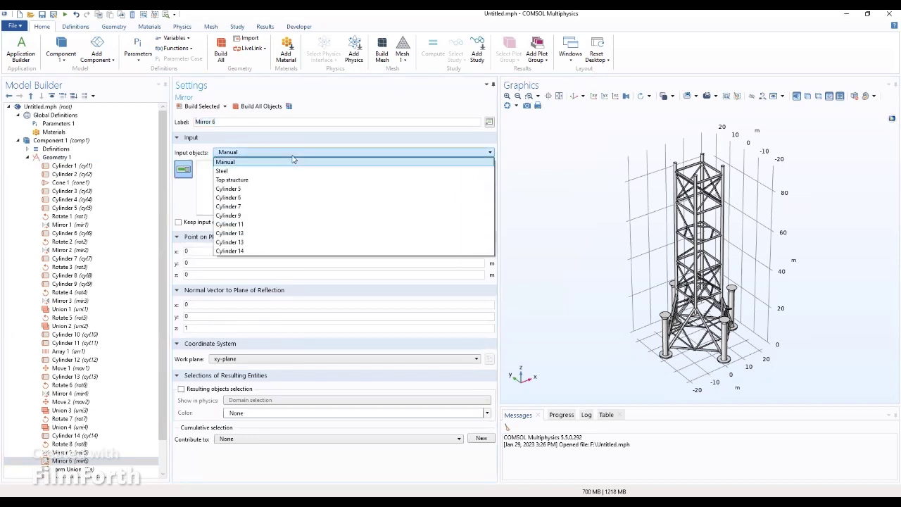
left_click(243, 251)
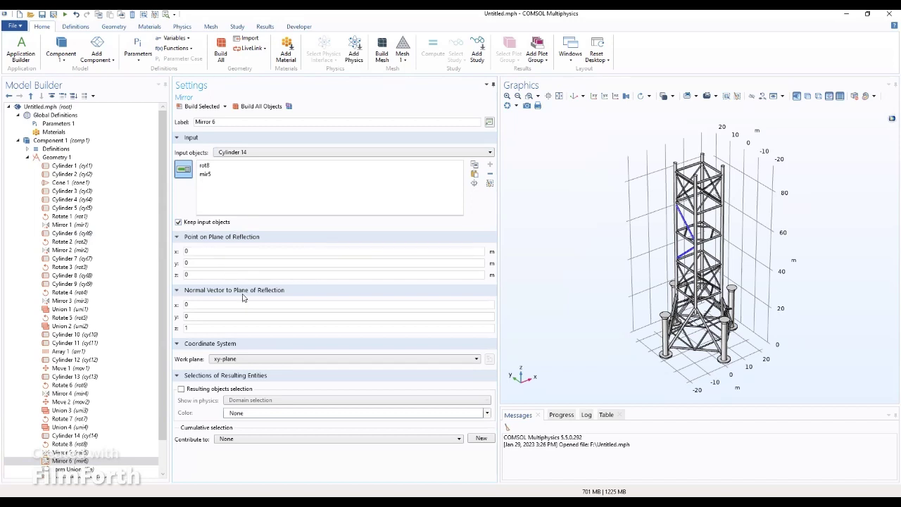
- Set the point on the new mirror's reflection plane to x 1[m] and y 1[m]
double_click(221, 252)
type("1[m]")
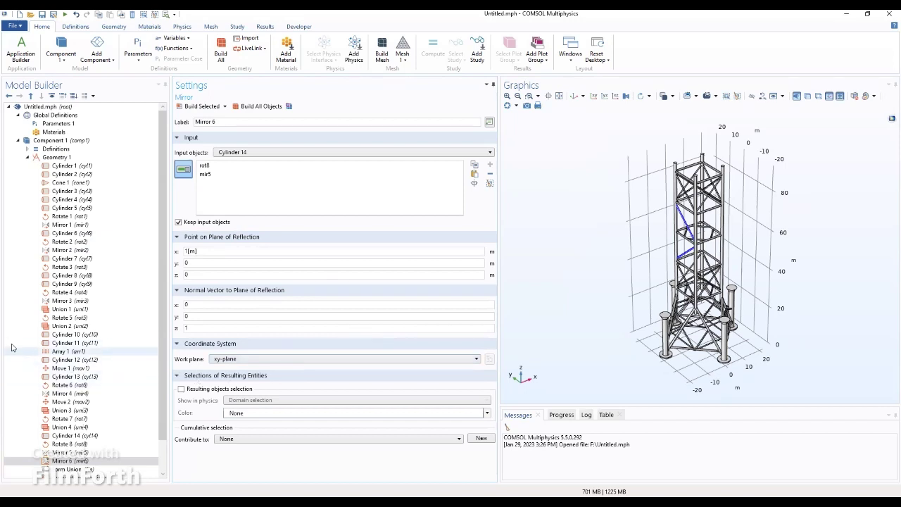
double_click(189, 263)
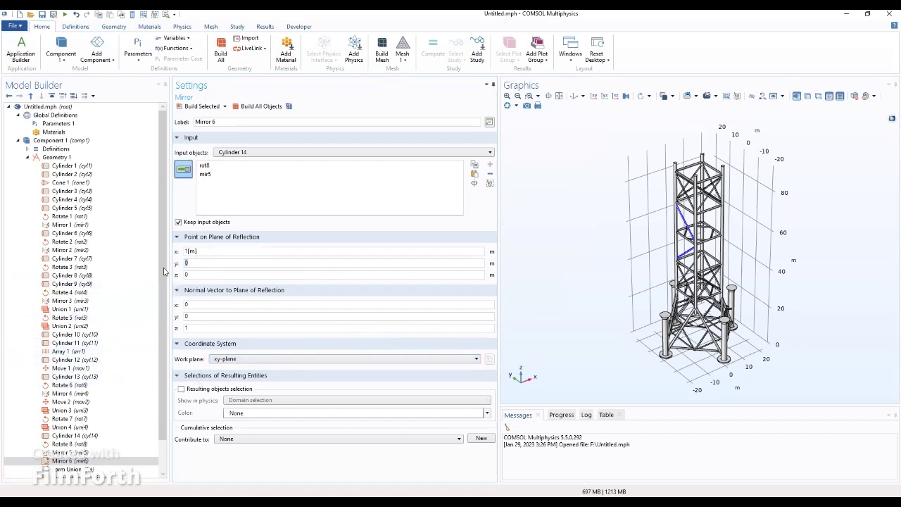
type("1[m]")
- Set the reflection plane's normal vector to x 1, y -1, z 0 and build the mirror
left_click_drag(191, 305, 182, 307)
type("1")
left_click_drag(198, 318, 175, 319)
type("-1")
left_click_drag(190, 328, 183, 334)
type("0")
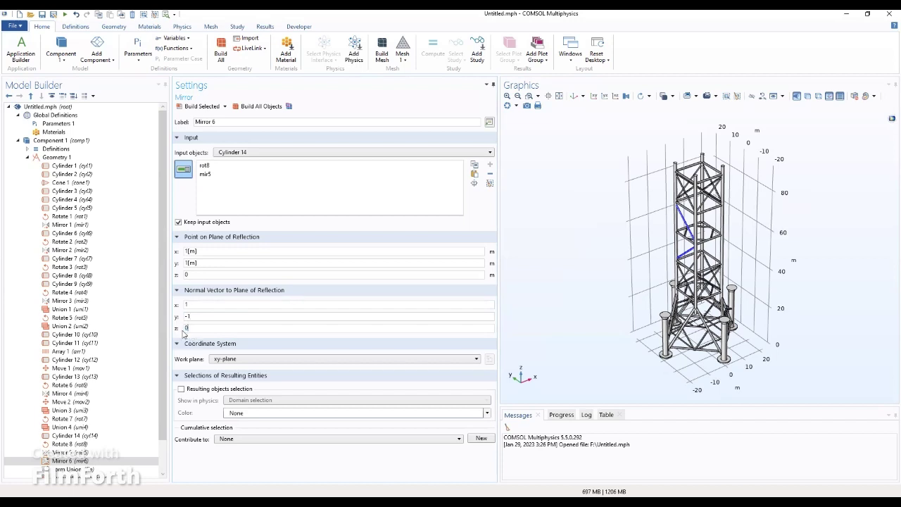
left_click(202, 106)
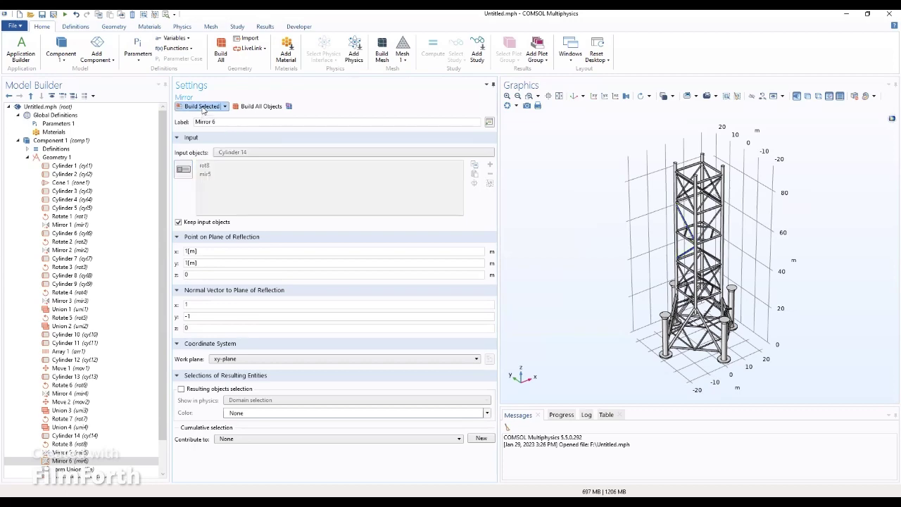
mouse_move(656, 260)
left_mouse_down()
mouse_move(645, 260)
mouse_move(665, 254)
left_mouse_up()
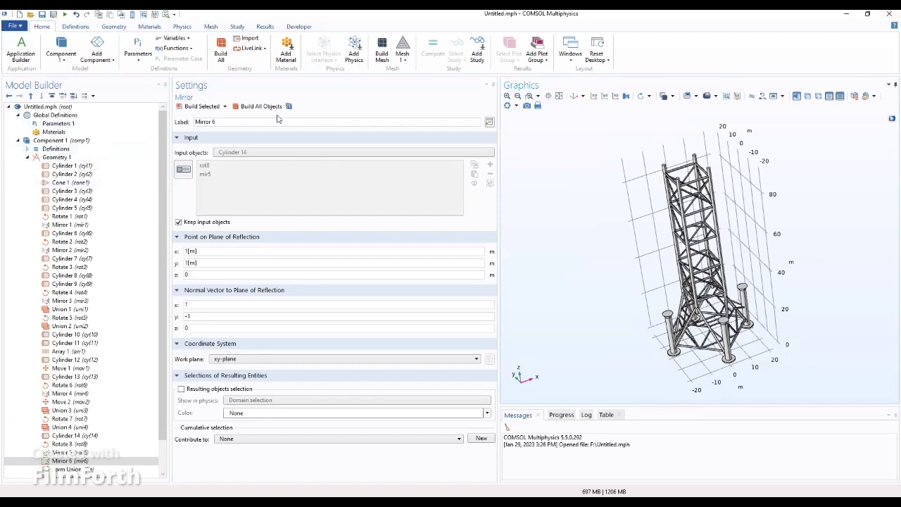
- Add a Rotate operation to Geometry 1 with the Cylinder 14 selection as its input objects
left_click(64, 157)
right_click(63, 157)
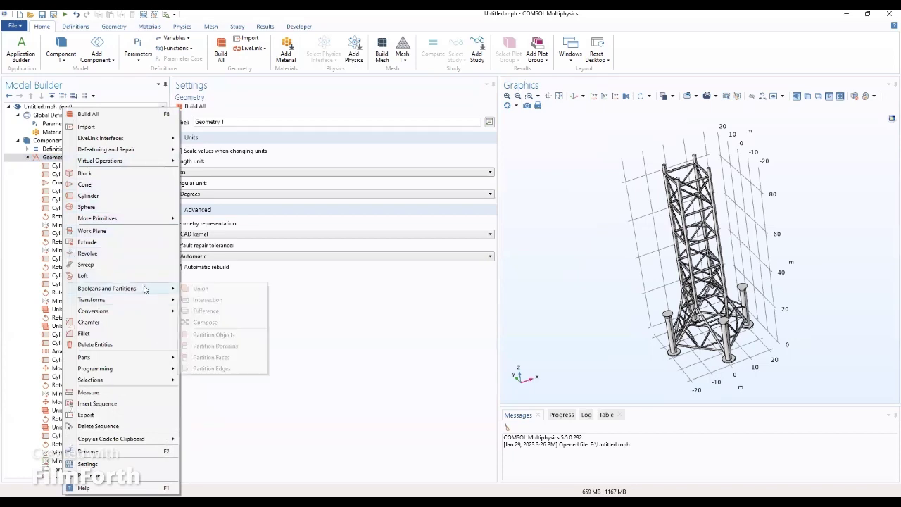
mouse_move(140, 304)
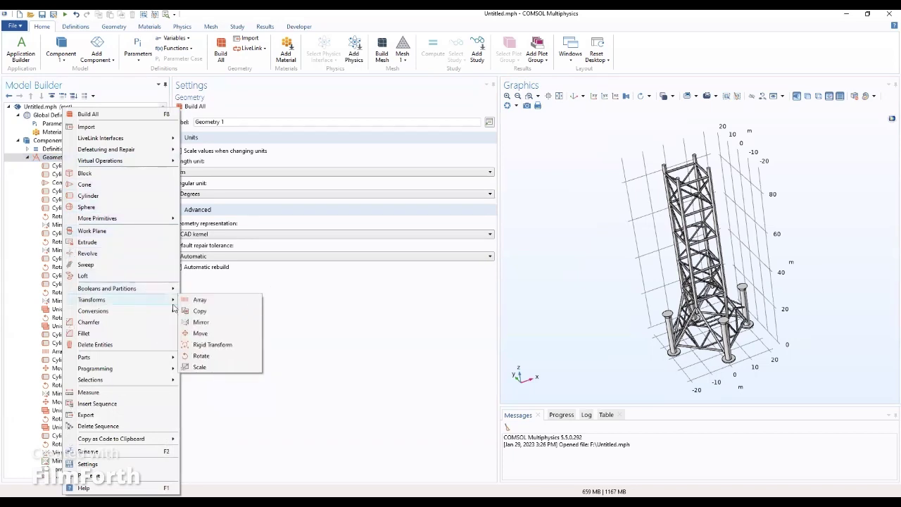
left_click(202, 359)
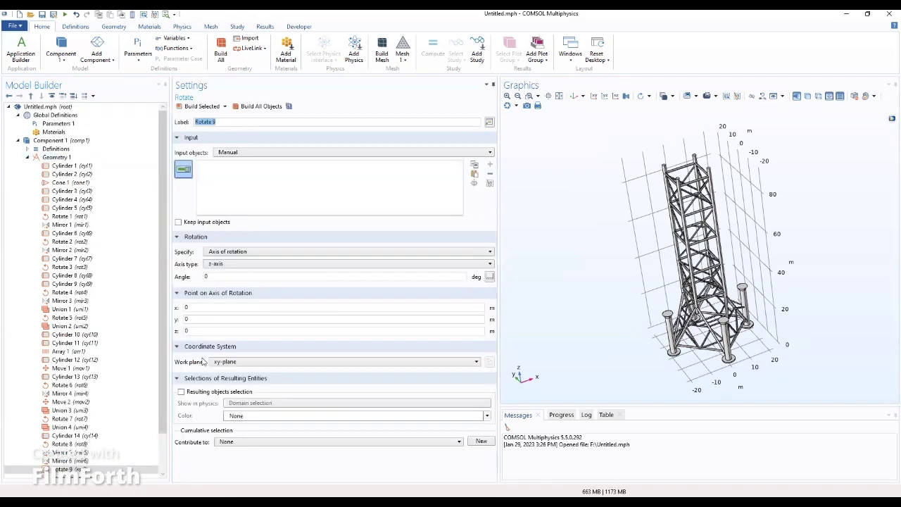
left_click(232, 153)
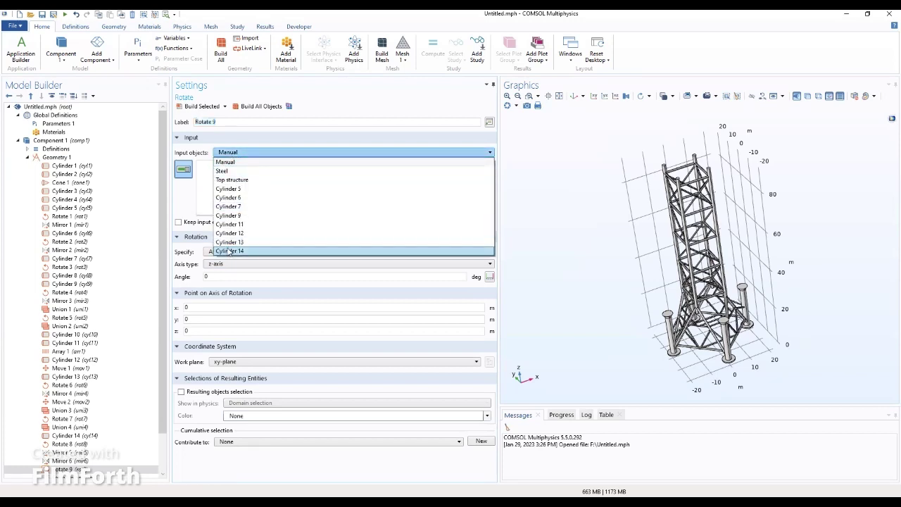
left_click(229, 251)
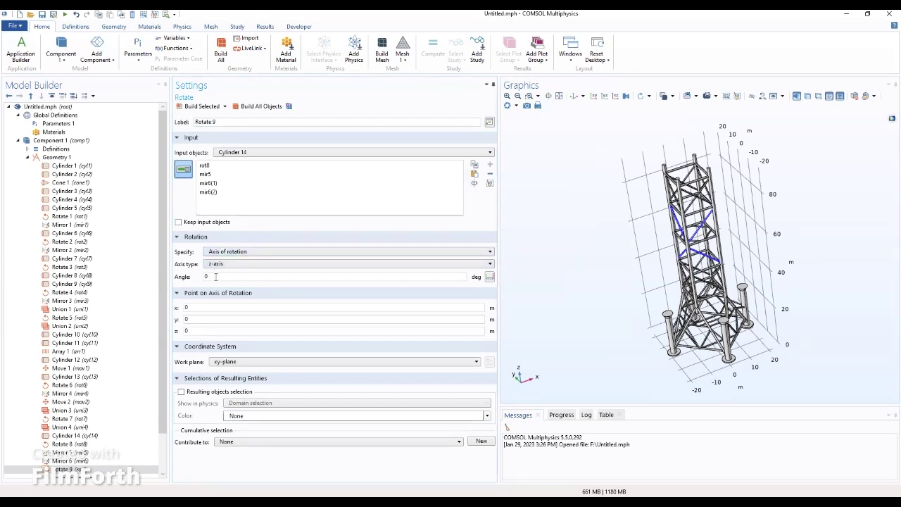
left_click(490, 278)
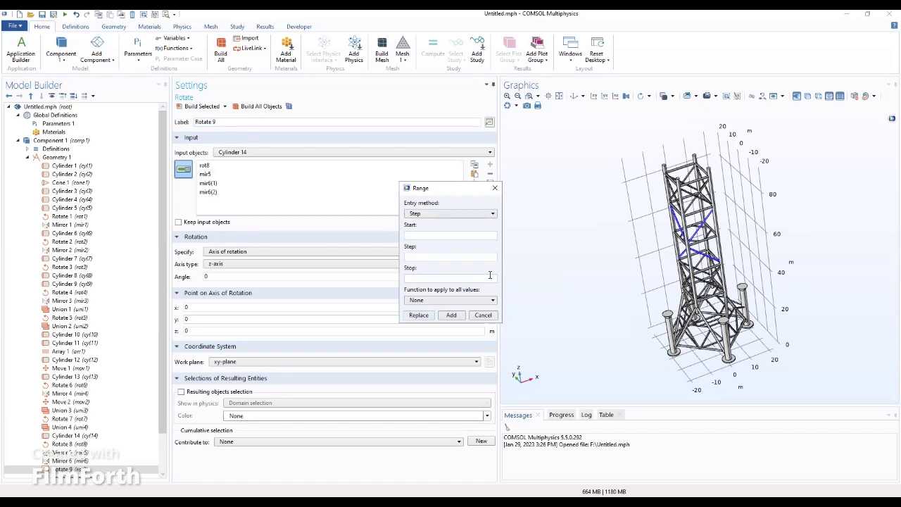
left_click(454, 234)
type("0[deg")
left_click(442, 275)
type("180[d")
left_click(419, 317)
left_click(507, 273)
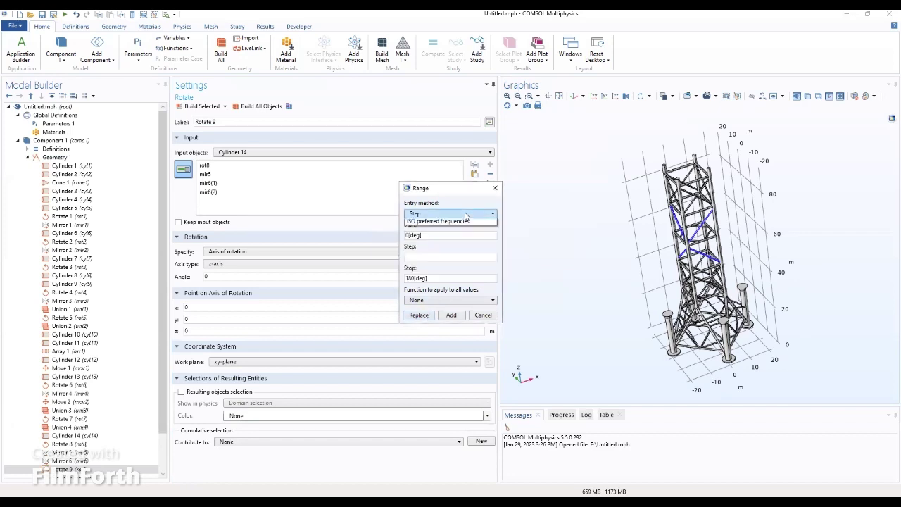
left_click(458, 214)
left_click(457, 232)
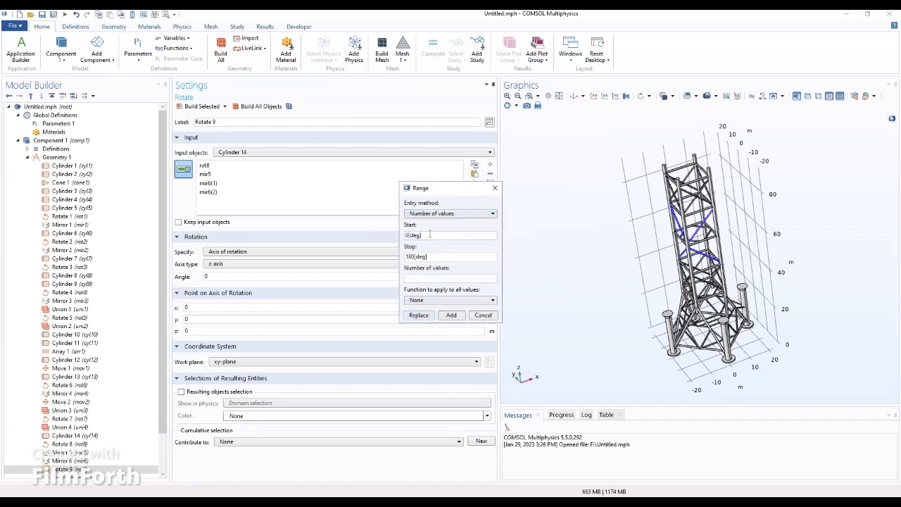
left_click(495, 189)
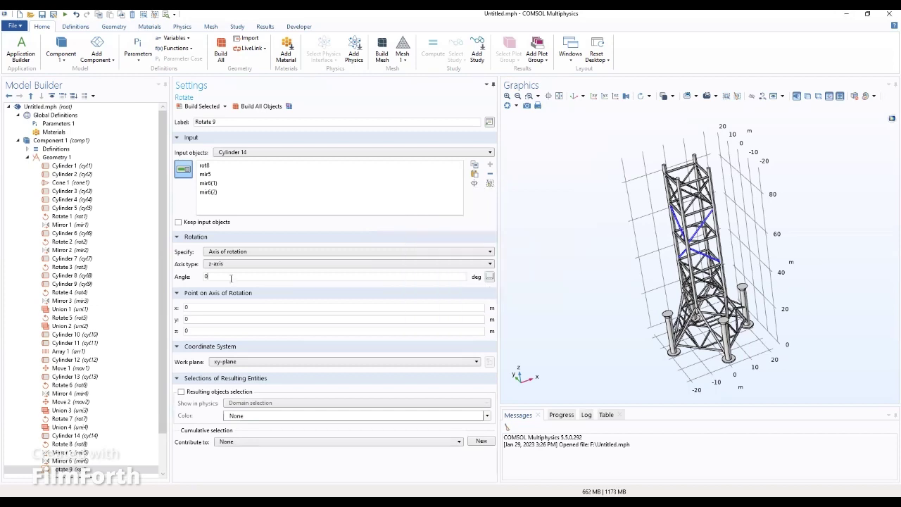
- Set the rotation angles to 0[deg] and 180[deg] about the z-axis and build the rotated braces
left_click(230, 278)
type("[deg] 180[deg")
left_click(548, 99)
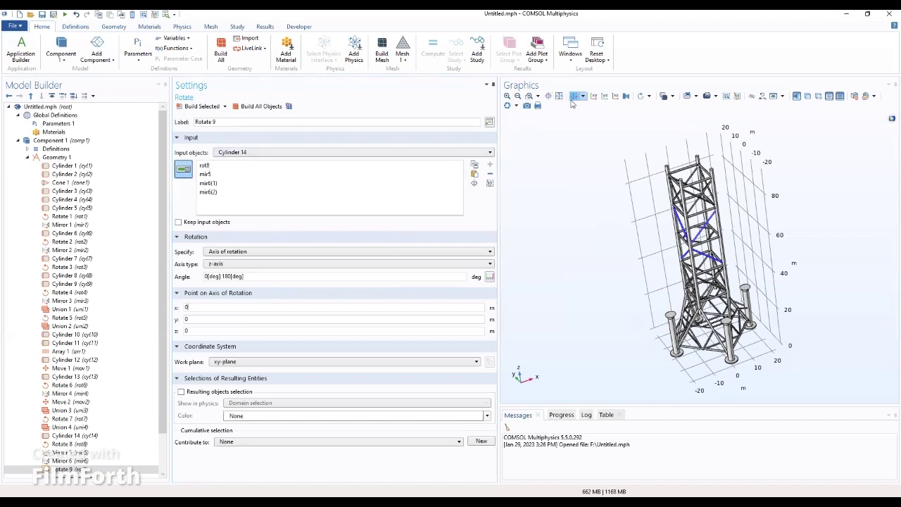
left_click(197, 106)
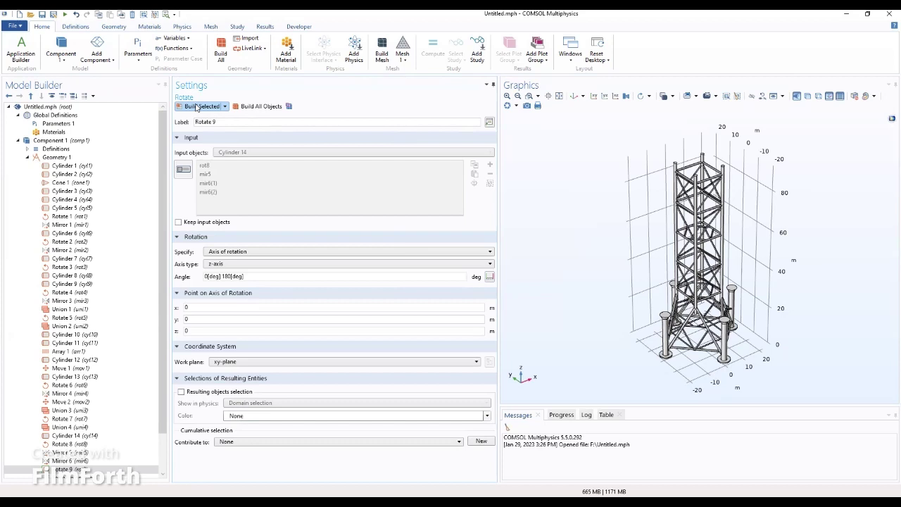
- Add a Union operation to Geometry 1
left_click(55, 159)
right_click(55, 161)
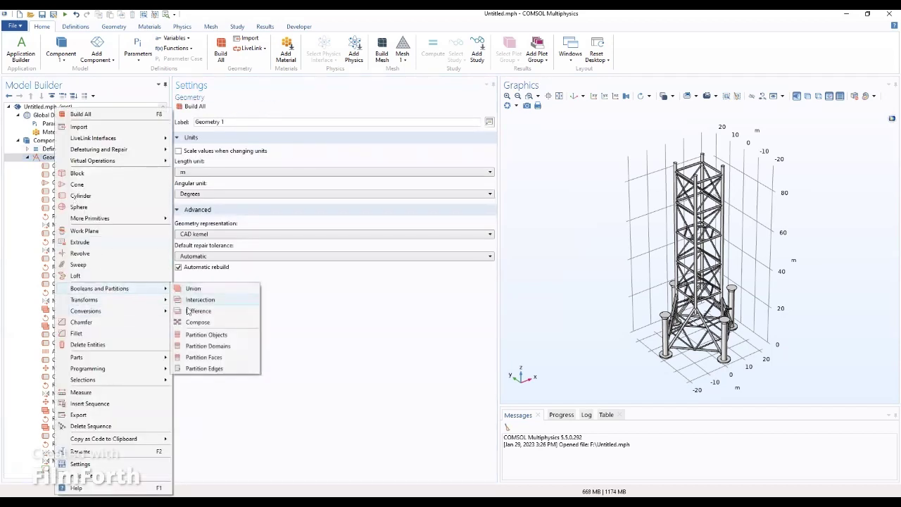
mouse_move(132, 289)
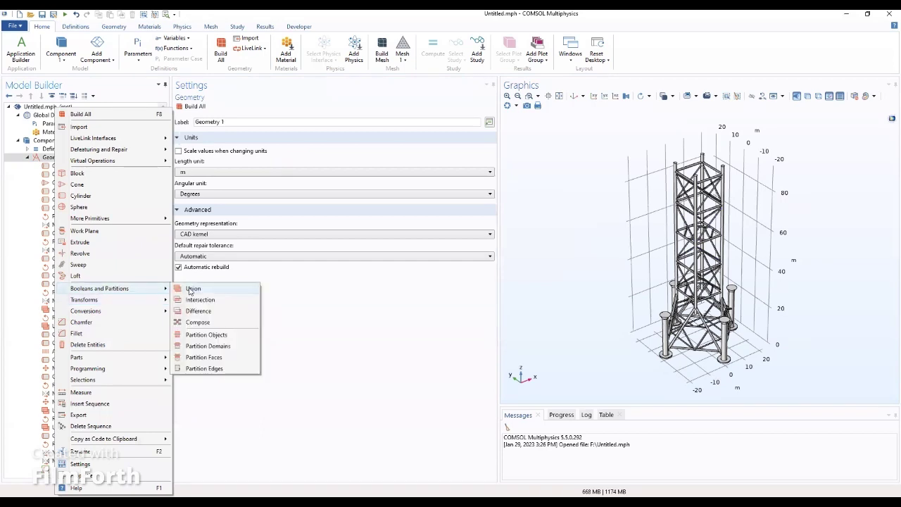
left_click(192, 289)
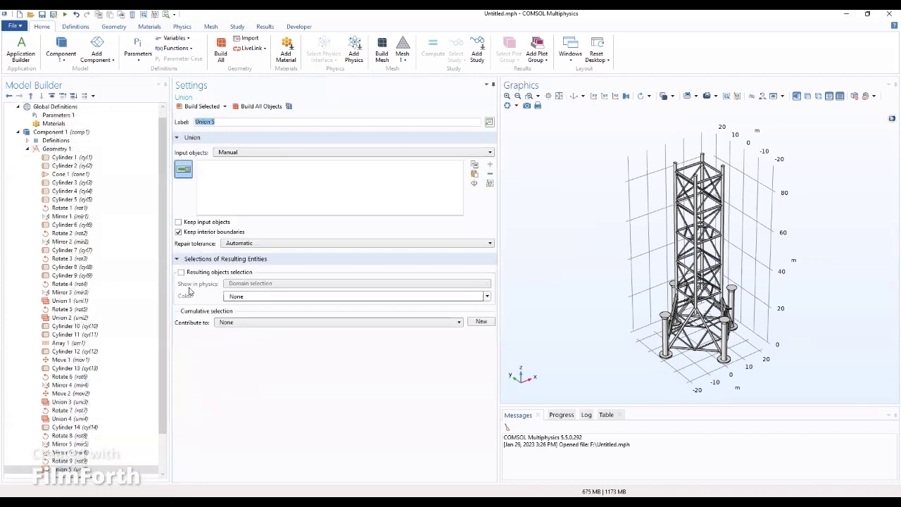
- Set the Union 5 input objects to the Top structure selection, discard interior boundaries, and contribute the result to the Steel cumulative selection
left_click(227, 152)
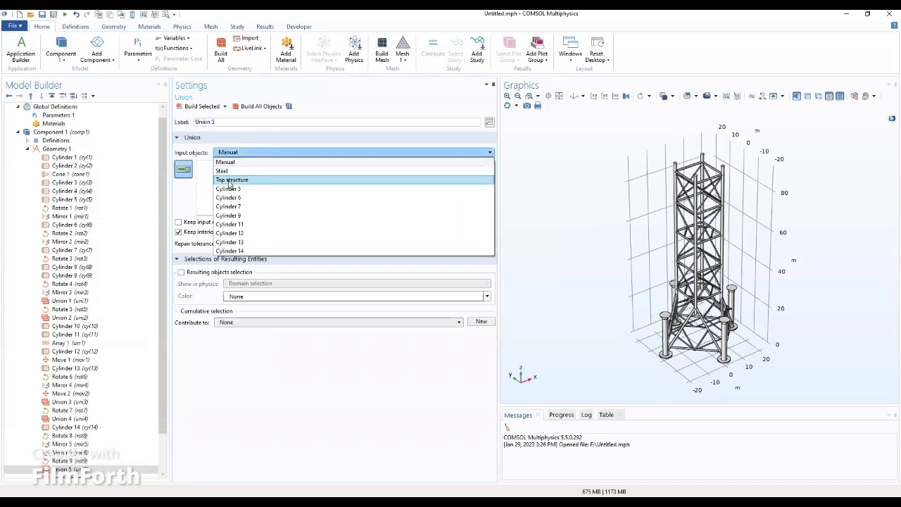
left_click(230, 181)
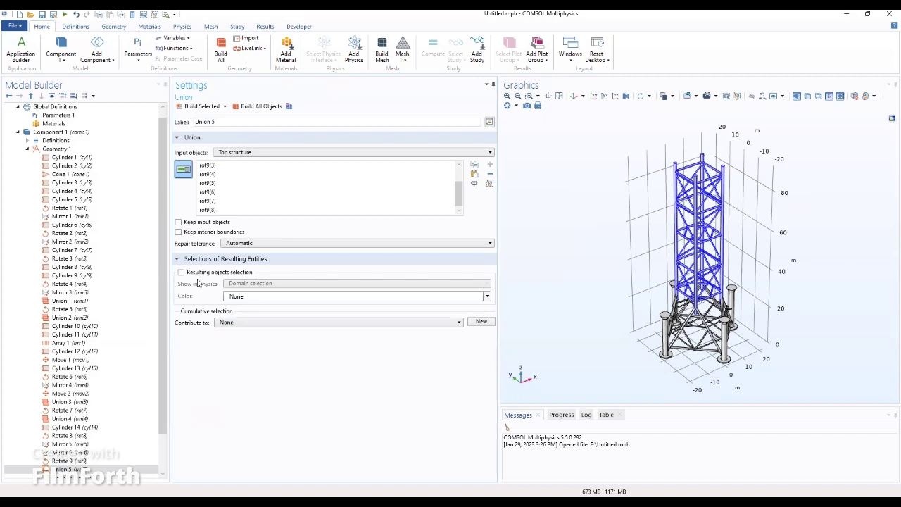
left_click(231, 324)
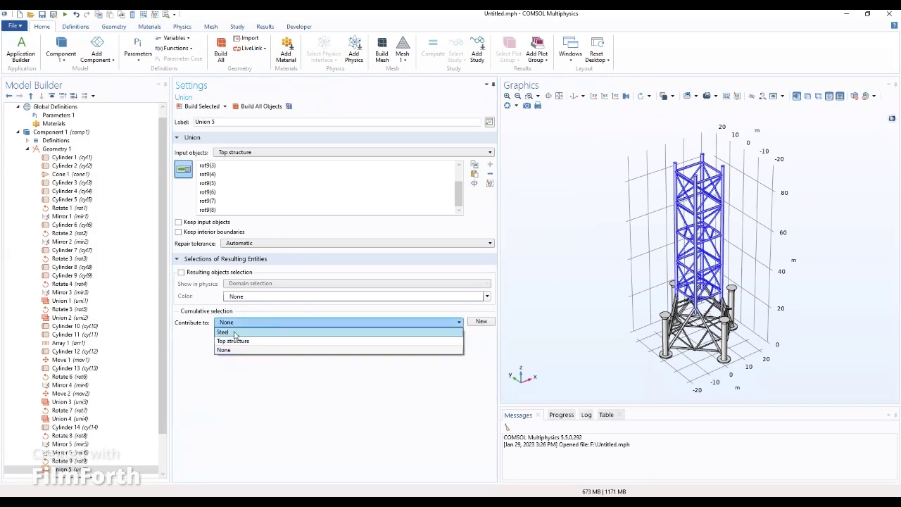
left_click(235, 334)
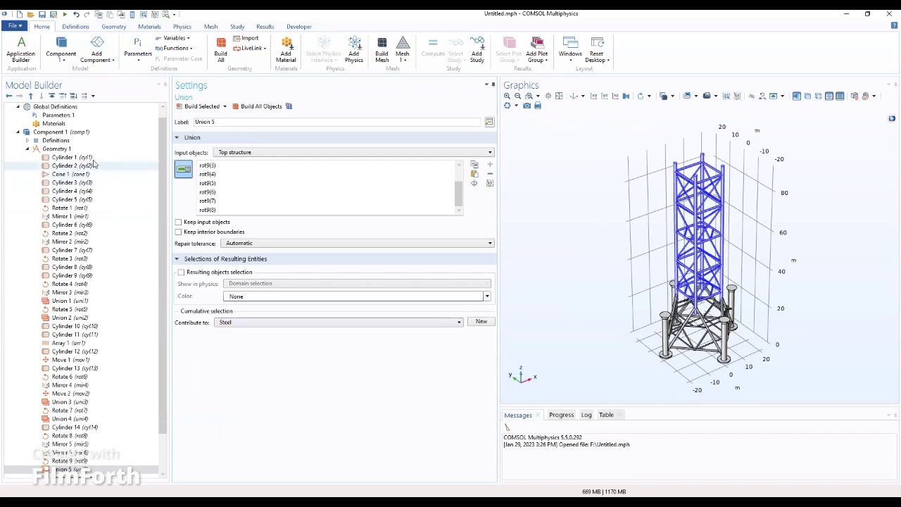
- Add another Union to Geometry 1 with the Steel selection as input objects and interior boundaries not kept
left_click(60, 151)
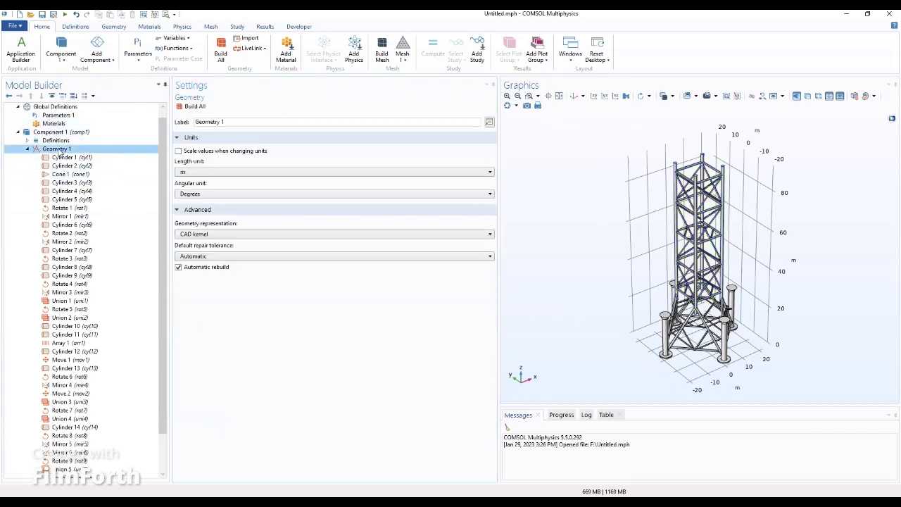
right_click(60, 151)
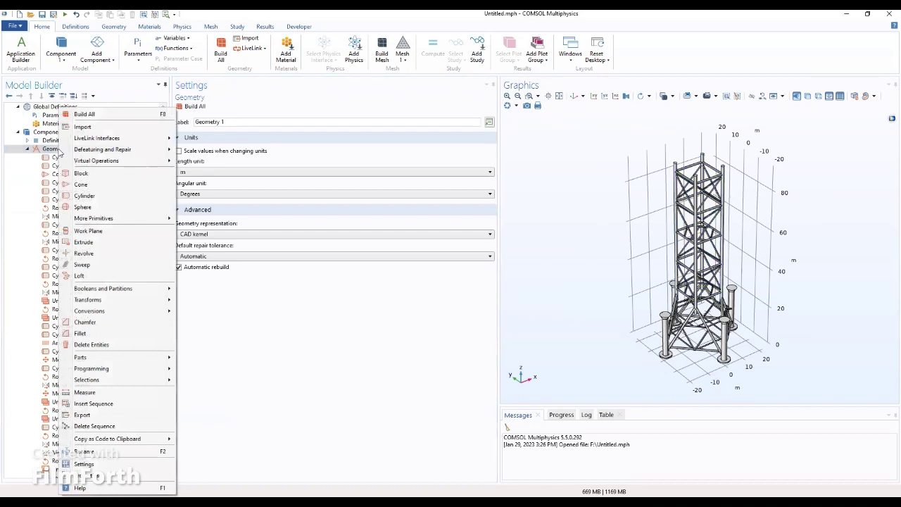
mouse_move(117, 288)
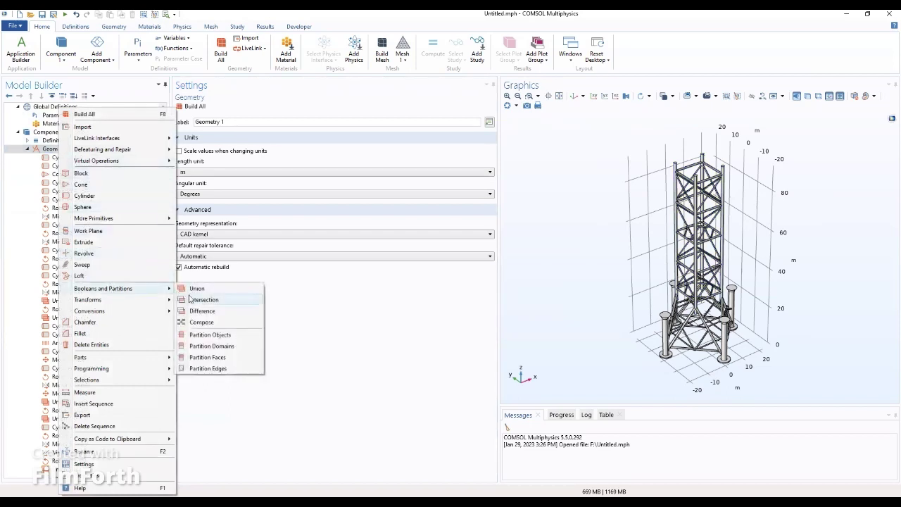
left_click(192, 290)
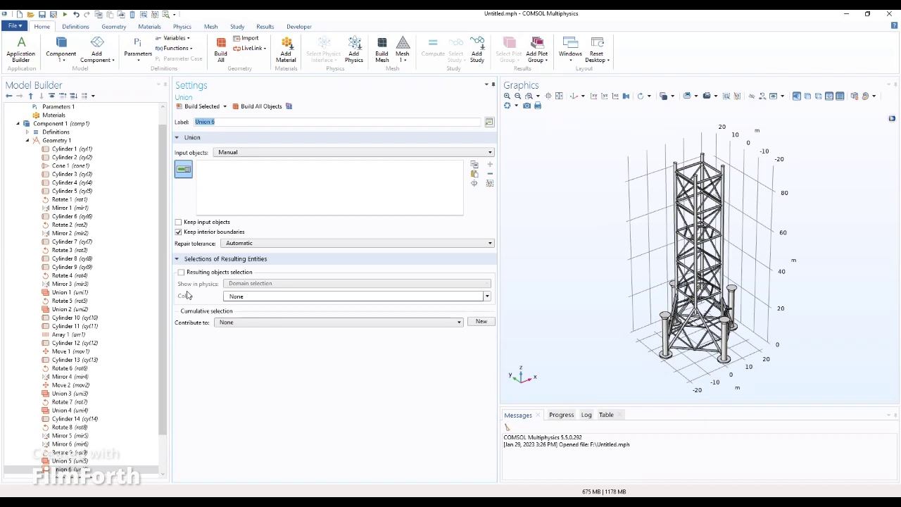
left_click(225, 153)
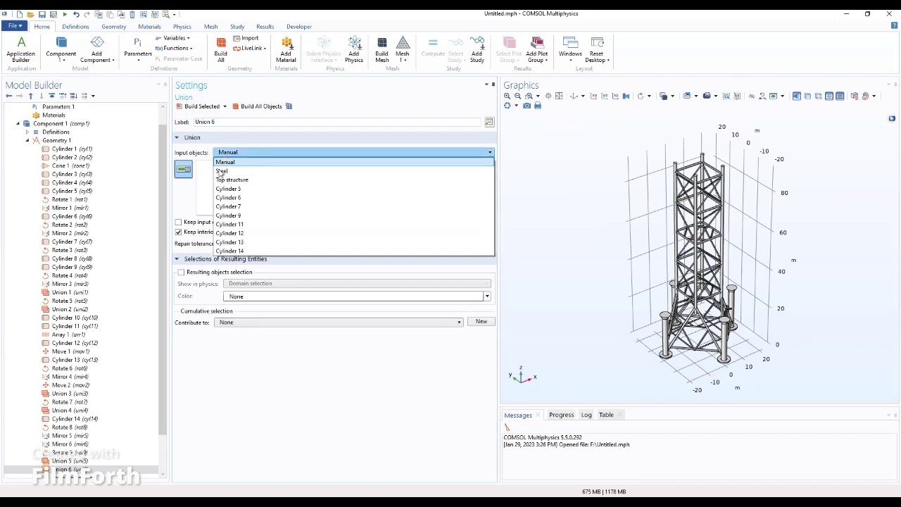
left_click(220, 171)
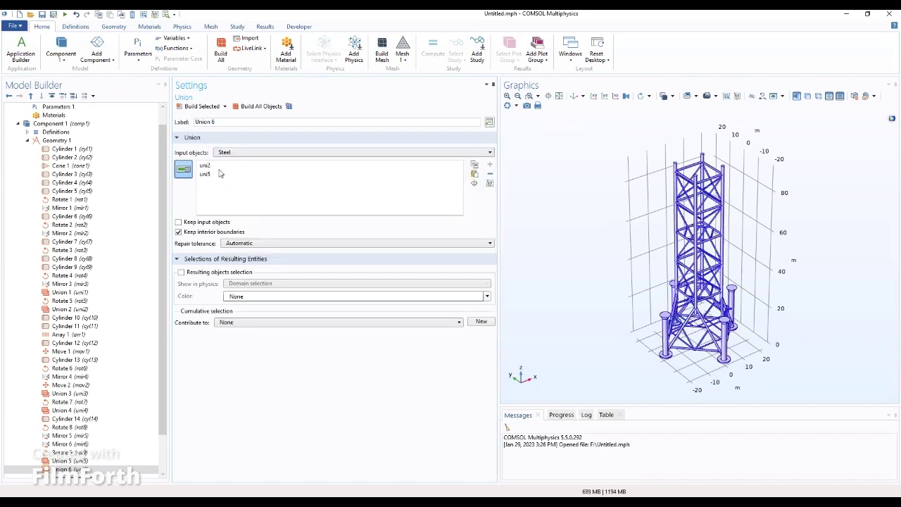
left_click(179, 233)
- Add a Cylinder to Geometry 1 with radius 0.8[m] and height 4[m]
left_click(62, 141)
right_click(63, 144)
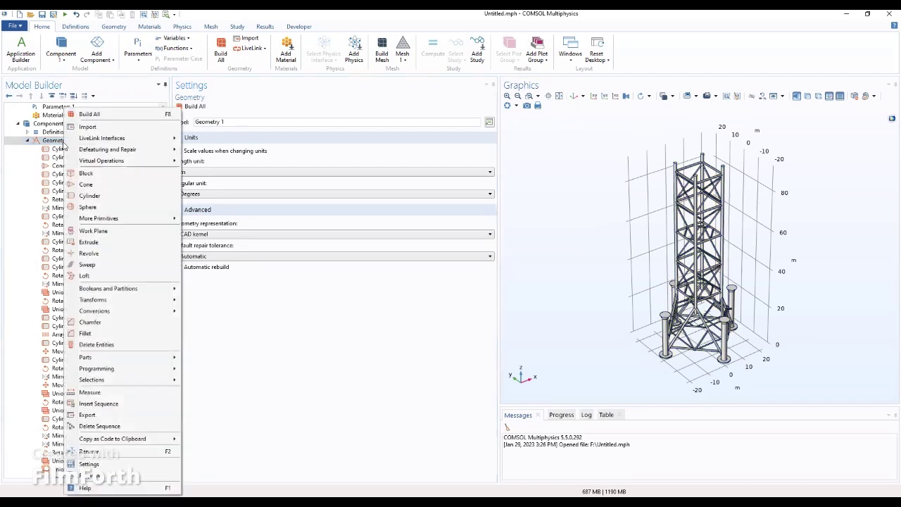
key("Escape")
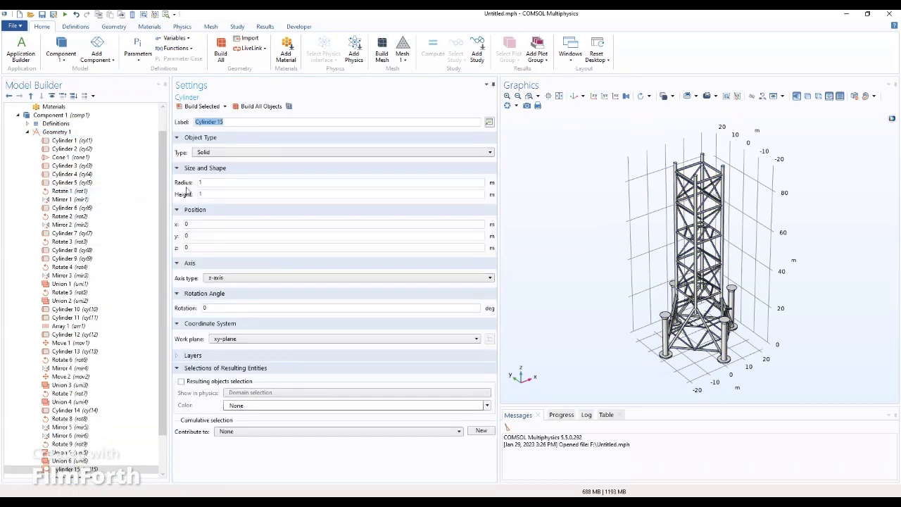
left_click_drag(204, 184, 198, 184)
type("0.8[m")
key("Tab")
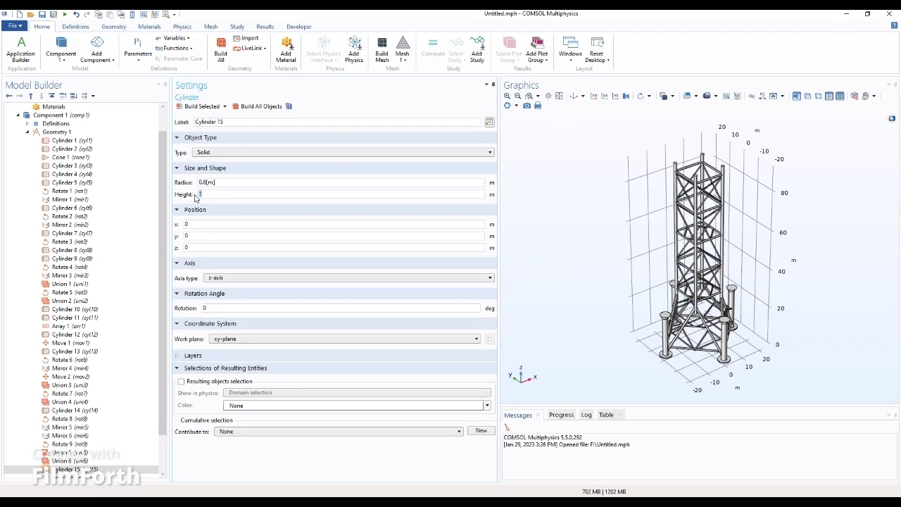
type("4")
- Position the new cylinder at x -14[m], y 14[m], z 4[m]
double_click(186, 225)
type("-14[m")
left_click_drag(203, 247, 177, 250)
type("4")
type("14[m]")
- Enable the resulting objects selection for Cylinder 15 with Show in physics set to Off, and build the cylinder
left_click(181, 382)
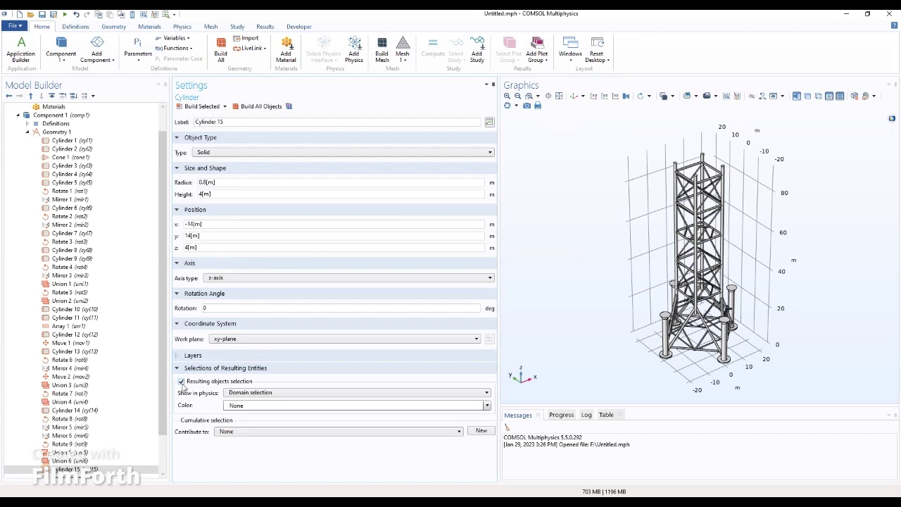
left_click(256, 393)
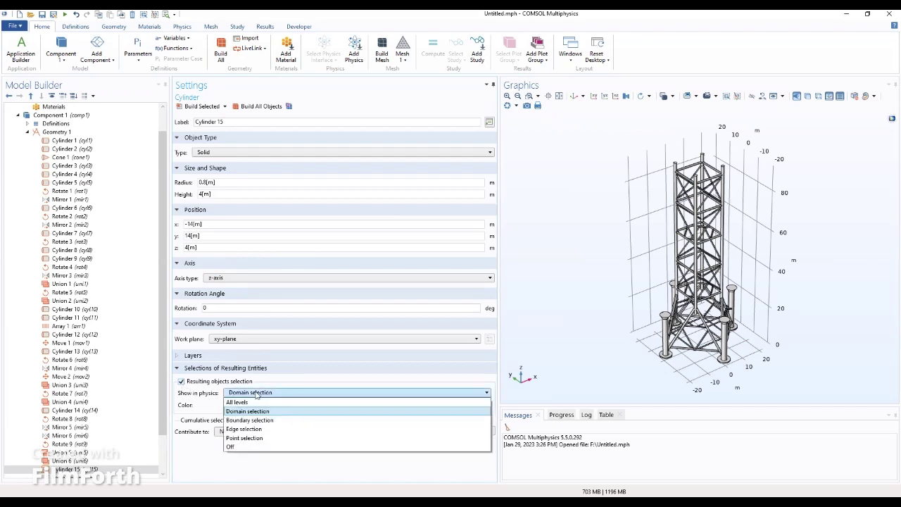
left_click(240, 448)
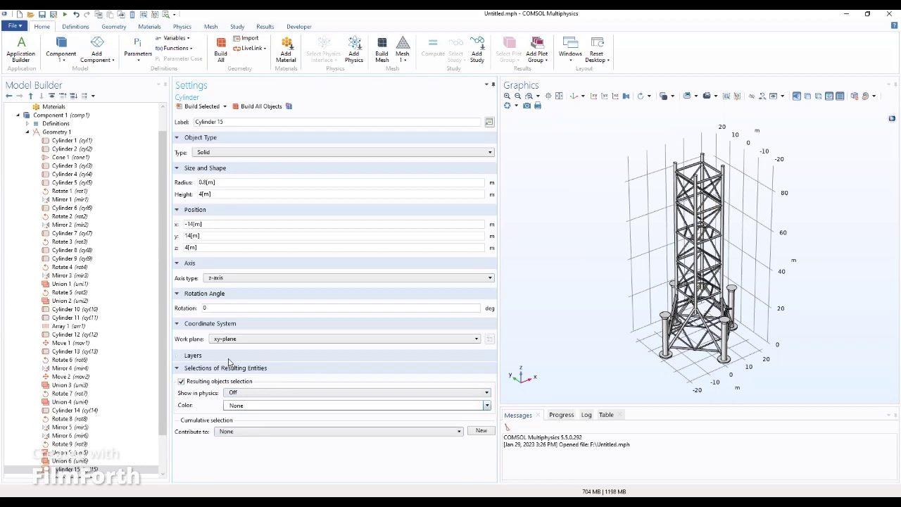
left_click(215, 106)
- Add an Array operation to Geometry 1 with the Cylinder 15 selection as its input objects
left_click(62, 132)
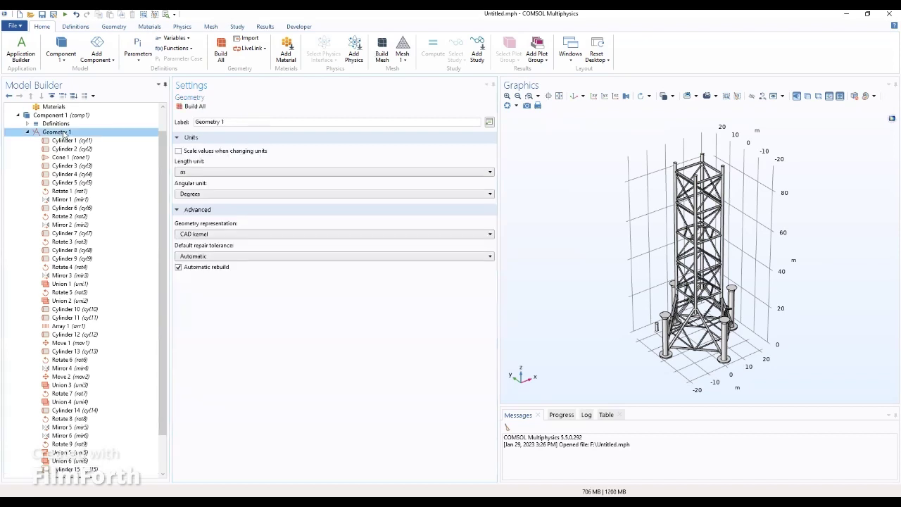
right_click(63, 132)
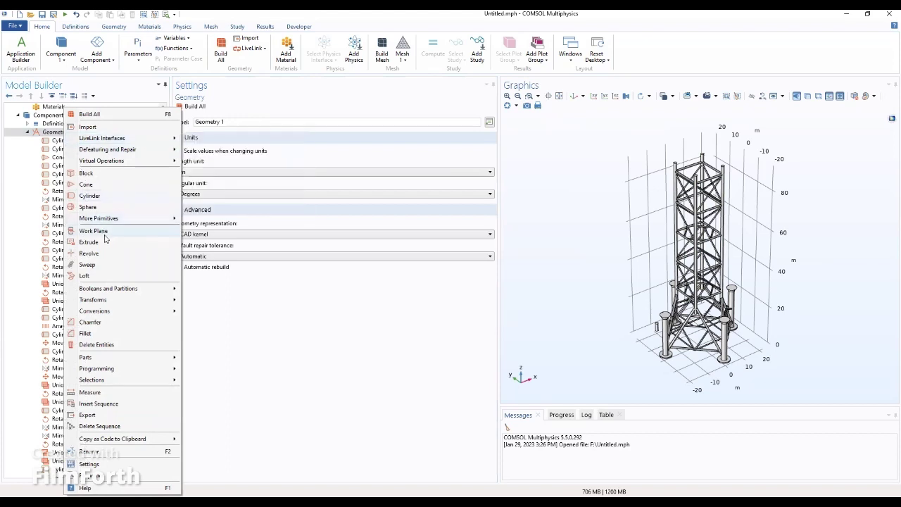
mouse_move(106, 301)
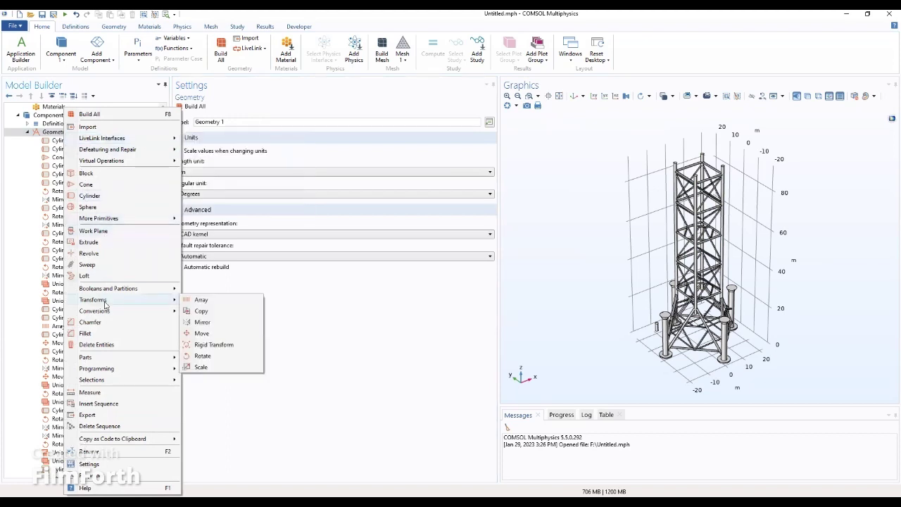
left_click(198, 303)
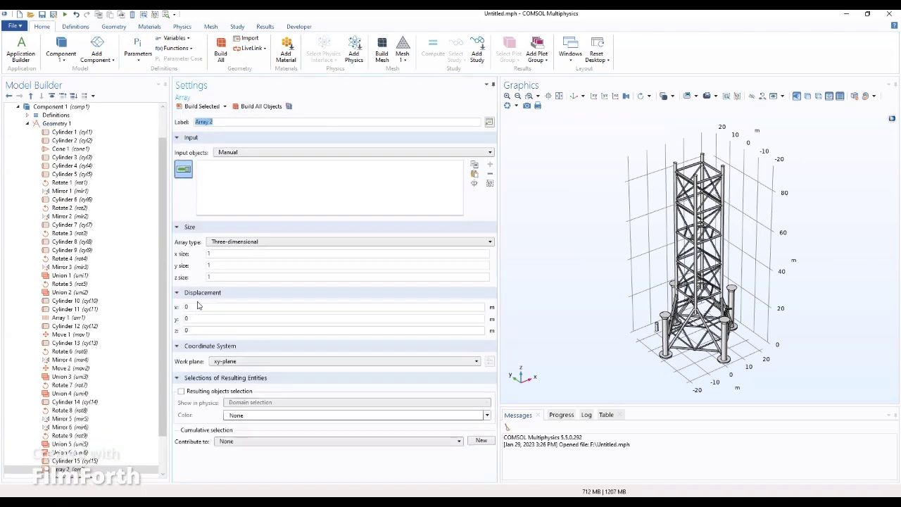
left_click(265, 154)
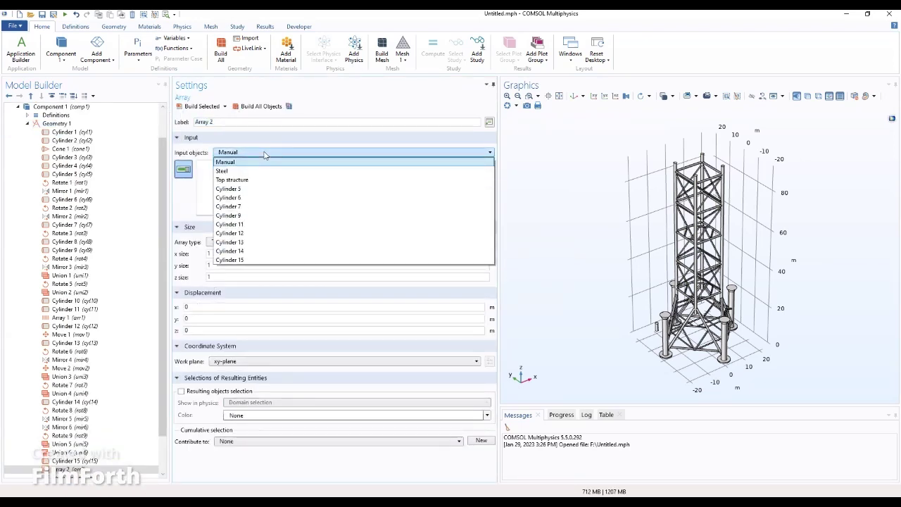
left_click(243, 261)
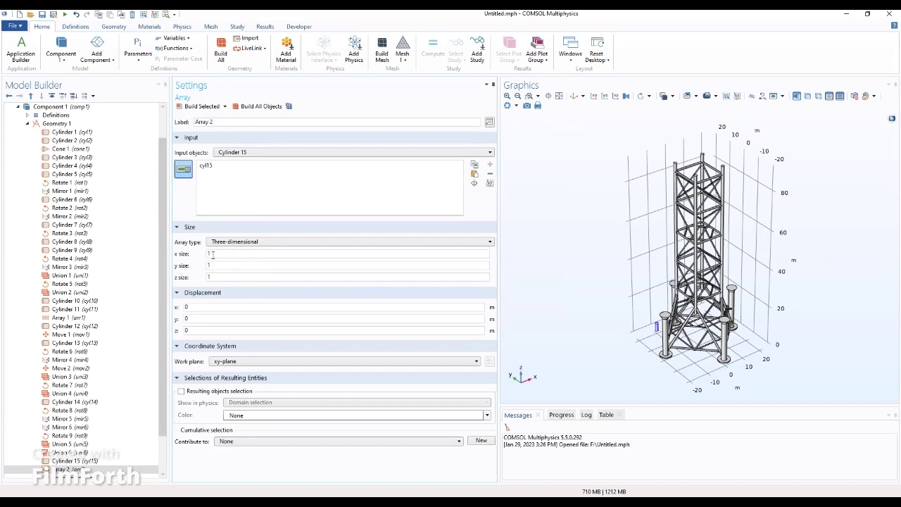
- Set the three-dimensional array size to 2 in x, 2 in y and 3 in z
double_click(209, 254)
type("2")
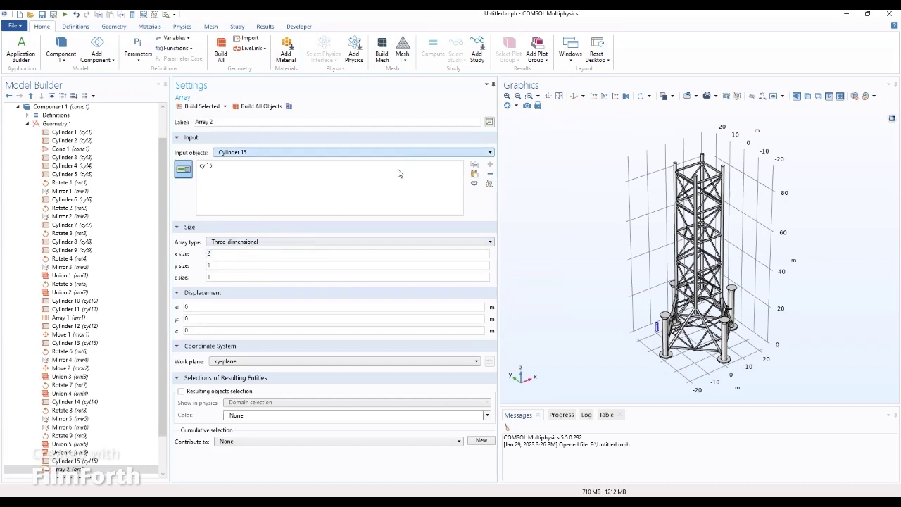
double_click(240, 266)
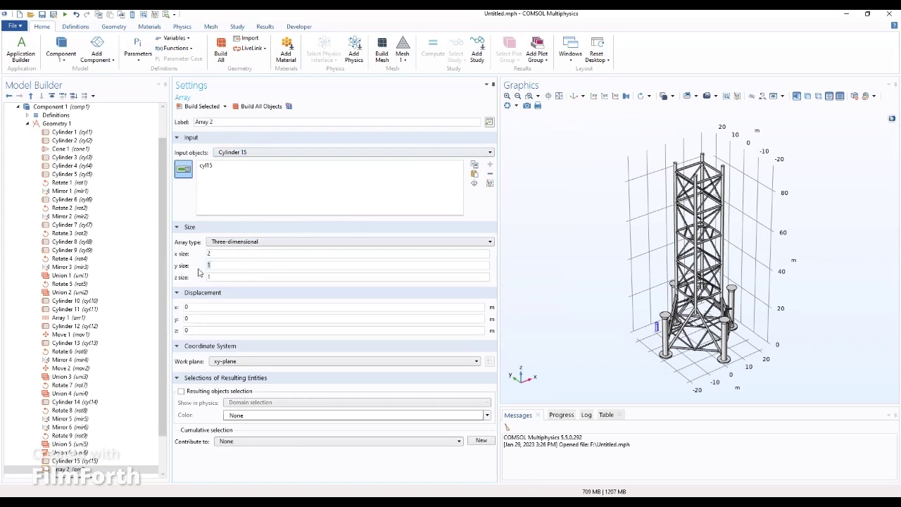
type("2")
double_click(208, 277)
type("3")
- Set the array displacement to x 28[m], y -28[m], z 10[m] and build the array
double_click(187, 307)
type("28[m")
key("Tab")
type("-28[m")
key("Tab")
type("30[m")
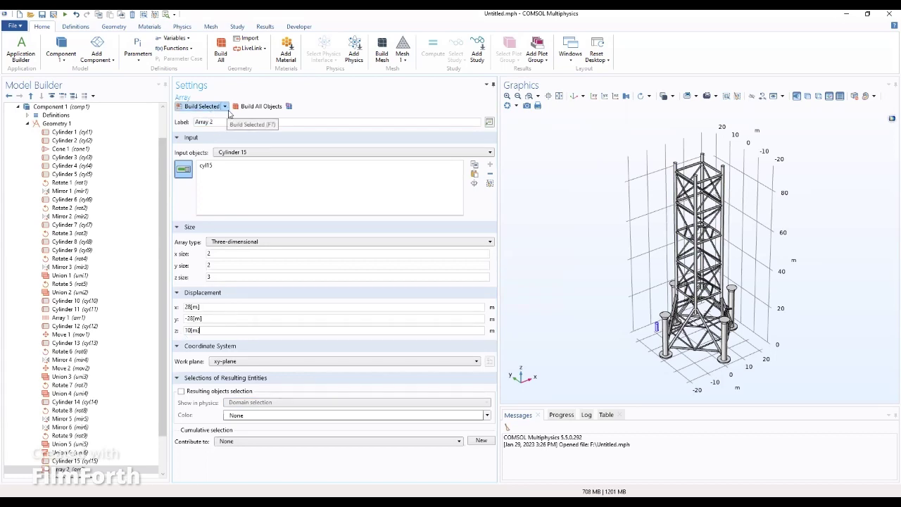
left_click(246, 110)
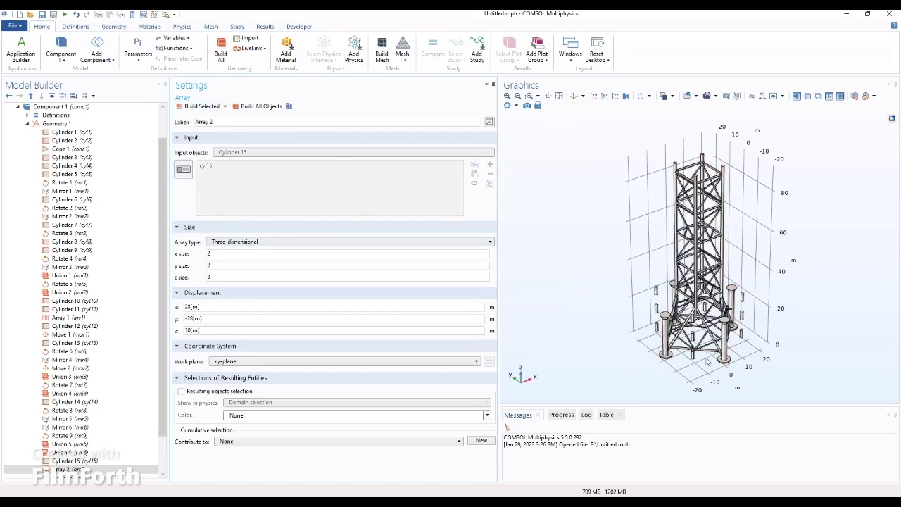
- Add another Cylinder to Geometry 1 with radius 0.8[m] and height 4[m]
left_click_drag(709, 363, 731, 398)
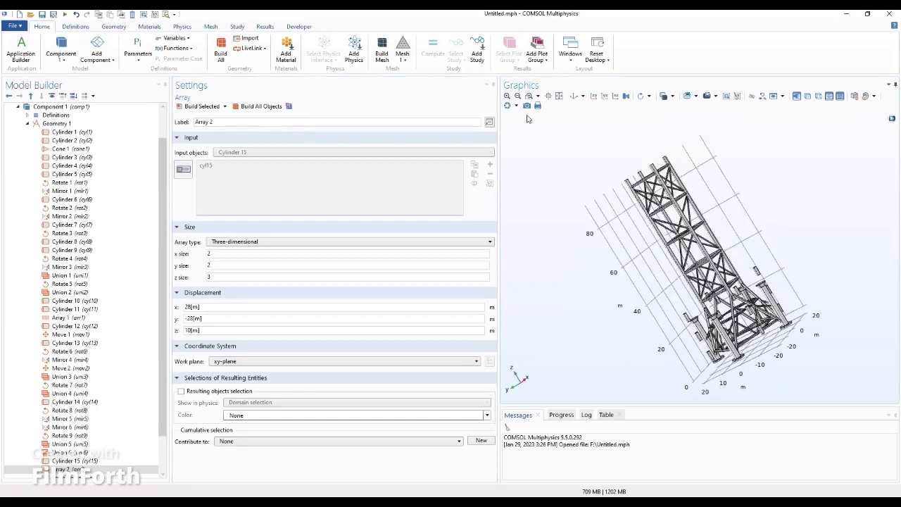
left_click(64, 124)
right_click(64, 124)
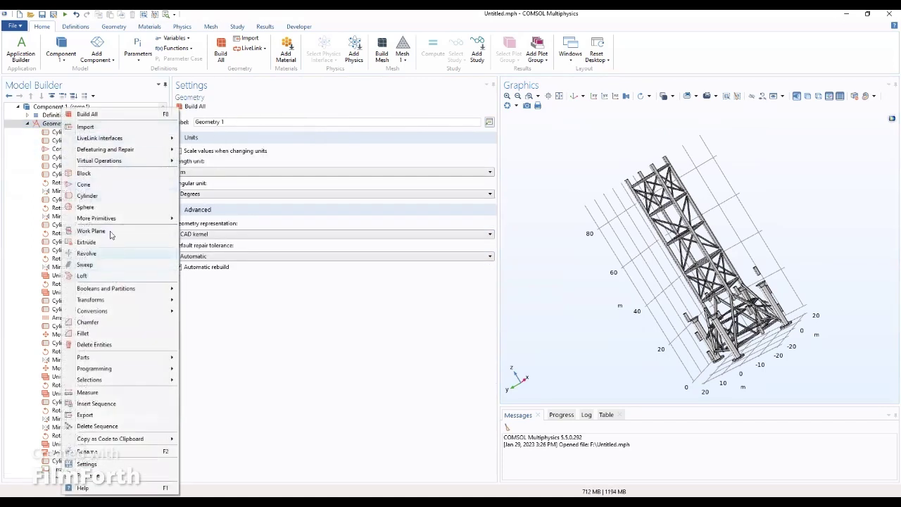
left_click(85, 196)
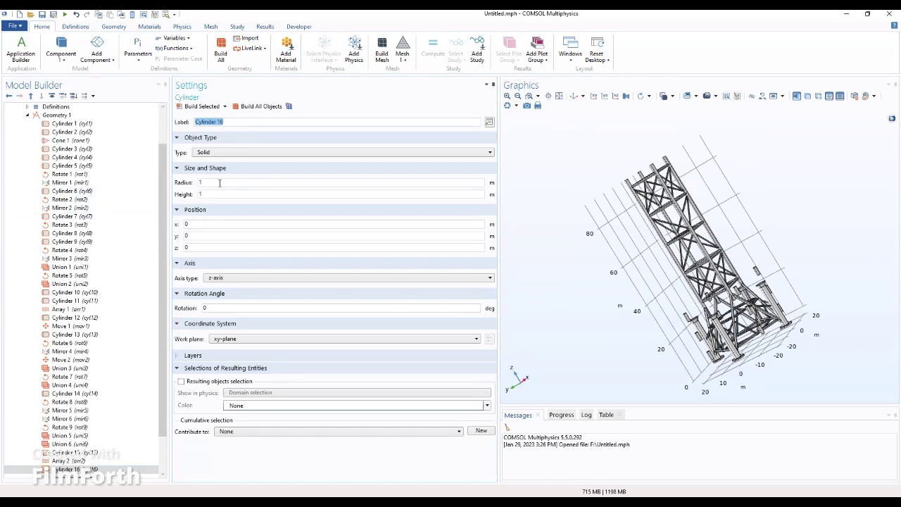
left_click_drag(213, 183, 199, 183)
type("0.8[m")
key("Tab")
type("4[m")
- Position Cylinder 16 at x -14[m] and z 21[m], leaving y at 0
key("Tab")
type("-14[m")
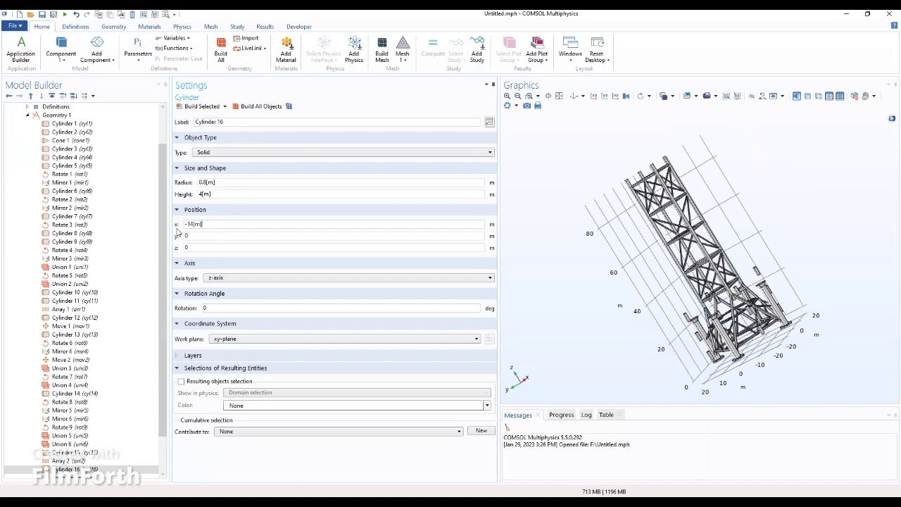
key("Tab")
left_click_drag(195, 248, 175, 249)
type("21[m")
- Enable the resulting objects selection for Cylinder 16 with Show in physics set to Off, restore the default 3D view, and build the cylinder
left_click(182, 382)
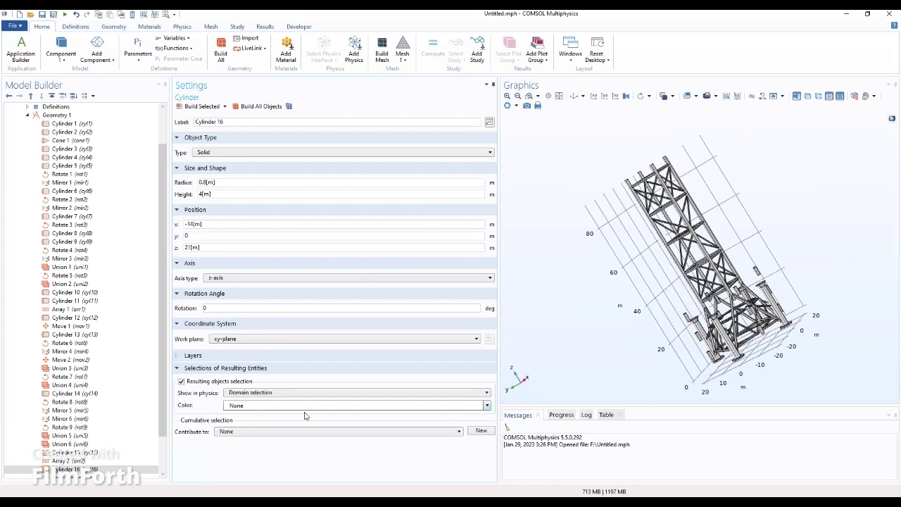
left_click(268, 393)
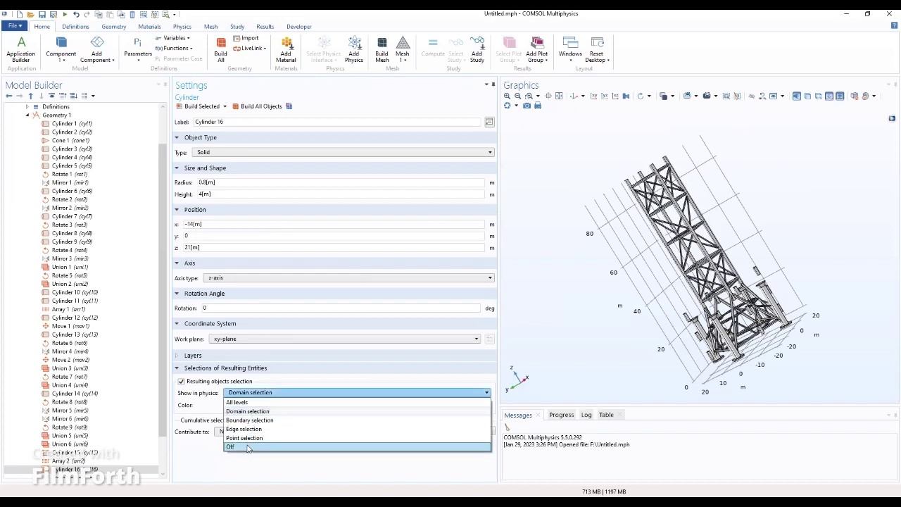
left_click(248, 447)
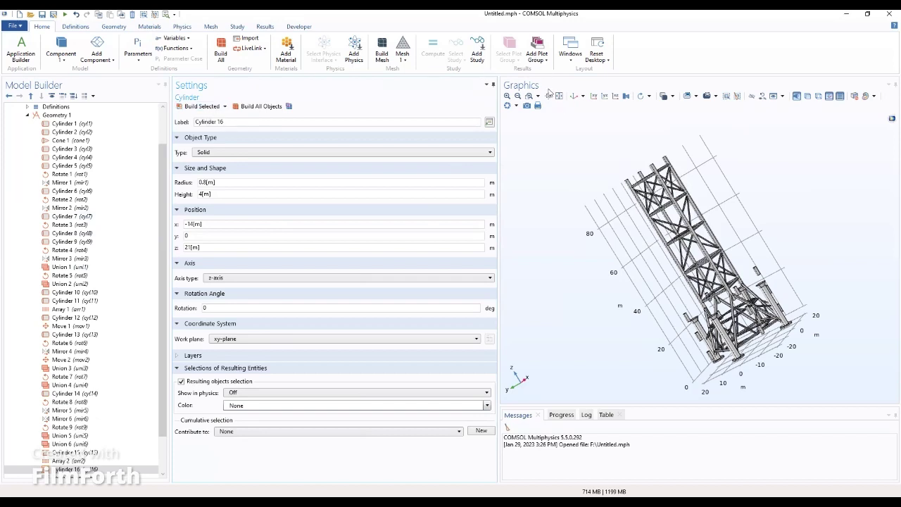
left_click(574, 97)
left_click(576, 100)
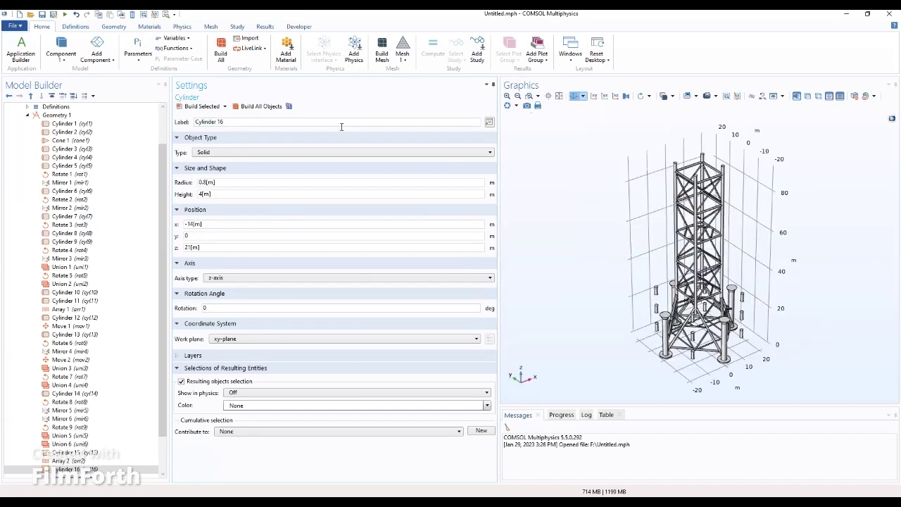
left_click(212, 110)
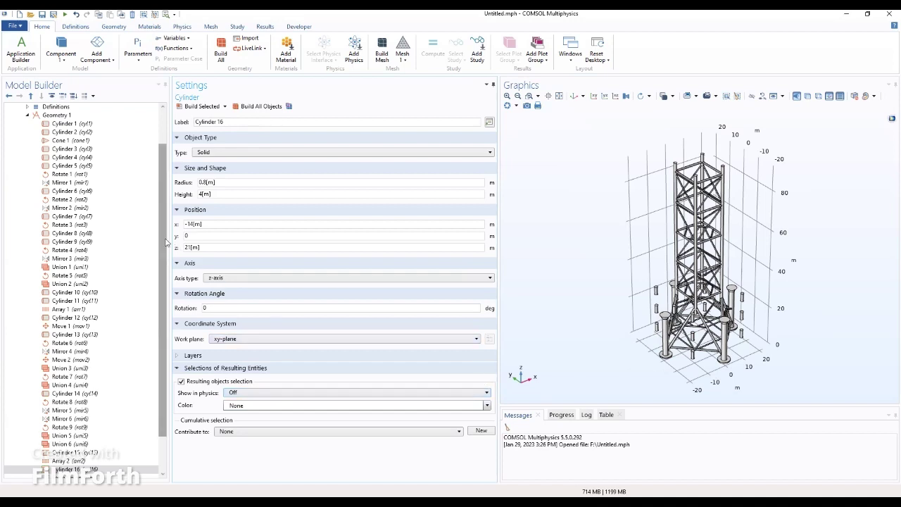
- Add a Rotate transform to Geometry 1 with Cylinder 16 as its input object
scroll(159, 280, "down", 2)
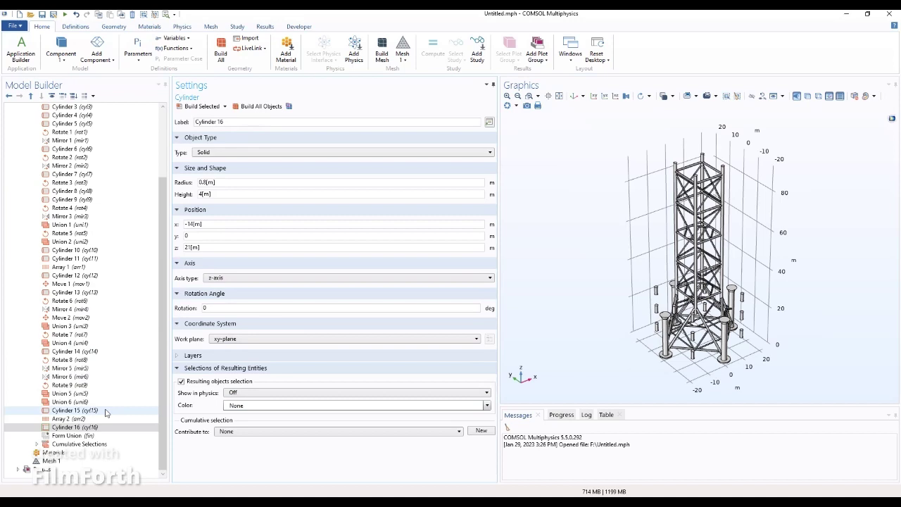
scroll(78, 225, "up", 3)
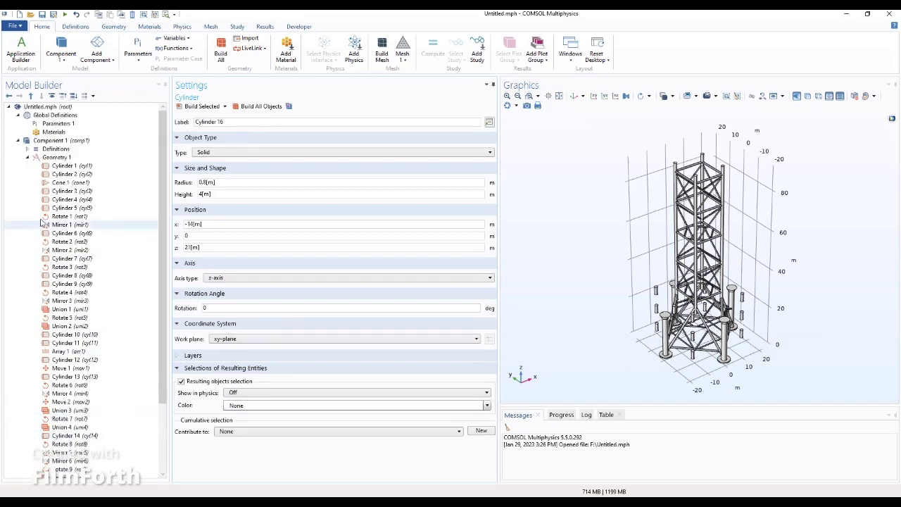
left_click(60, 158)
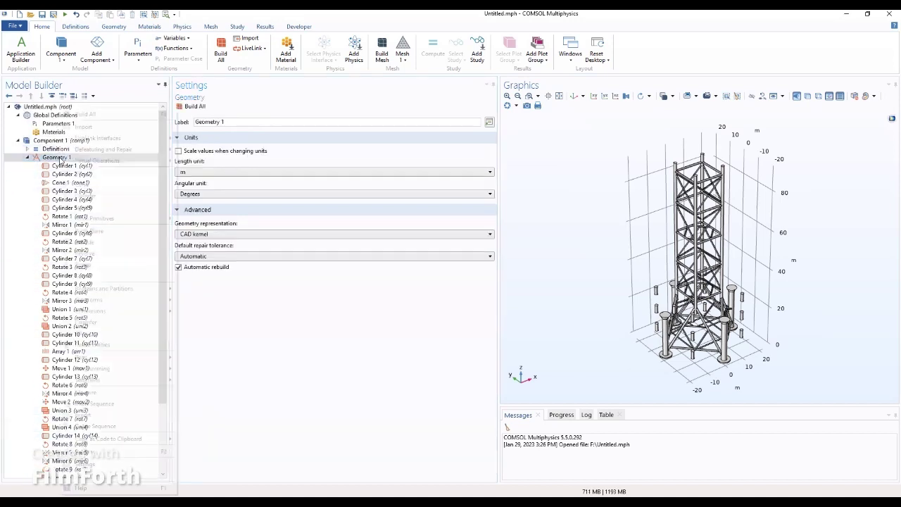
right_click(61, 160)
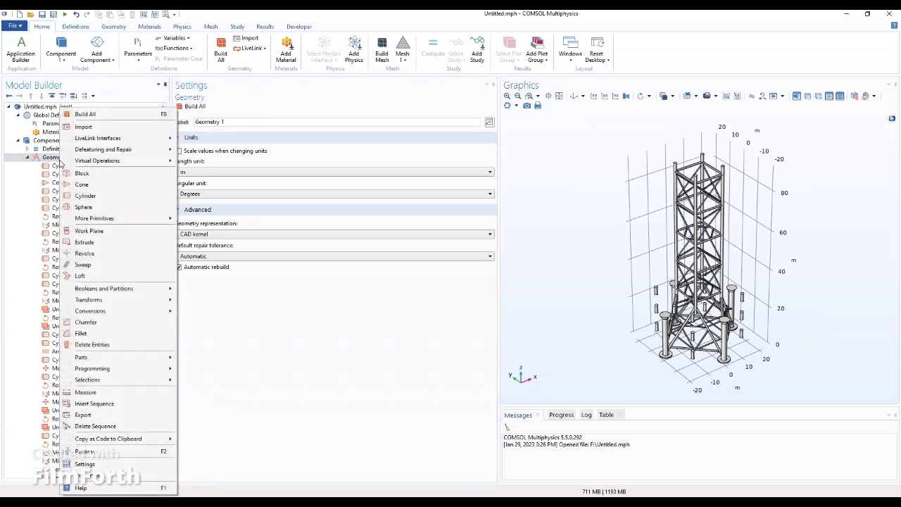
mouse_move(147, 299)
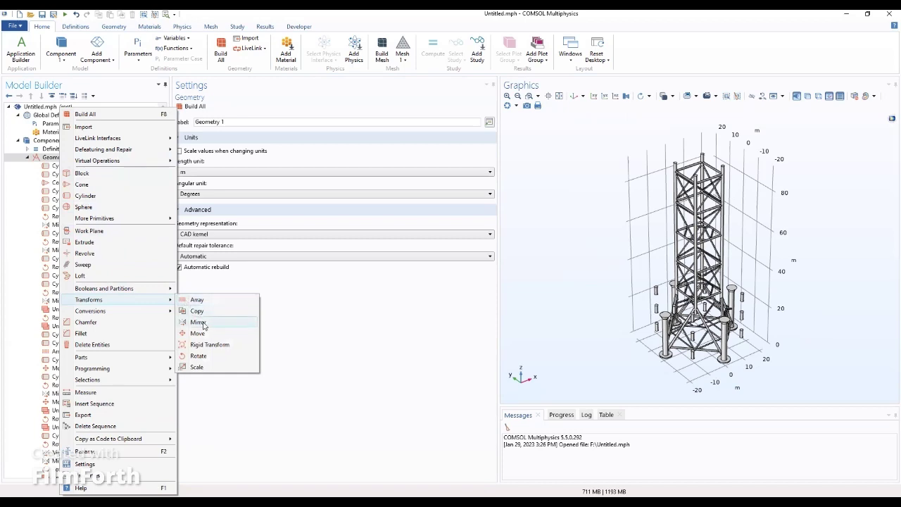
left_click(205, 358)
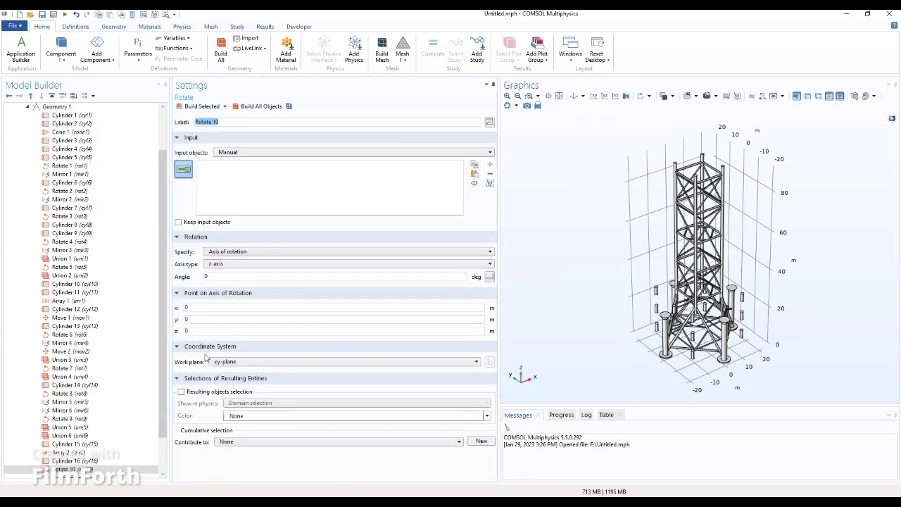
left_click(267, 153)
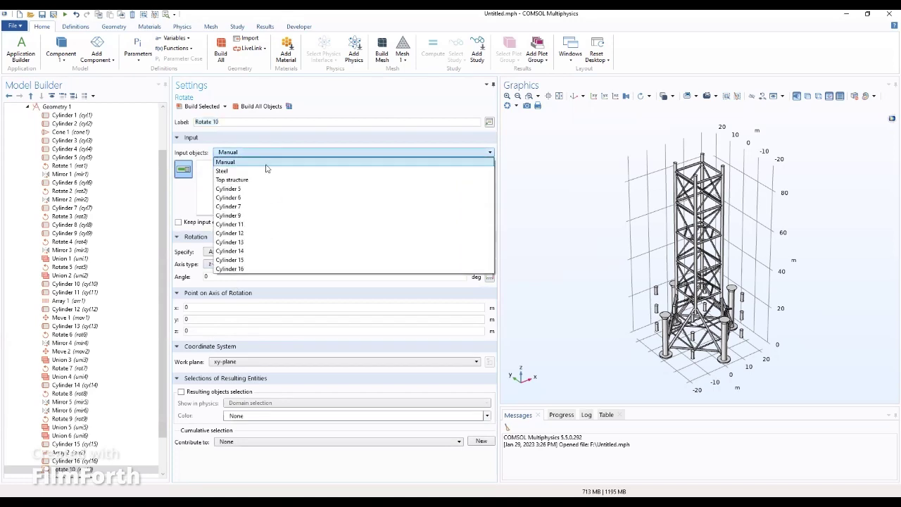
left_click(246, 268)
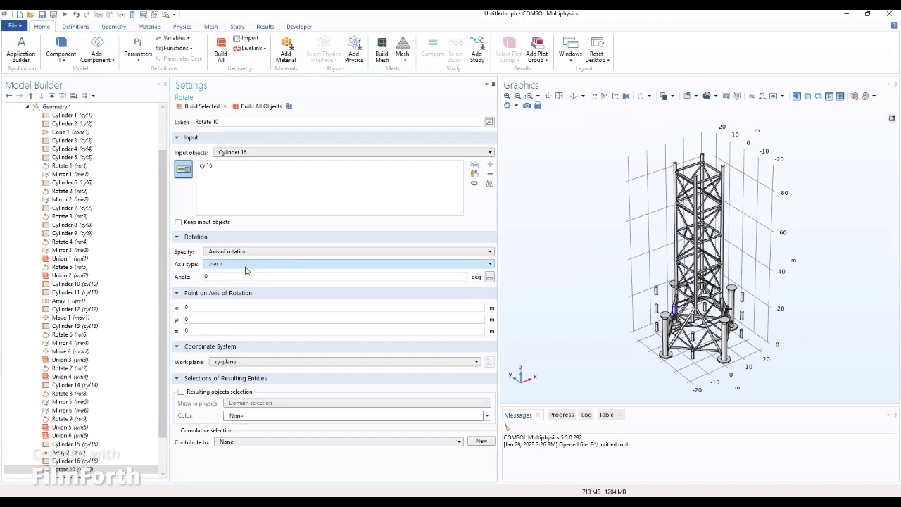
- Define the rotation angle as a range starting at 90[deg] with step 90[deg] and stop 360[deg], replacing the existing entry
left_click(490, 277)
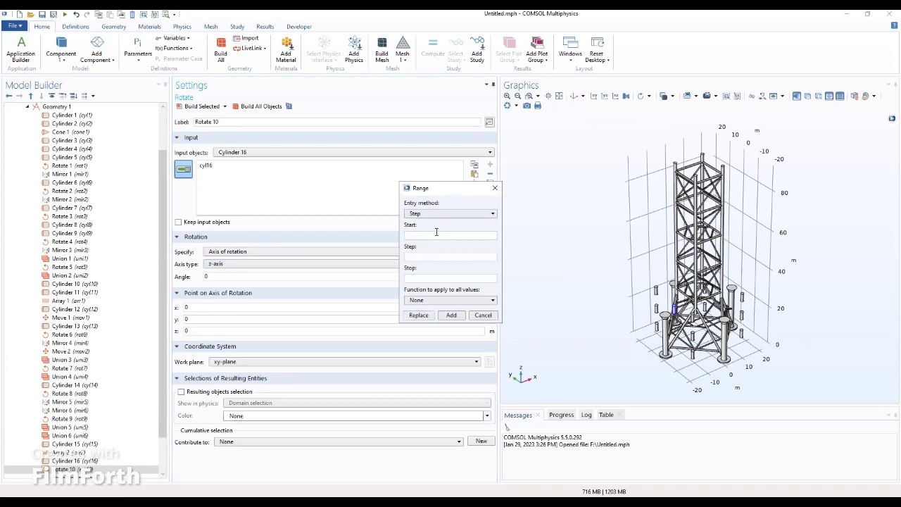
left_click(436, 234)
type("90[deg]")
left_click(435, 257)
type("90[deg")
left_click(436, 278)
type("360[deg")
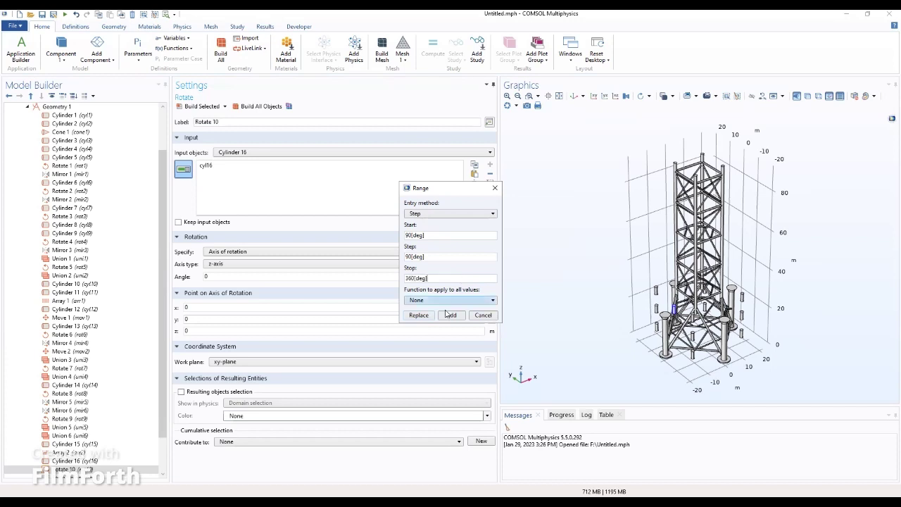
left_click(419, 315)
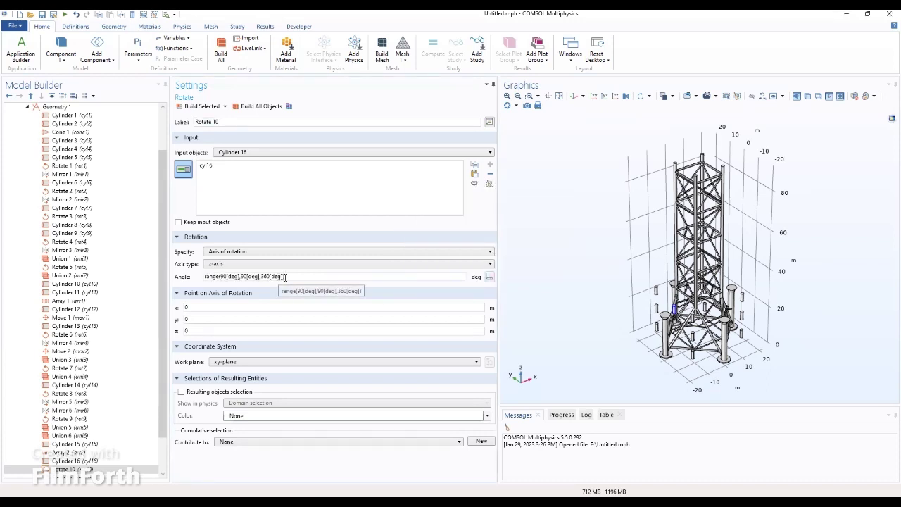
- Add an Array transform to Geometry 1 with the Cylinder 16 selection as its input objects
left_click(65, 109)
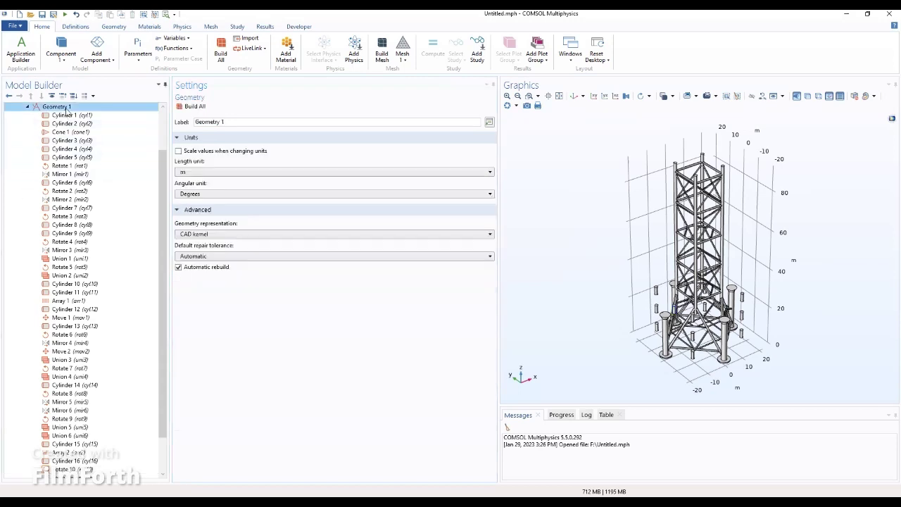
right_click(67, 109)
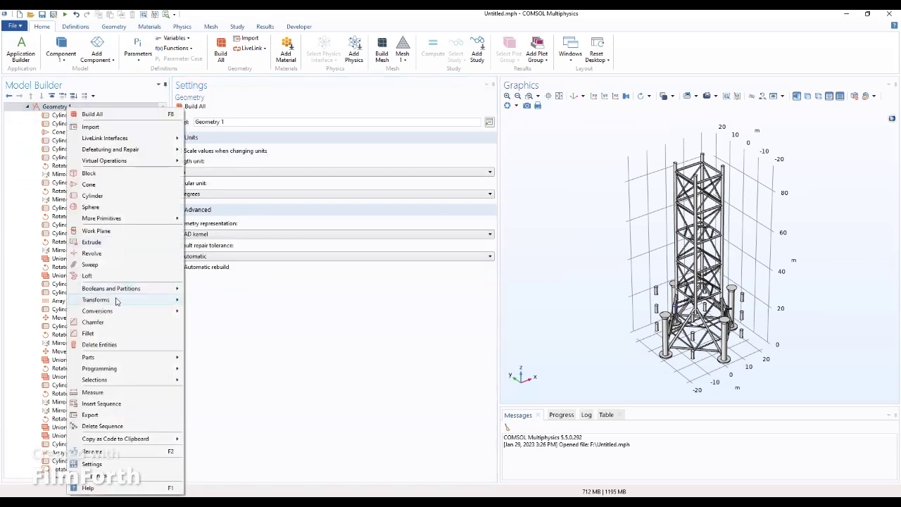
mouse_move(117, 300)
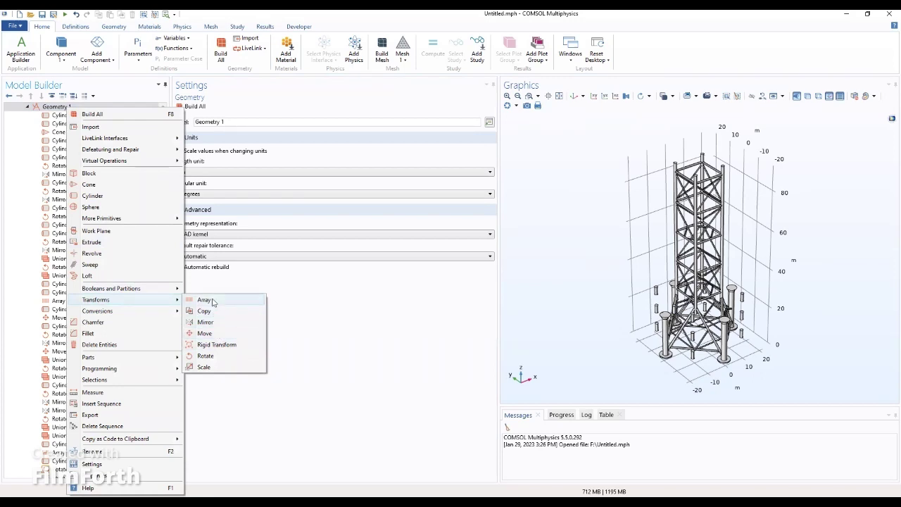
left_click(213, 302)
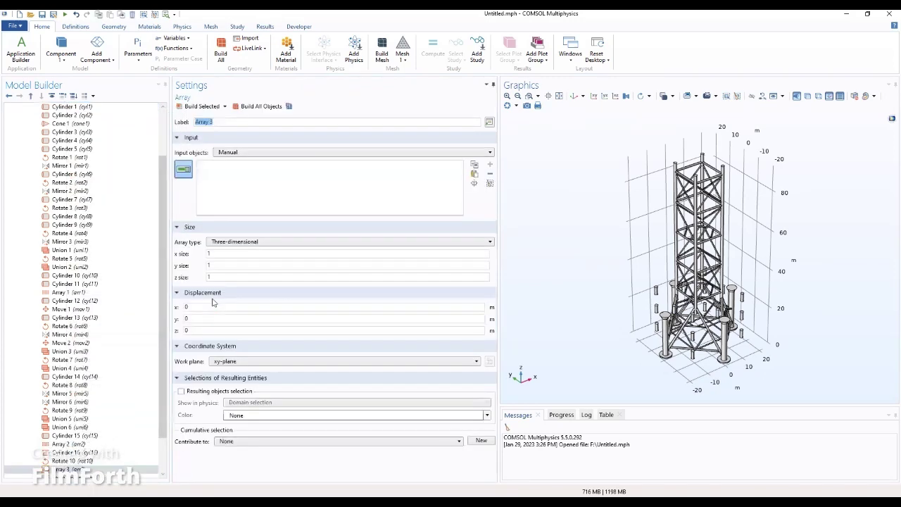
left_click(282, 152)
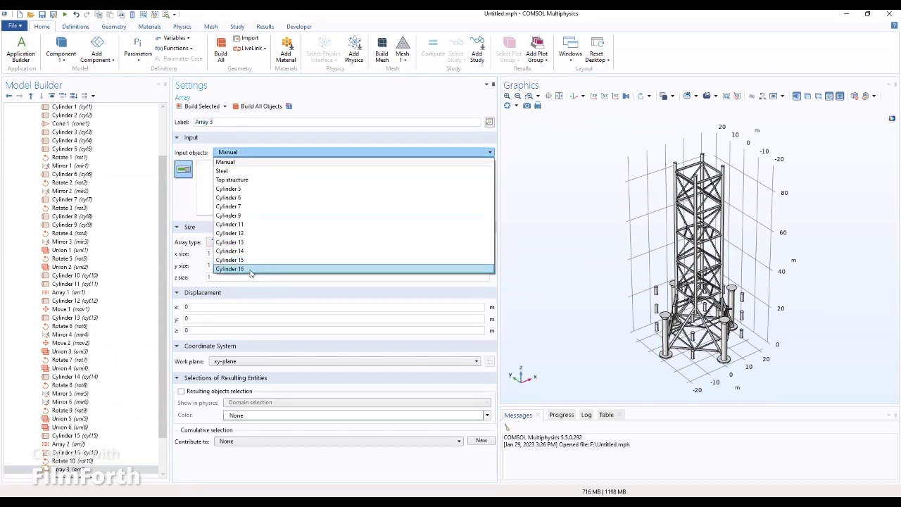
left_click(233, 269)
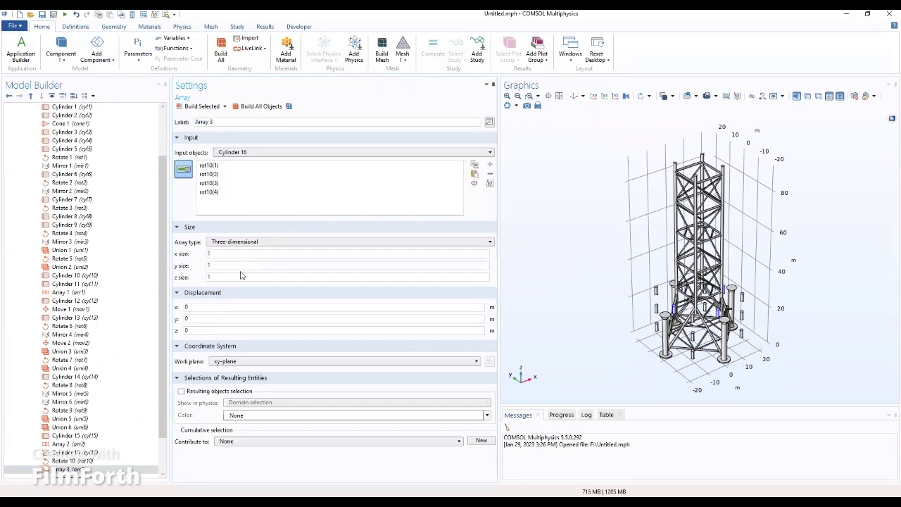
- Set the array's z size to 7 and its displacement to x 28[m], y -28[m], z 10[m]
double_click(214, 277)
type("7")
key("Tab")
type("25")
type("[m")
left_click(191, 308)
key("BackSpace")
type("8")
key("Tab")
type("-28")
key("Tab")
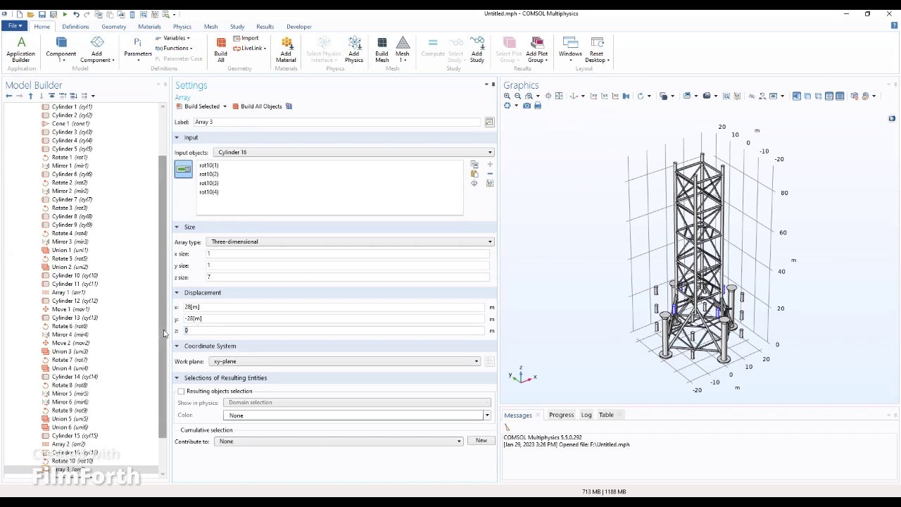
type("10[m")
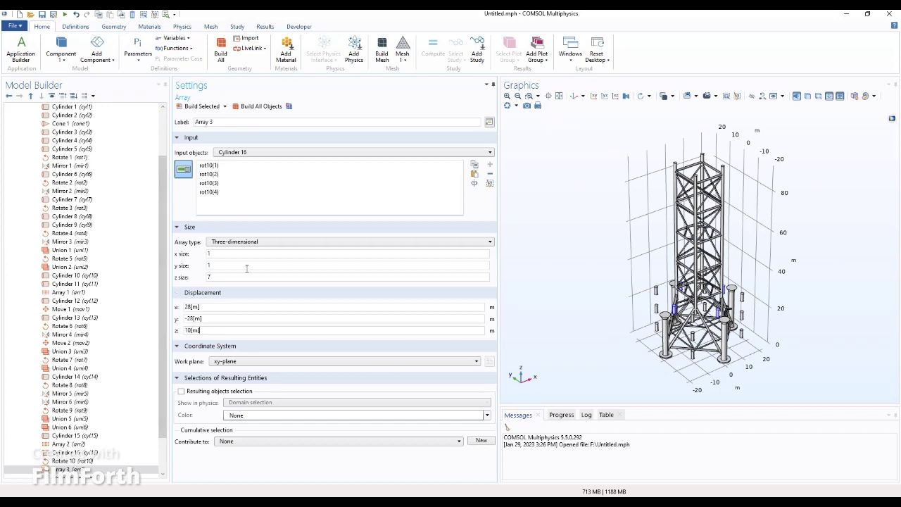
- Enable the resulting objects selection for Array 3 with Show in physics set to Off
left_click(182, 392)
left_click(254, 405)
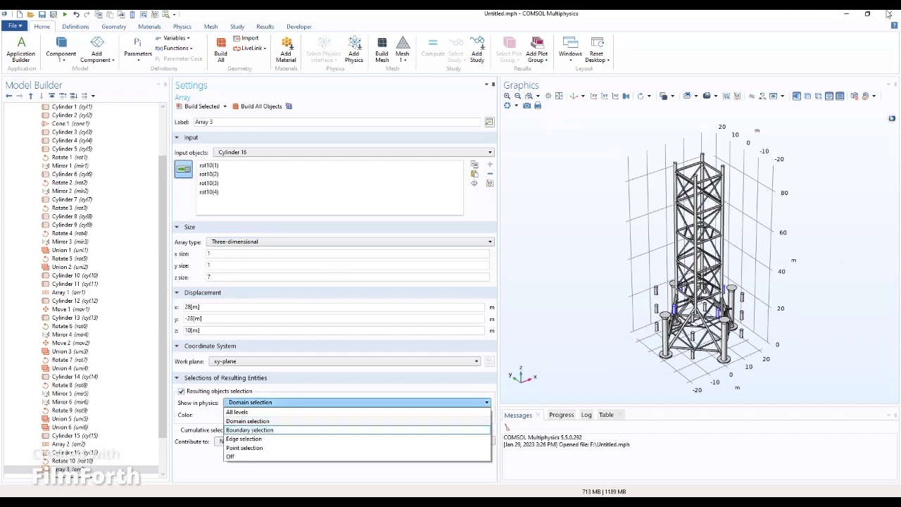
left_click(375, 457)
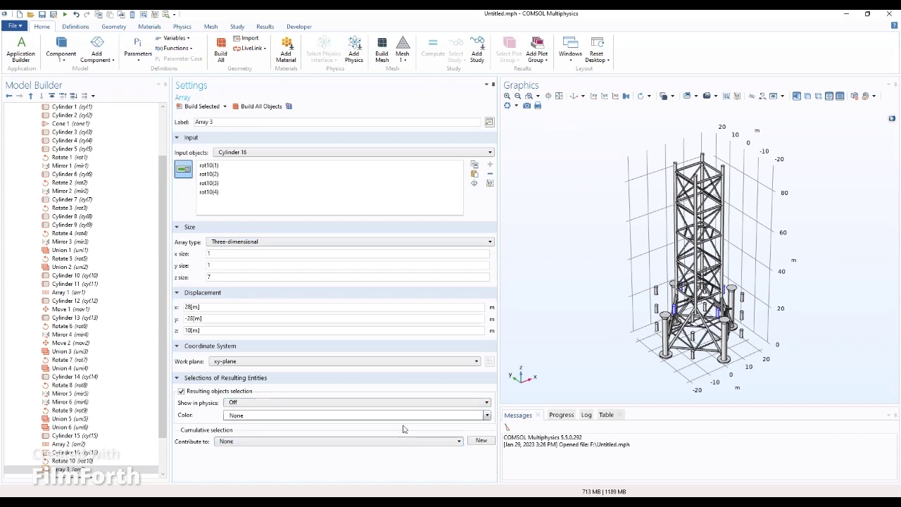
left_click(259, 442)
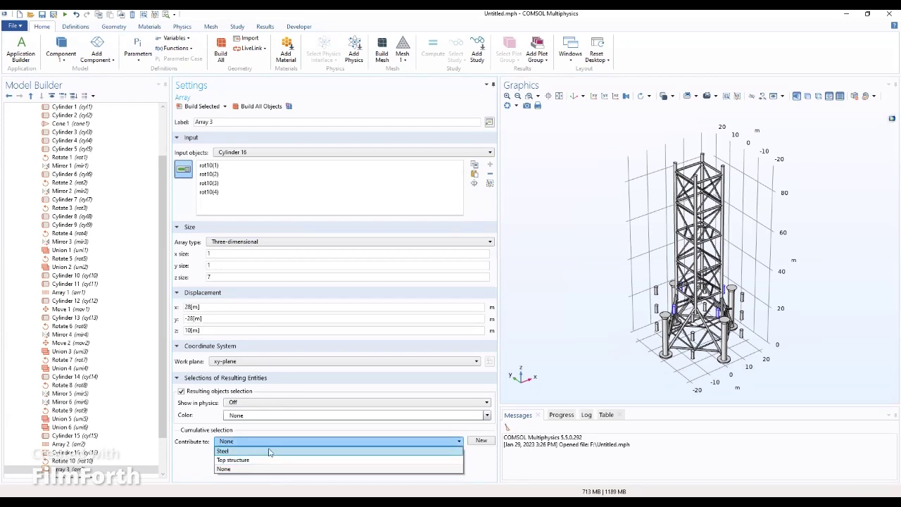
left_click(276, 442)
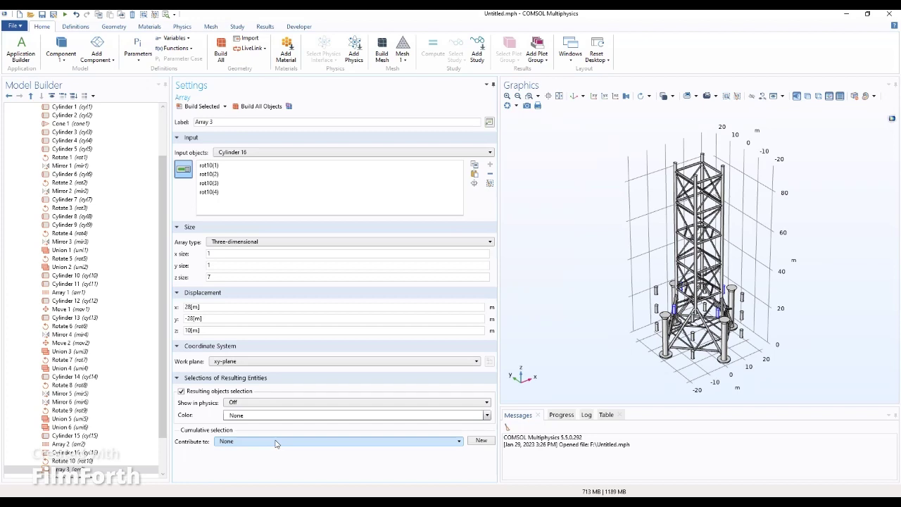
left_click(276, 443)
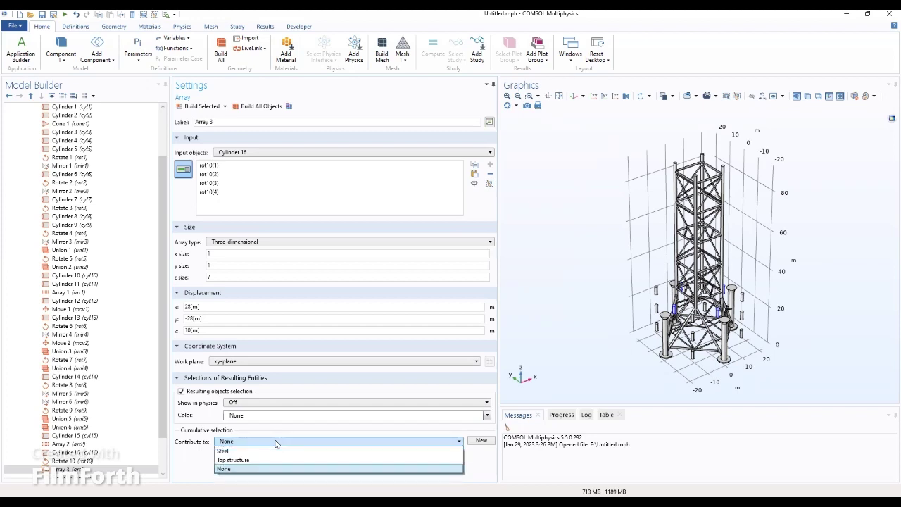
left_click(280, 442)
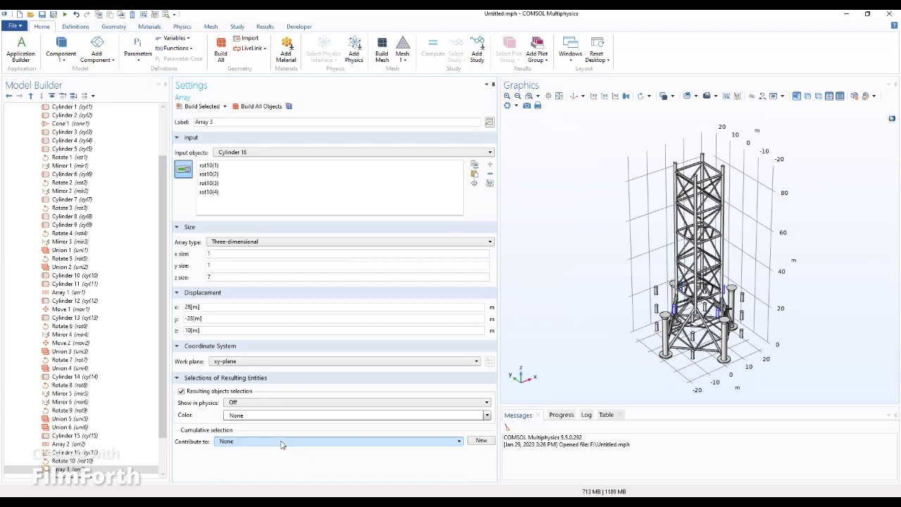
left_click(473, 445)
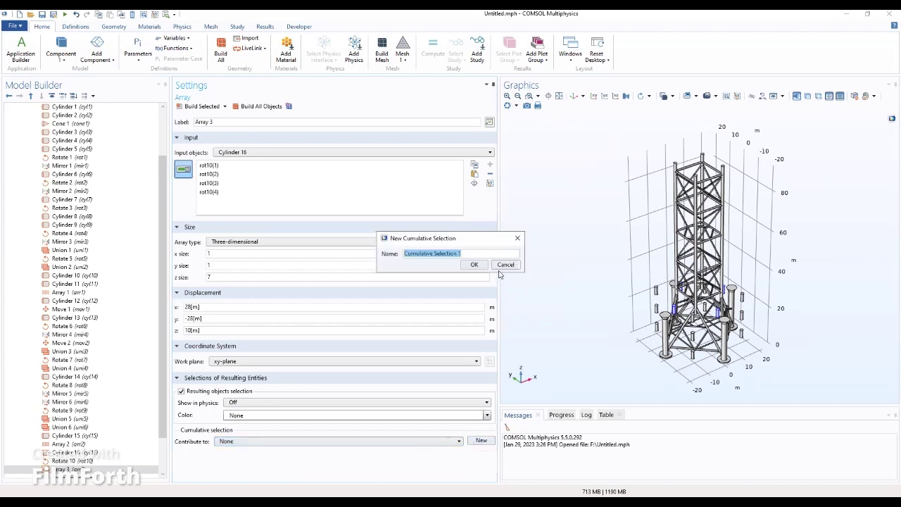
left_click(518, 240)
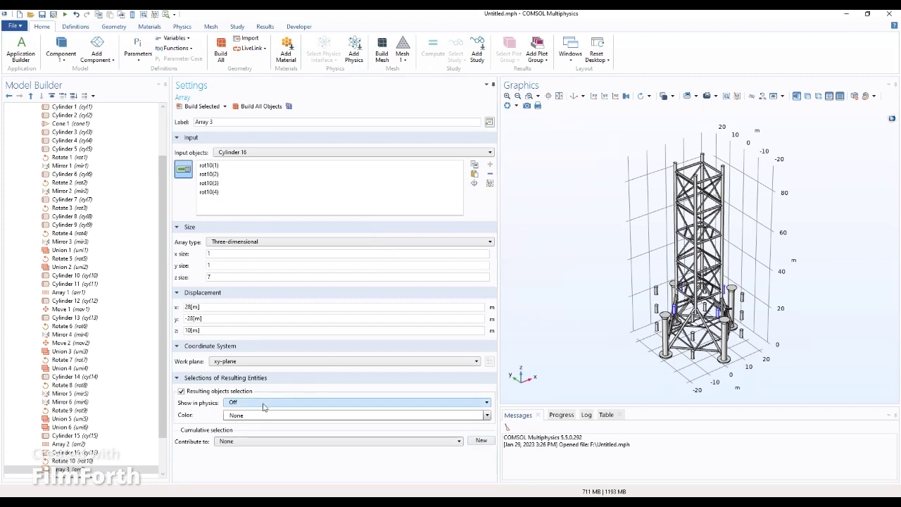
left_click(264, 403)
left_click(264, 403)
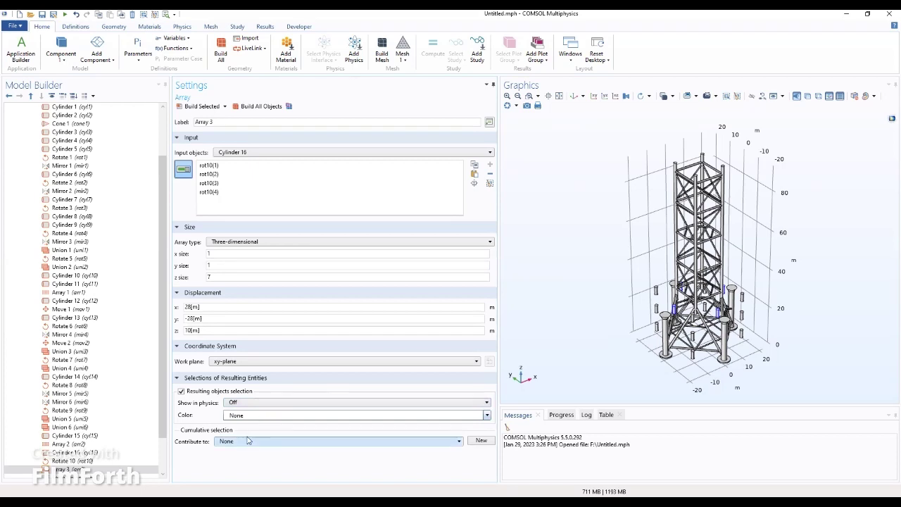
- Collapse Geometry 1 and open the Materials node of Component 1 to finalize the geometry with the new array
scroll(165, 335, "up", 1)
scroll(165, 335, "up", 2)
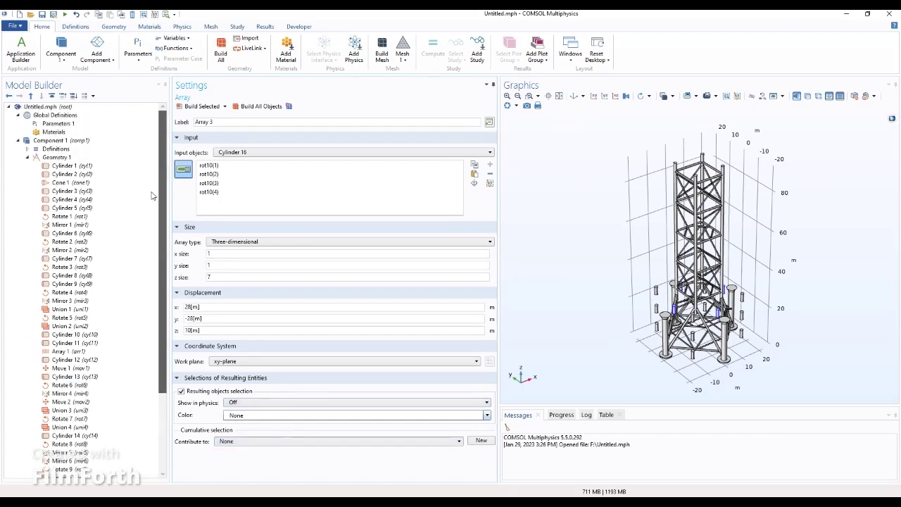
left_click(44, 134)
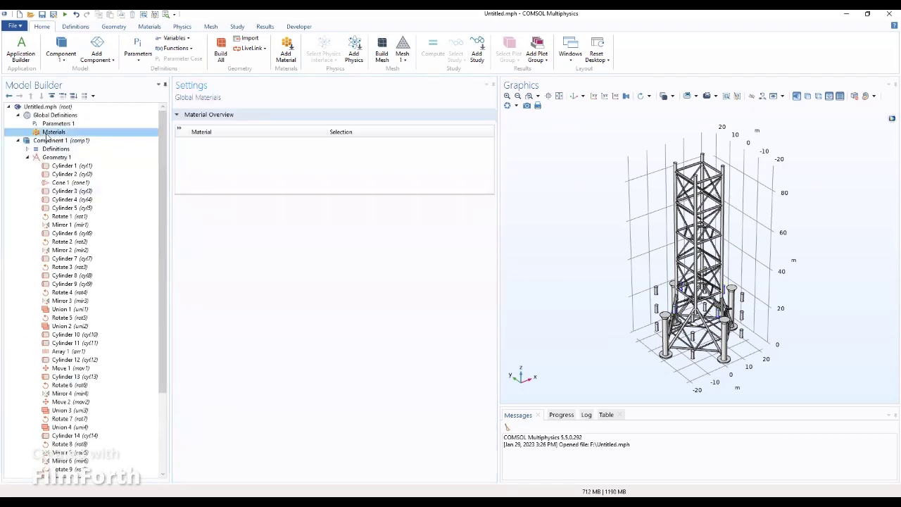
left_click(26, 157)
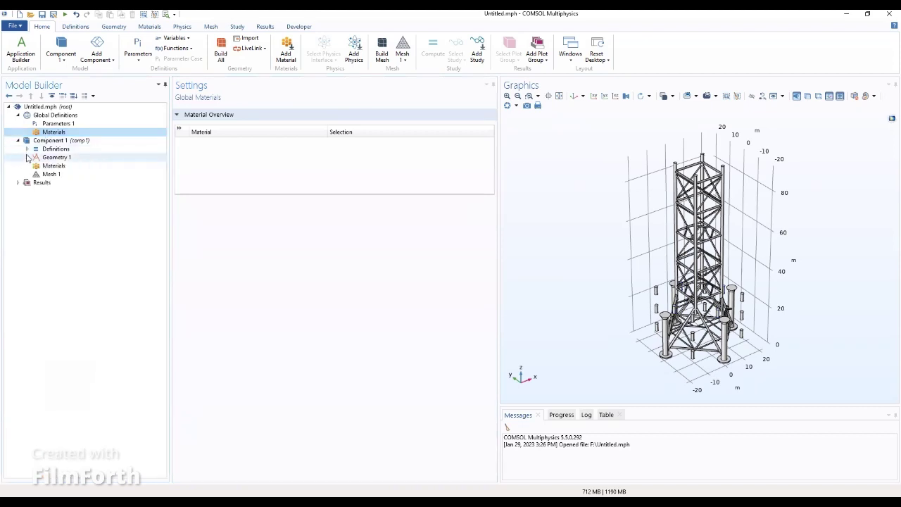
left_click(27, 157)
left_click(27, 157)
left_click(44, 166)
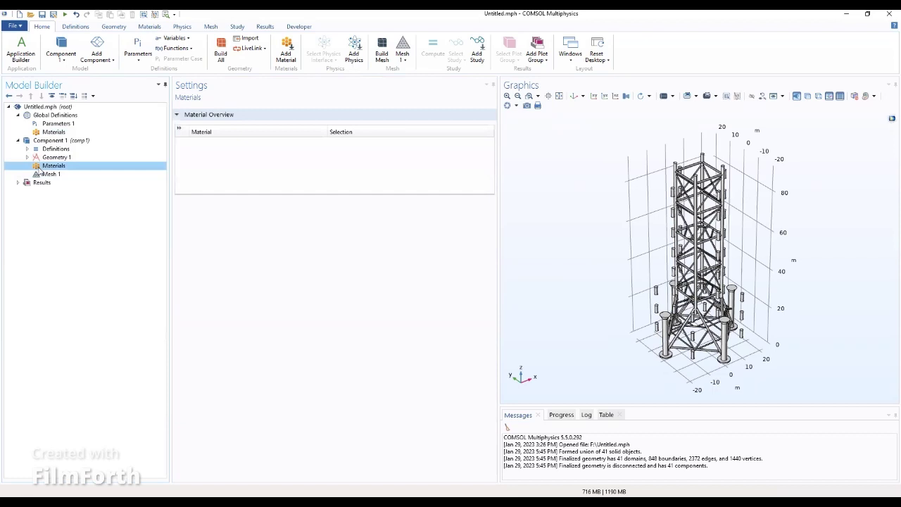
- Expand the Definitions and Geometry 1 nodes of Component 1 to examine their contents
left_click(42, 150)
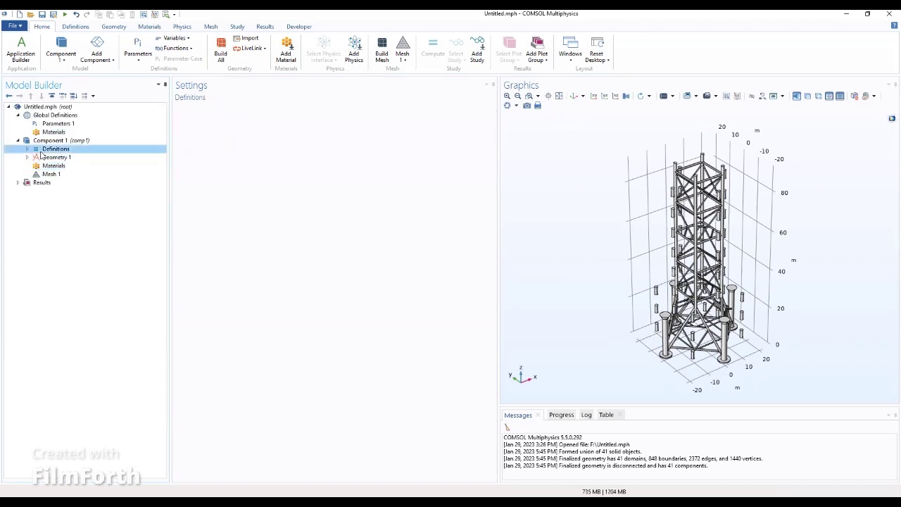
left_click(27, 148)
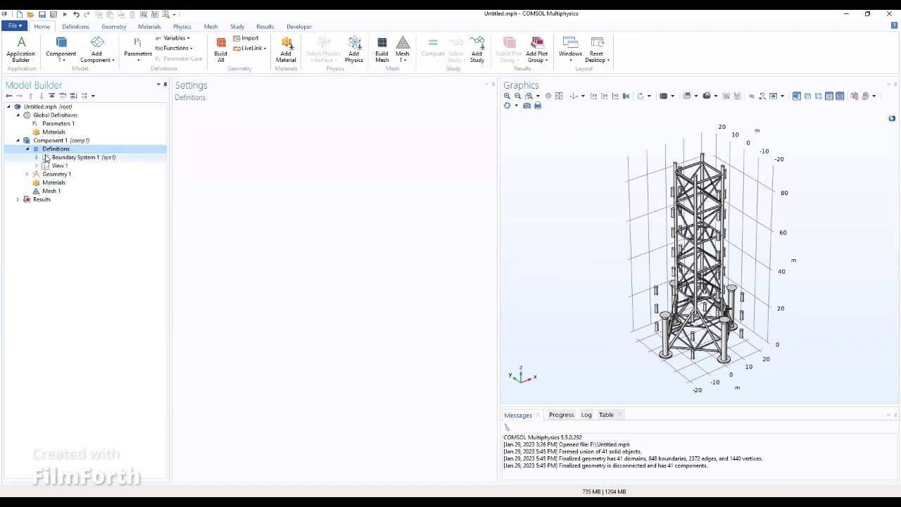
left_click(26, 174)
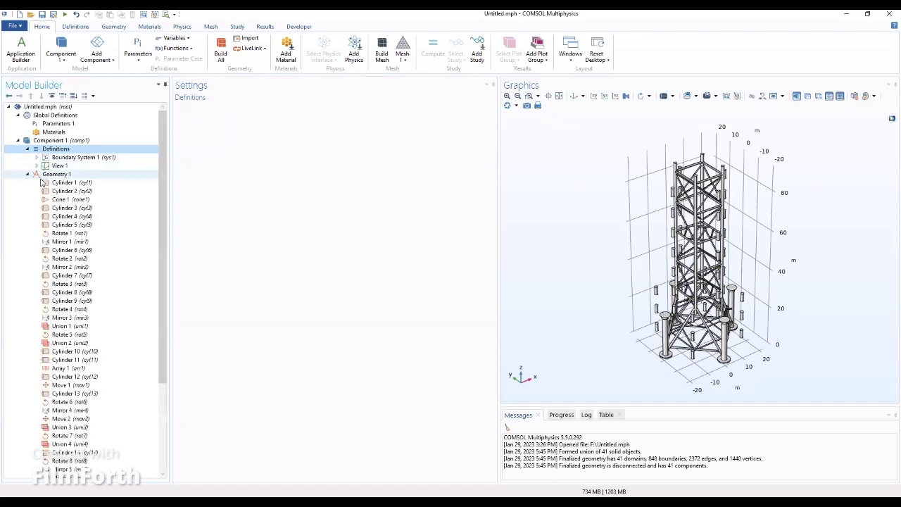
- Examine the settings of Cylinder 1, Materials, Cumulative Selections and Form Union under Component 1
left_click(67, 182)
scroll(72, 187, "down", 3)
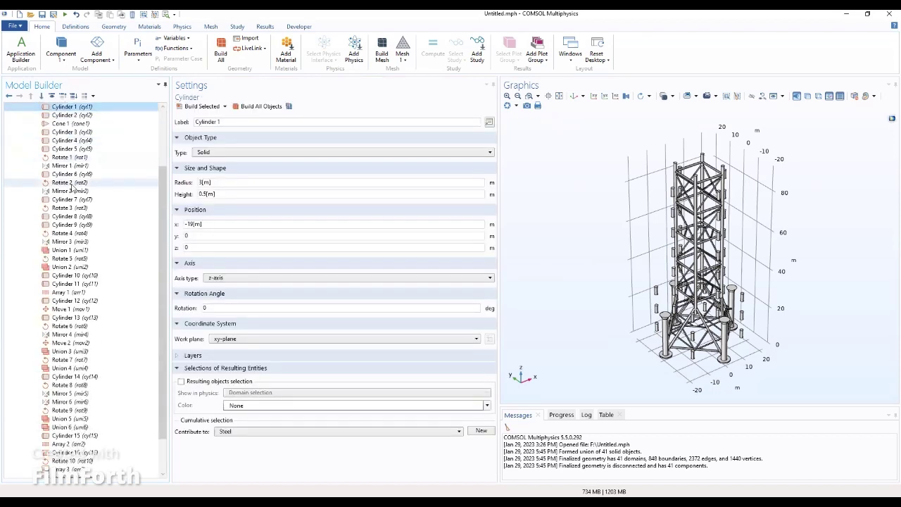
scroll(72, 211, "down", 3)
left_click(58, 453)
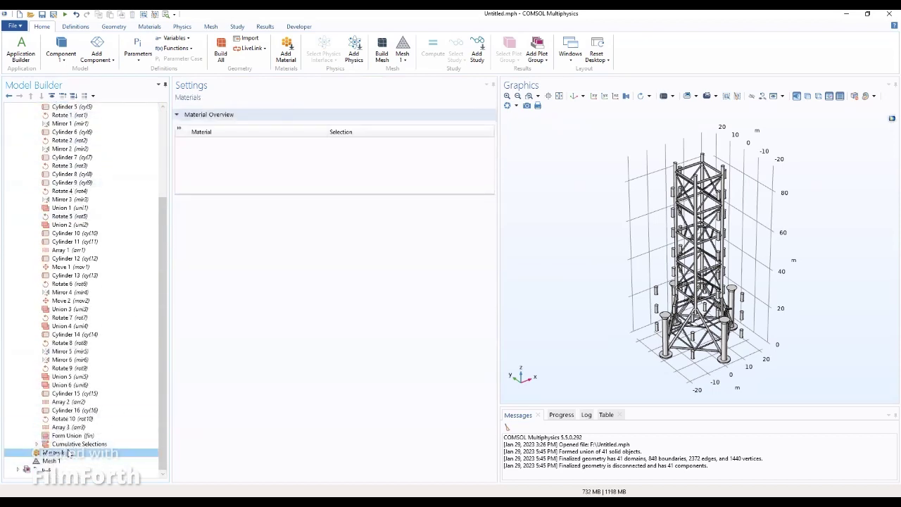
left_click(68, 443)
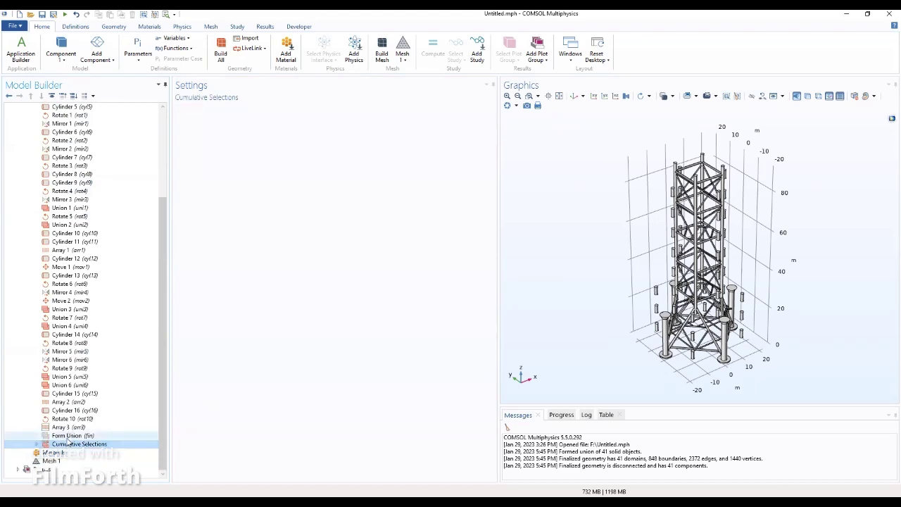
left_click(68, 436)
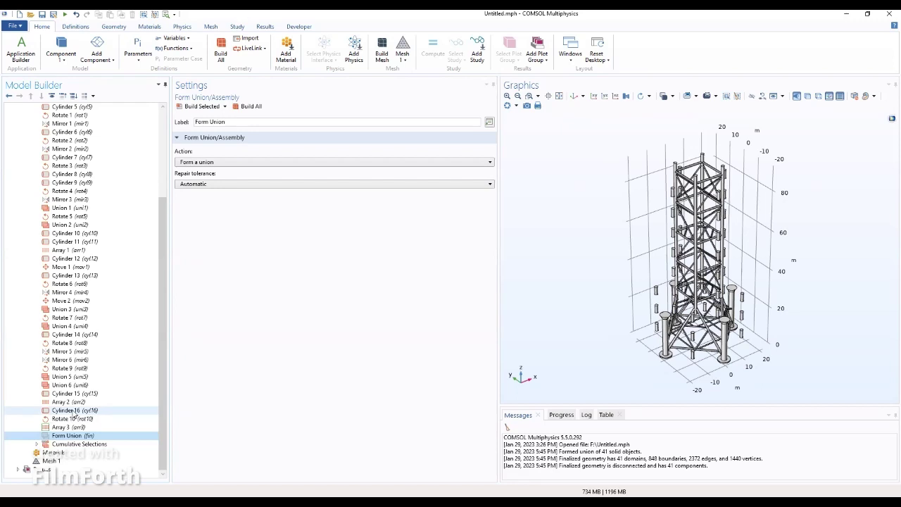
- Set Array 3 to contribute to the Steel cumulative selection
left_click(69, 427)
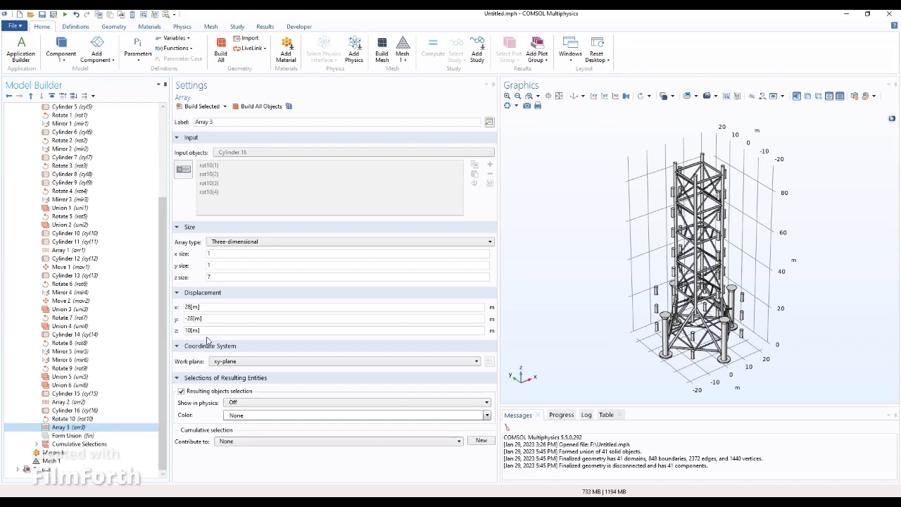
left_click(247, 440)
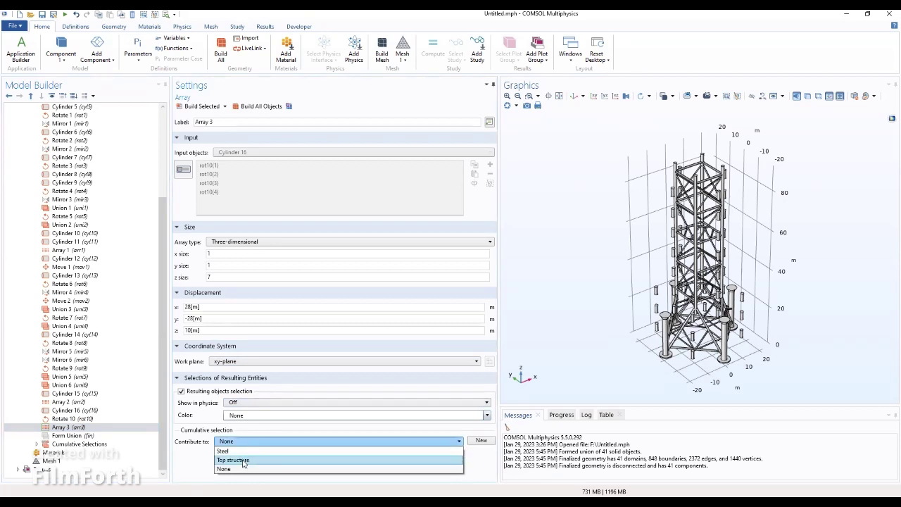
left_click(245, 452)
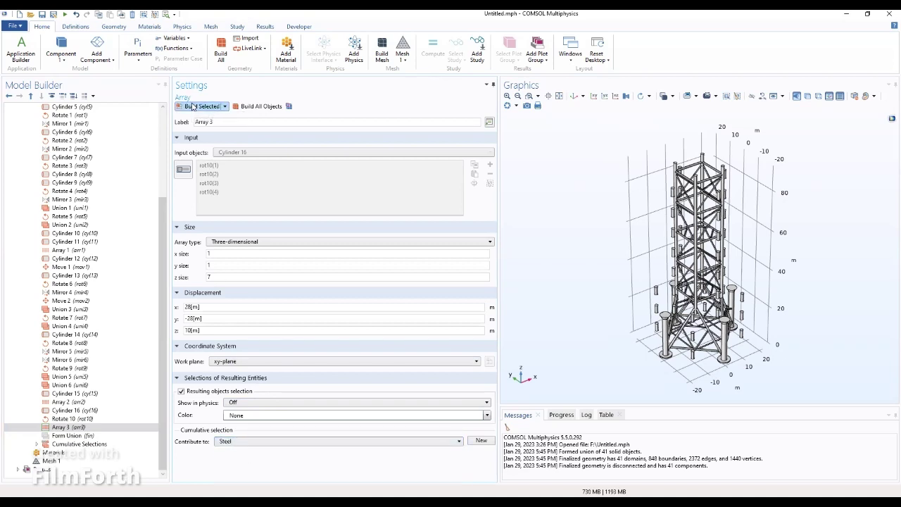
left_click(233, 441)
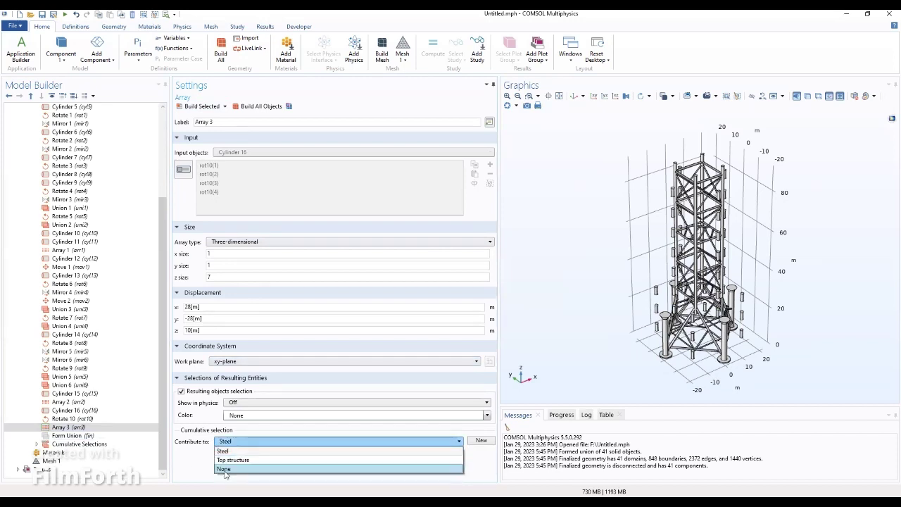
left_click(227, 469)
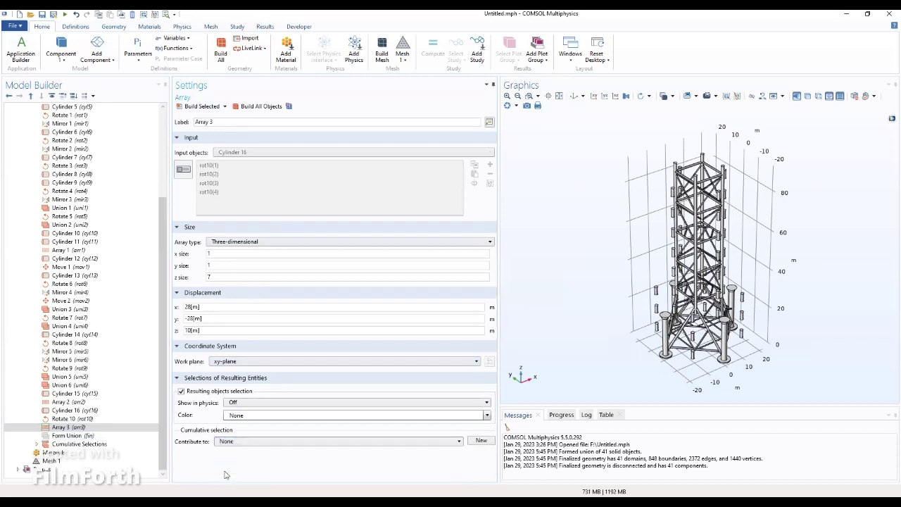
left_click(203, 109)
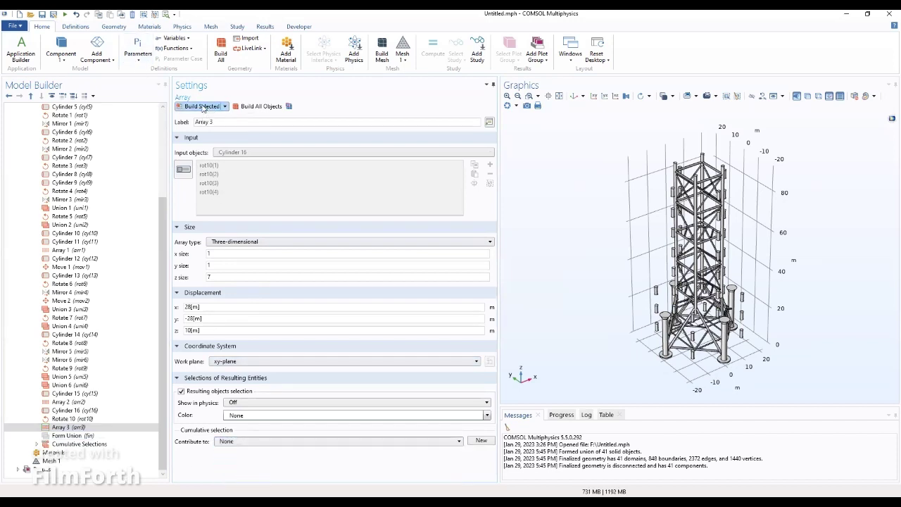
left_click(250, 441)
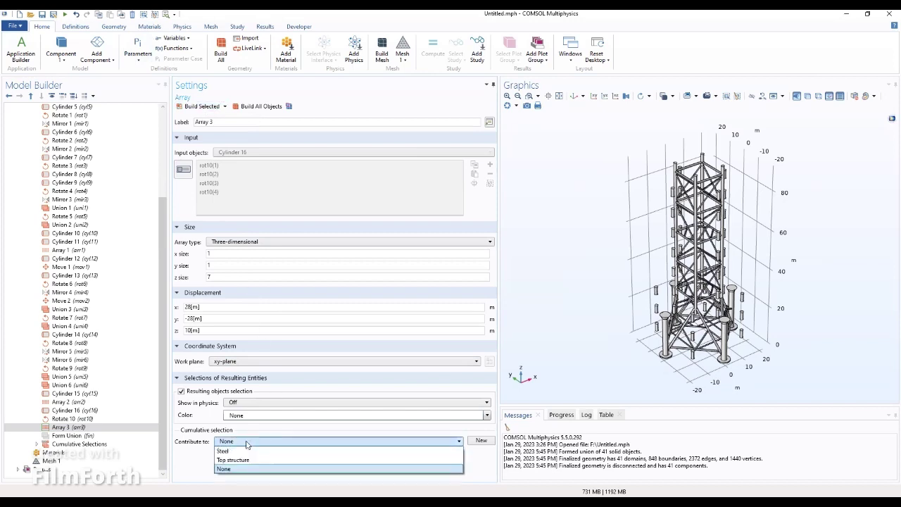
left_click(458, 444)
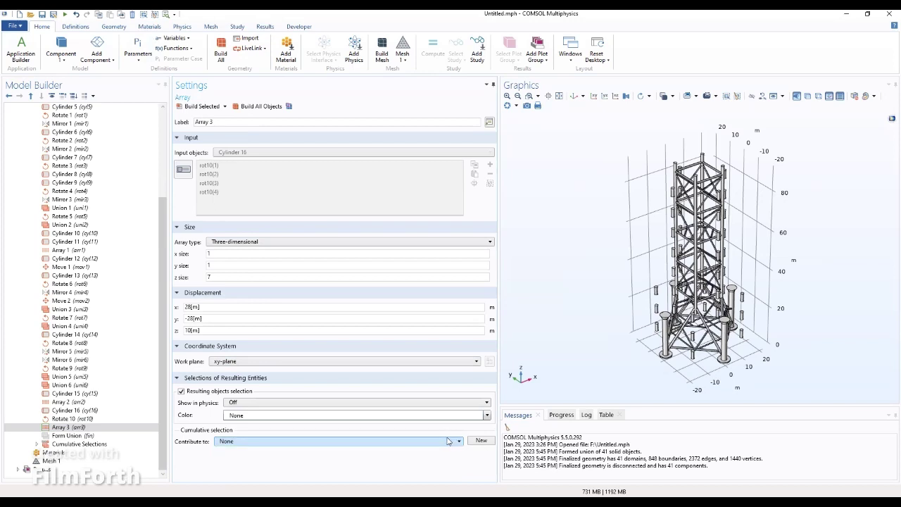
left_click(321, 443)
left_click(284, 451)
- Create a new cumulative selection named Zinc for Cylinder 15 to contribute to
left_click(90, 393)
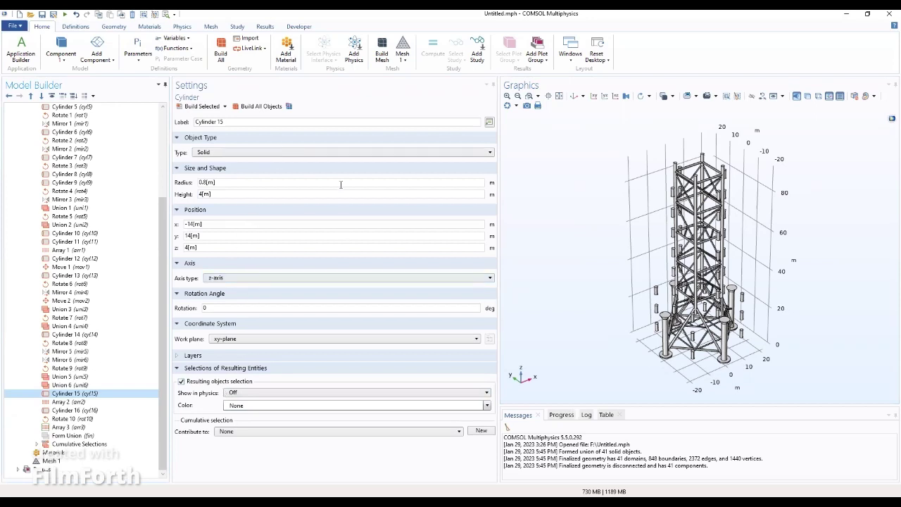
left_click(482, 431)
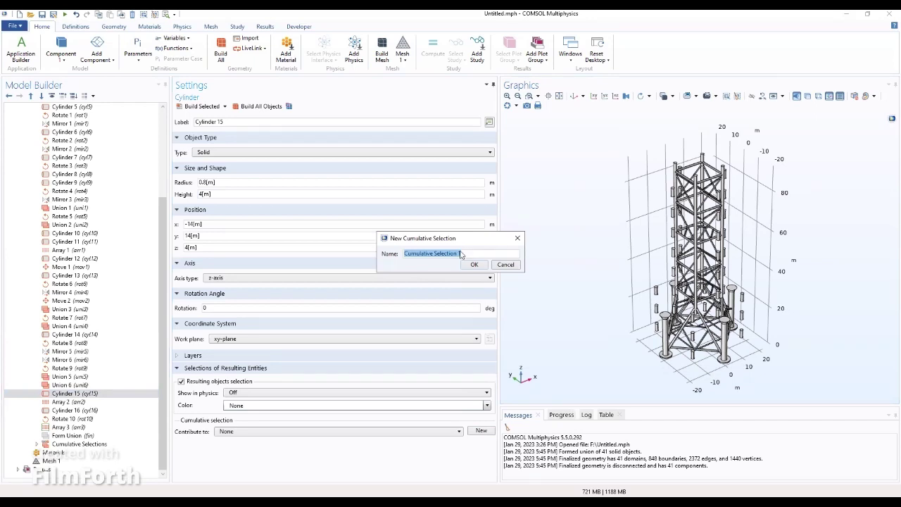
type("Zinc")
left_click(473, 265)
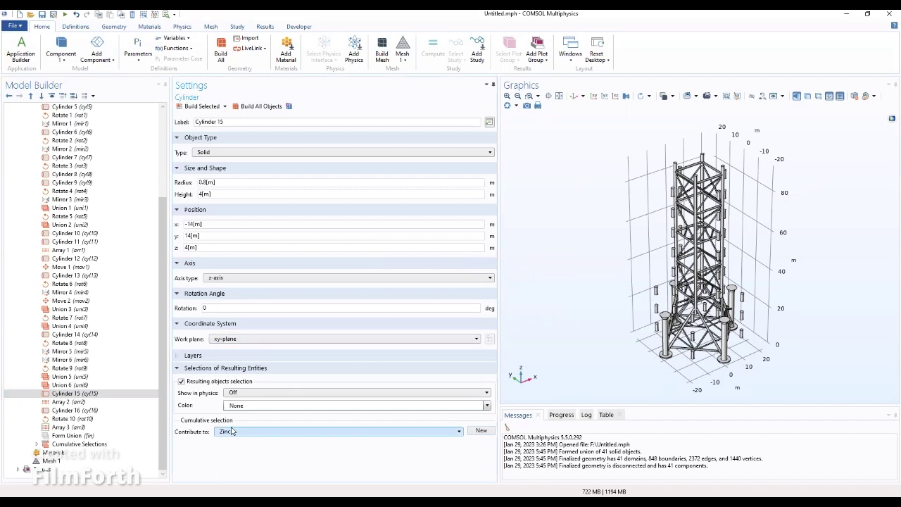
- Set Array 3 to contribute to the Zinc cumulative selection
left_click(70, 427)
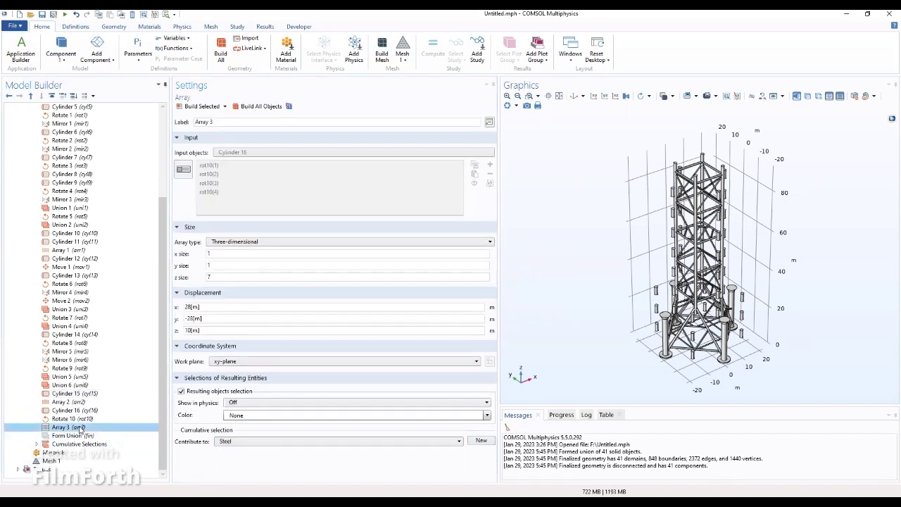
left_click(223, 441)
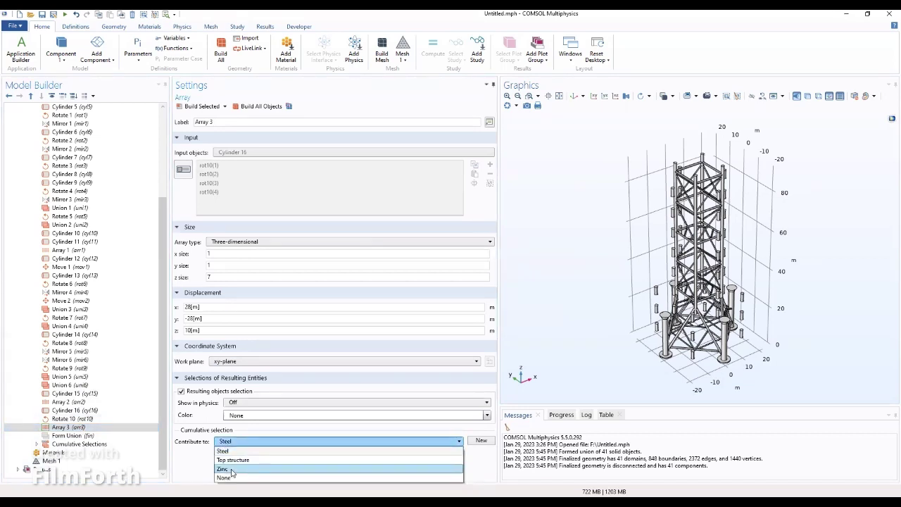
left_click(231, 470)
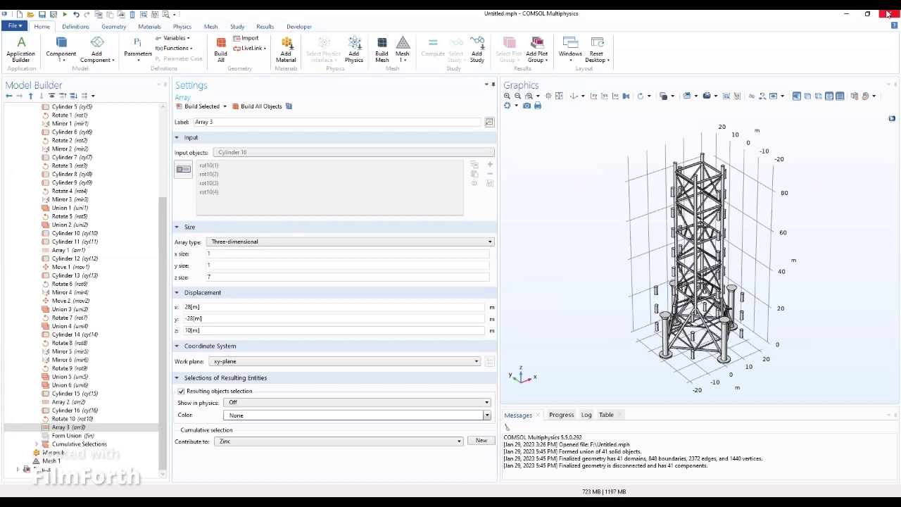
left_click(118, 426)
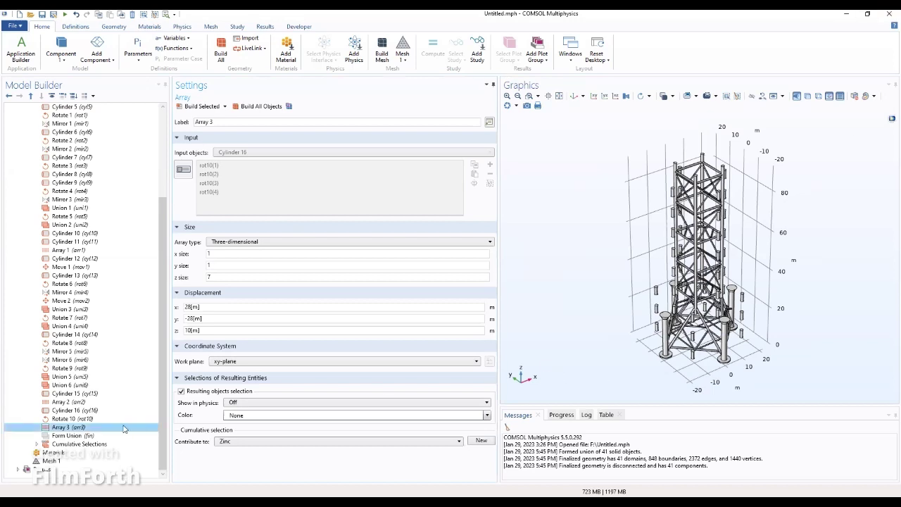
right_click(118, 427)
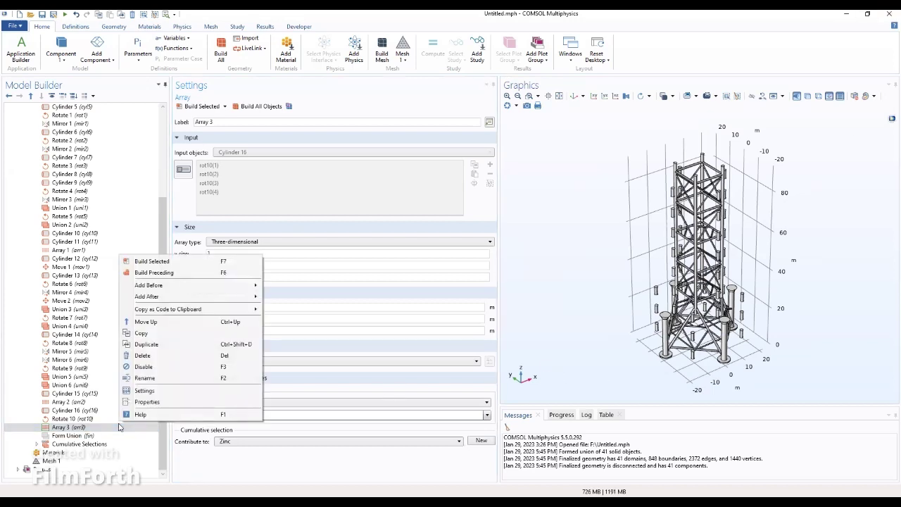
left_click(231, 455)
right_click(623, 201)
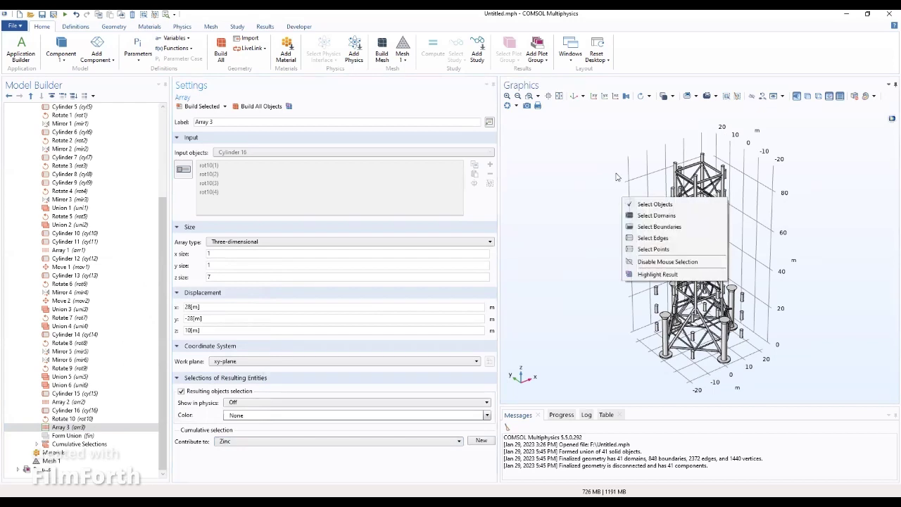
left_click(406, 95)
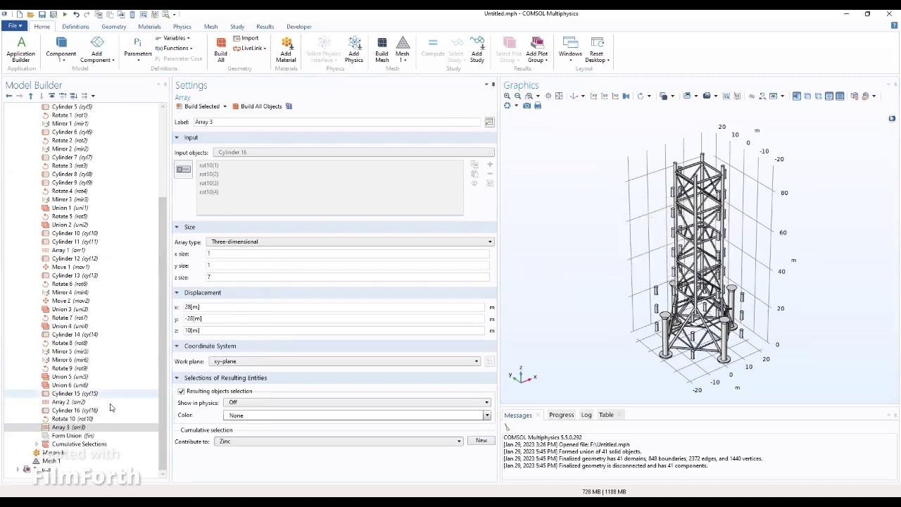
left_click(81, 428)
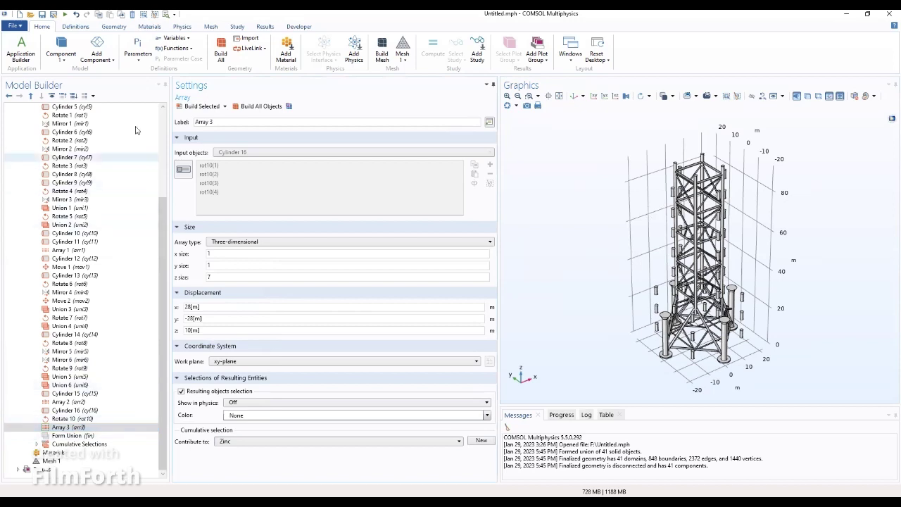
scroll(145, 157, "up", 3)
scroll(145, 157, "up", 1)
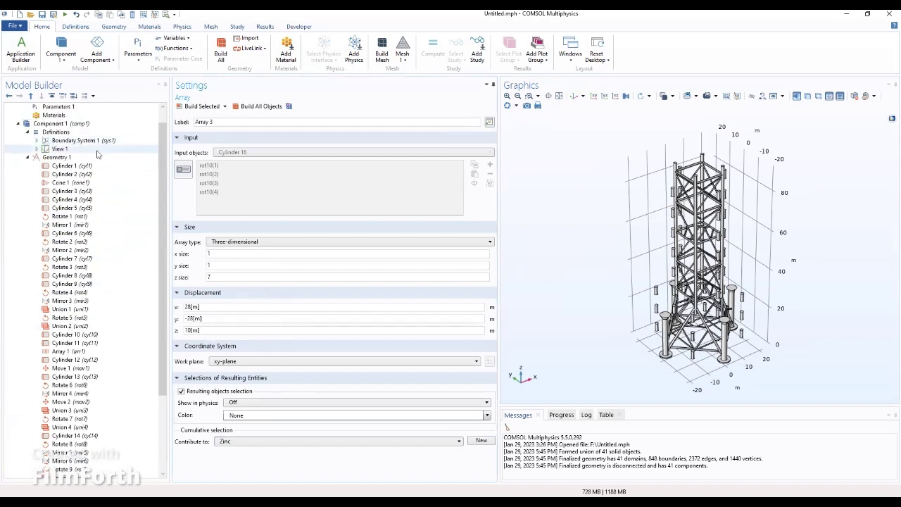
left_click(83, 158)
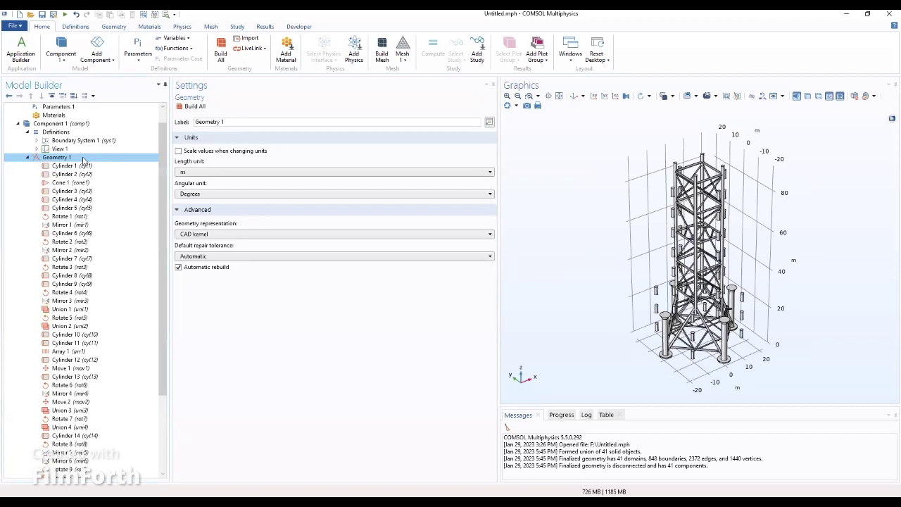
right_click(82, 159)
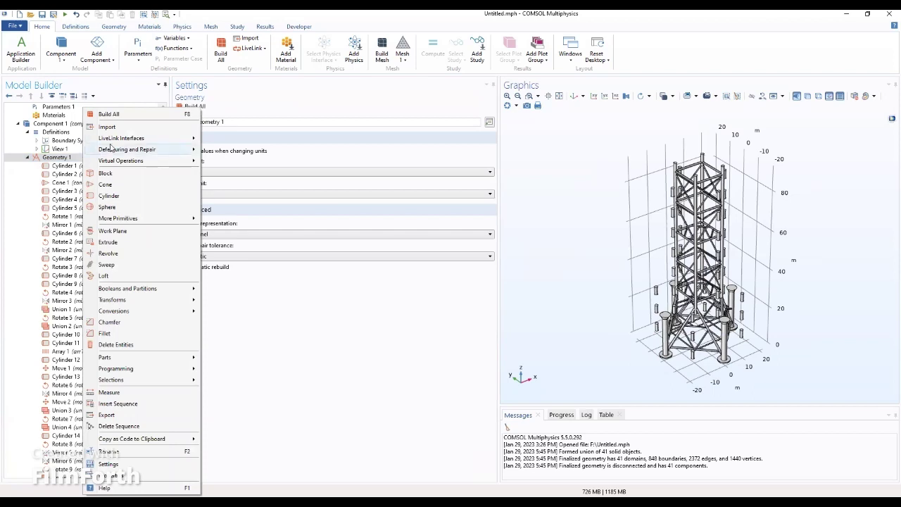
mouse_move(109, 152)
mouse_move(149, 162)
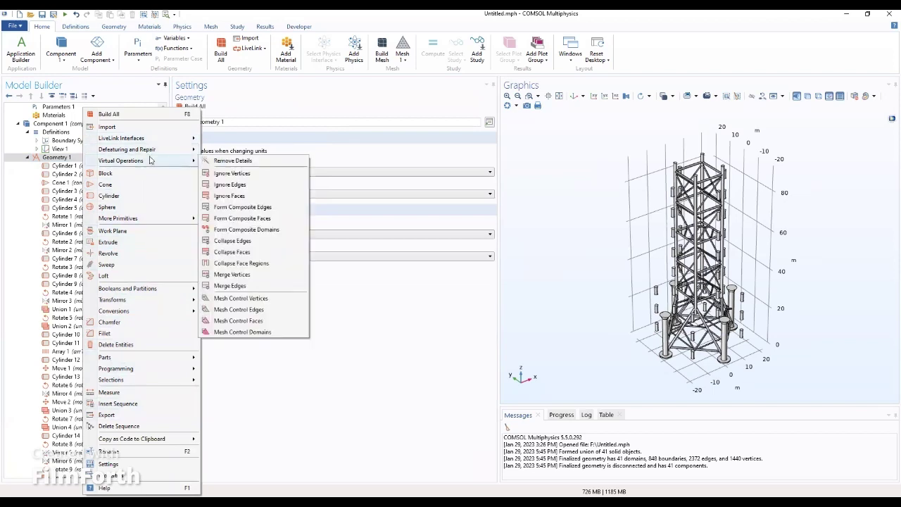
mouse_move(143, 139)
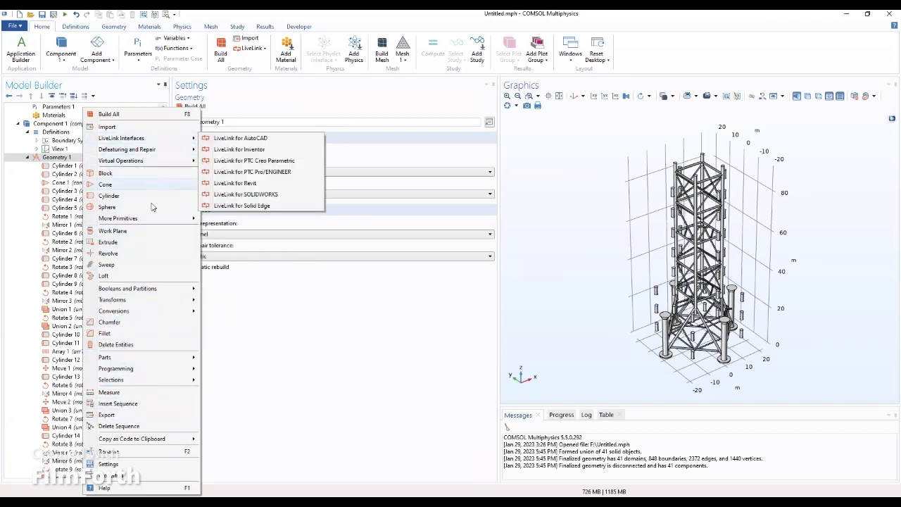
mouse_move(147, 219)
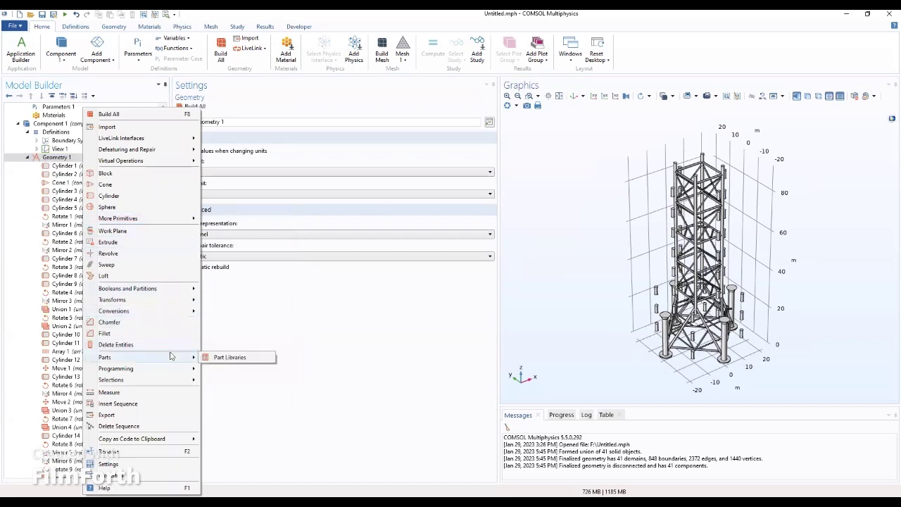
mouse_move(169, 291)
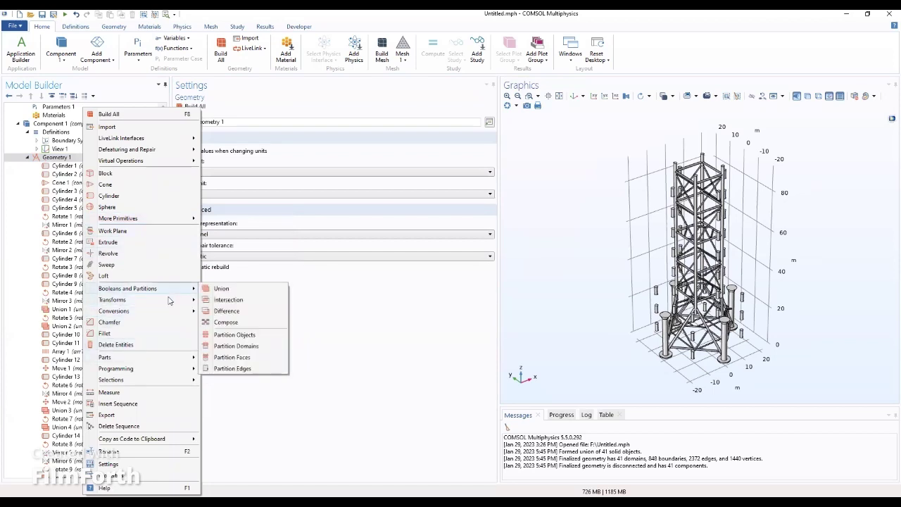
mouse_move(169, 312)
left_click(276, 277)
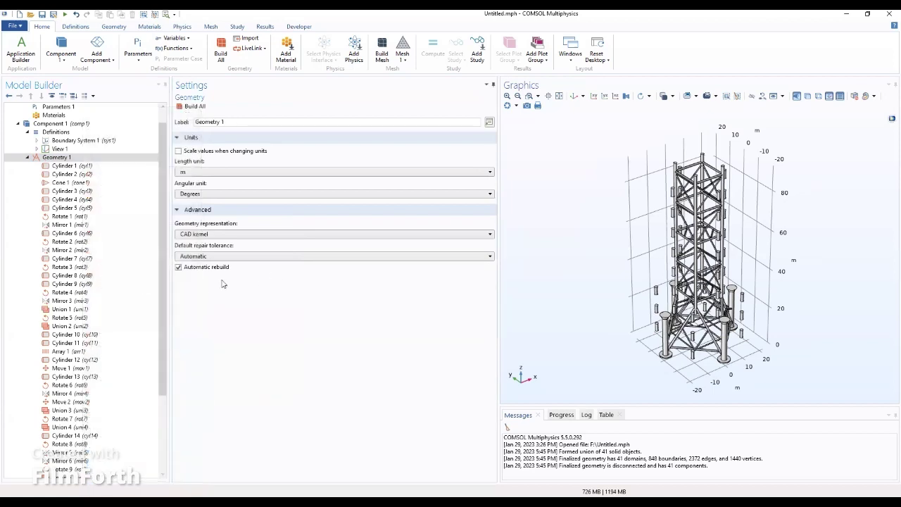
- Add a union selection named ALL Electrodes to Geometry 1 and set its geometric entity level to Object
scroll(85, 326, "down", 4)
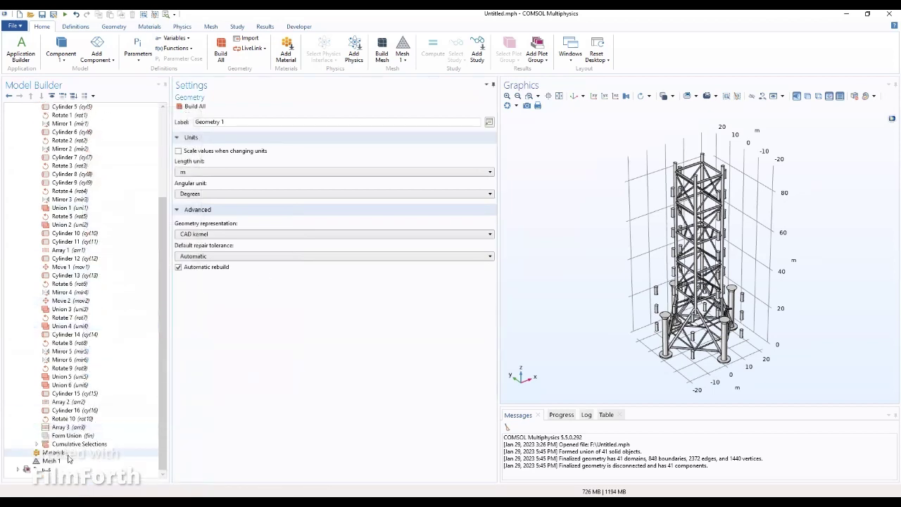
scroll(84, 326, "up", 5)
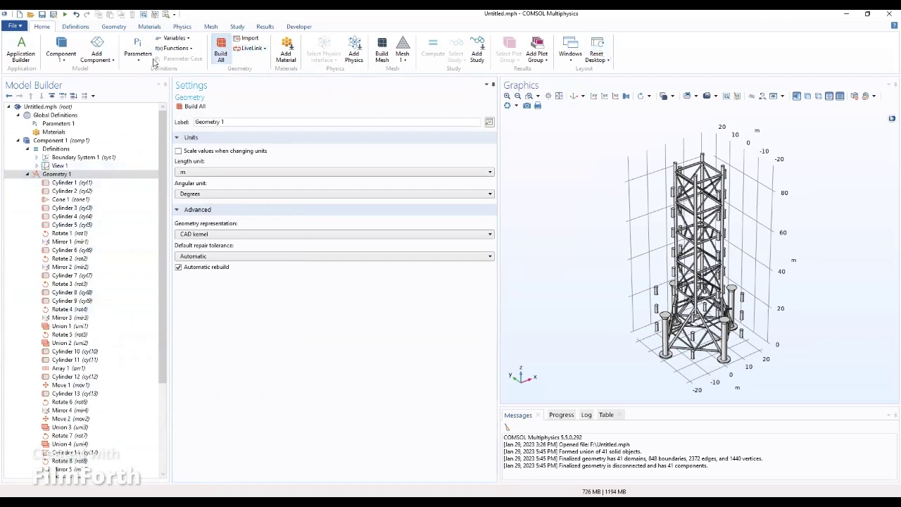
left_click(115, 27)
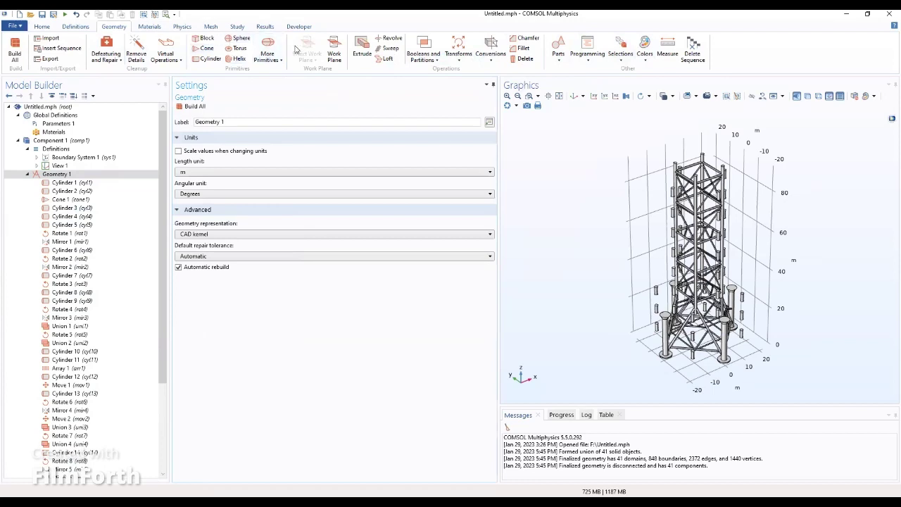
left_click(623, 63)
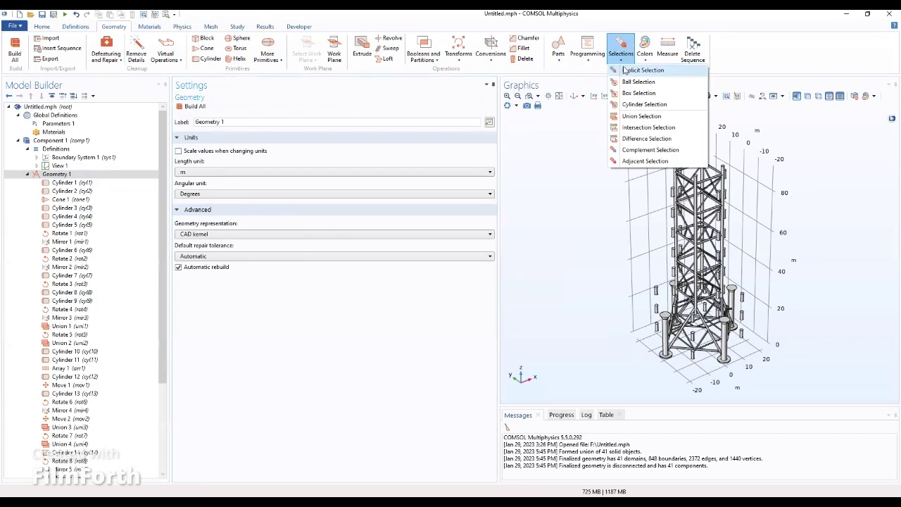
left_click(626, 117)
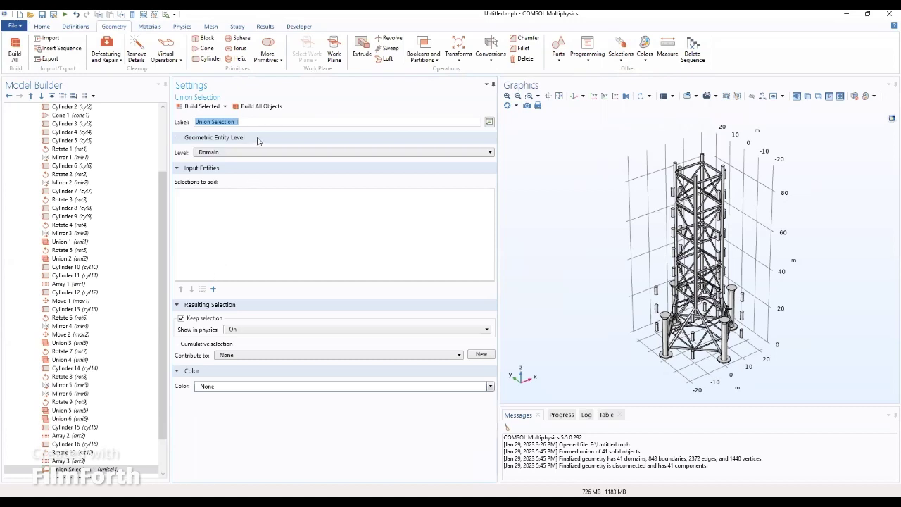
type("ALL Electrodes")
left_click(220, 154)
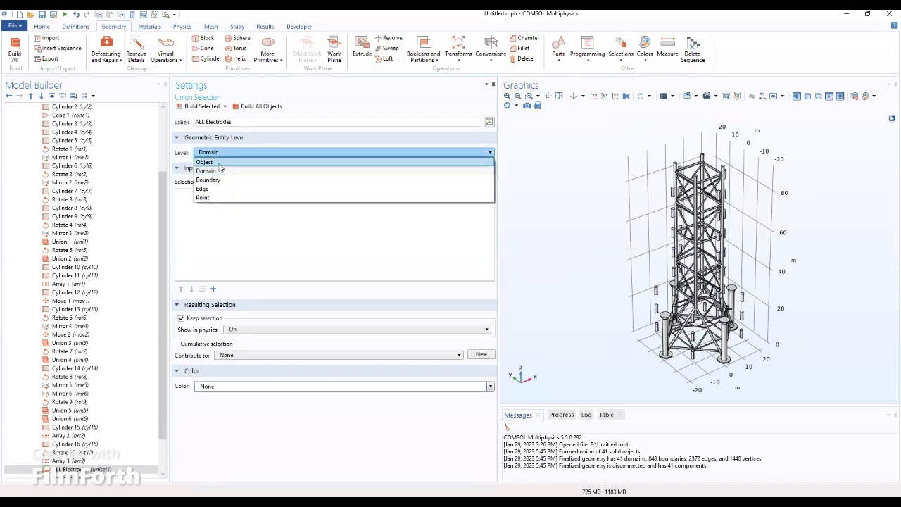
left_click(211, 162)
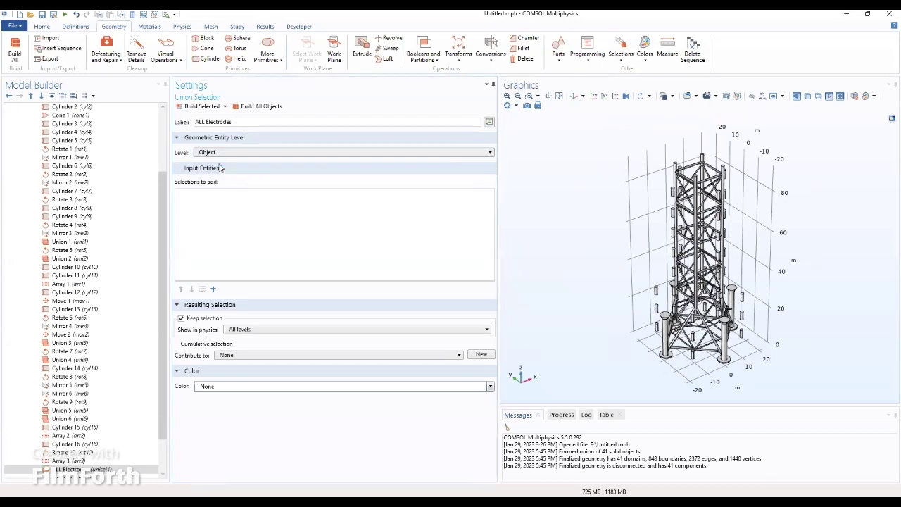
- Add the Steel and Zinc selections to ALL Electrodes and show the result in physics as a boundary selection
left_click(212, 289)
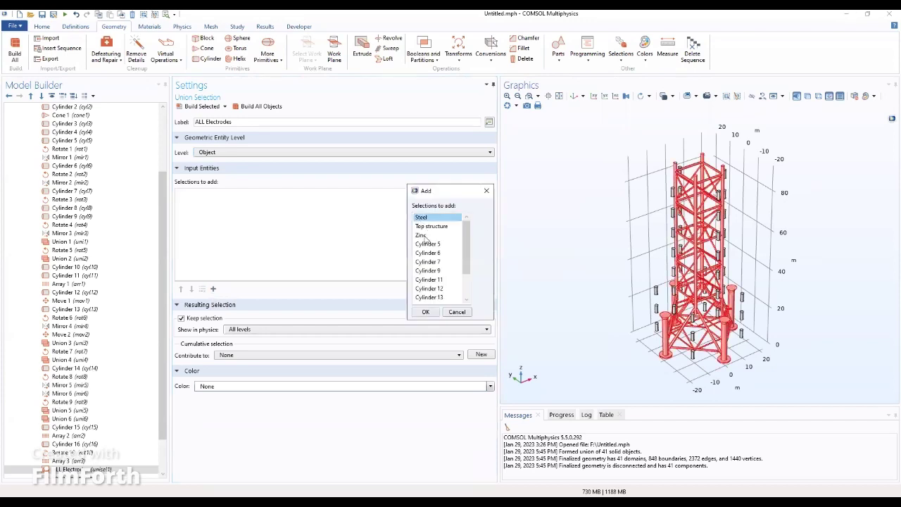
left_click(425, 235, "ctrl")
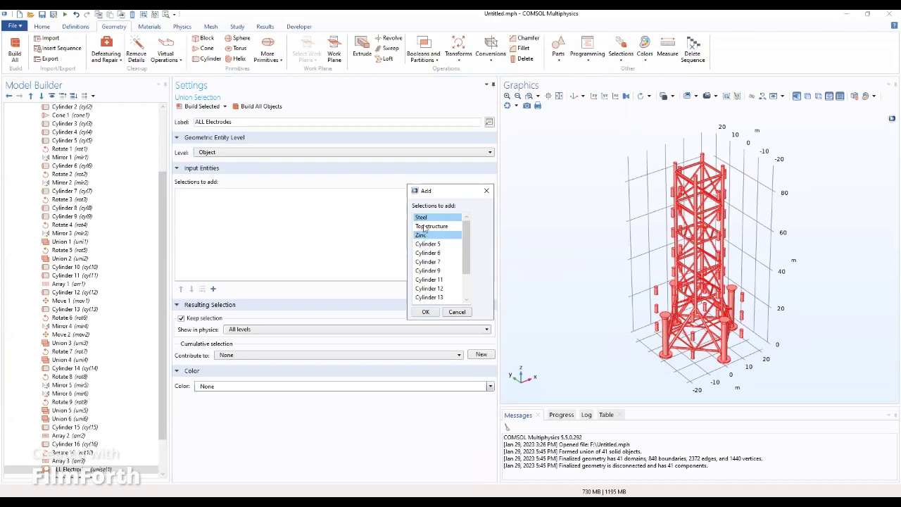
left_click(422, 235)
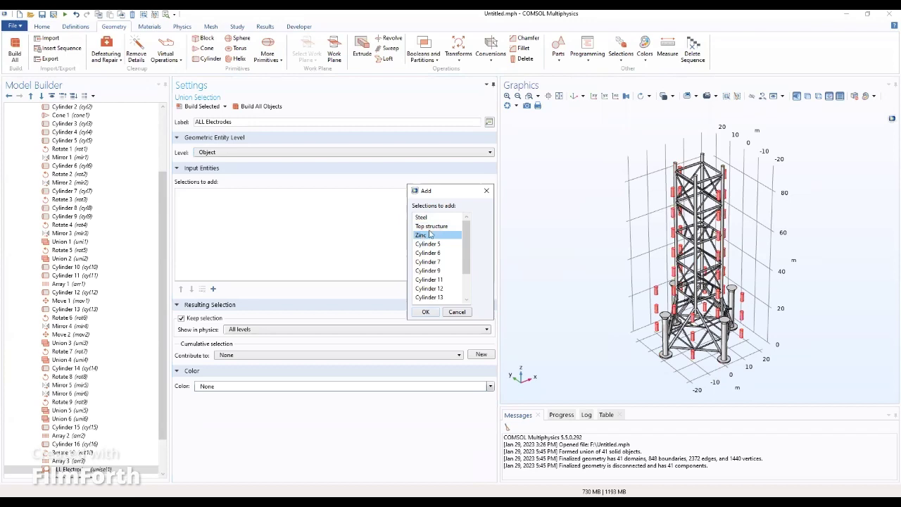
left_click(422, 217)
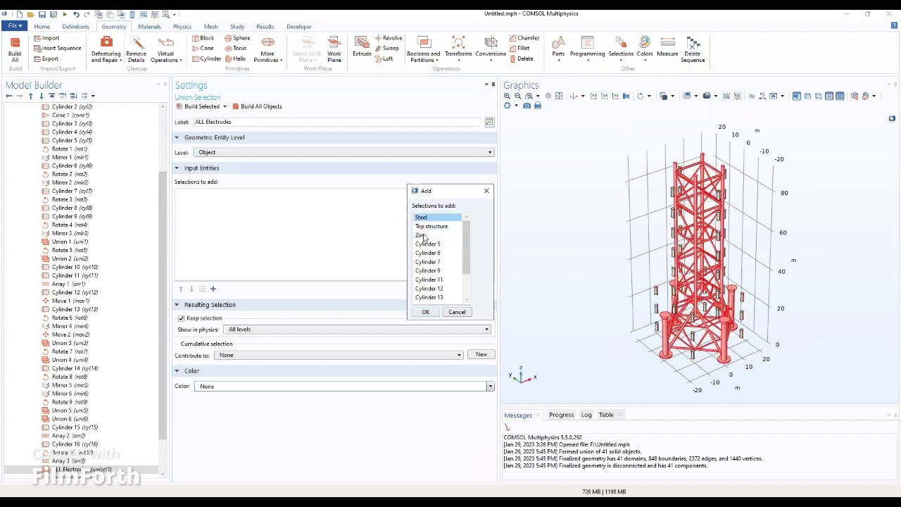
left_click(421, 235)
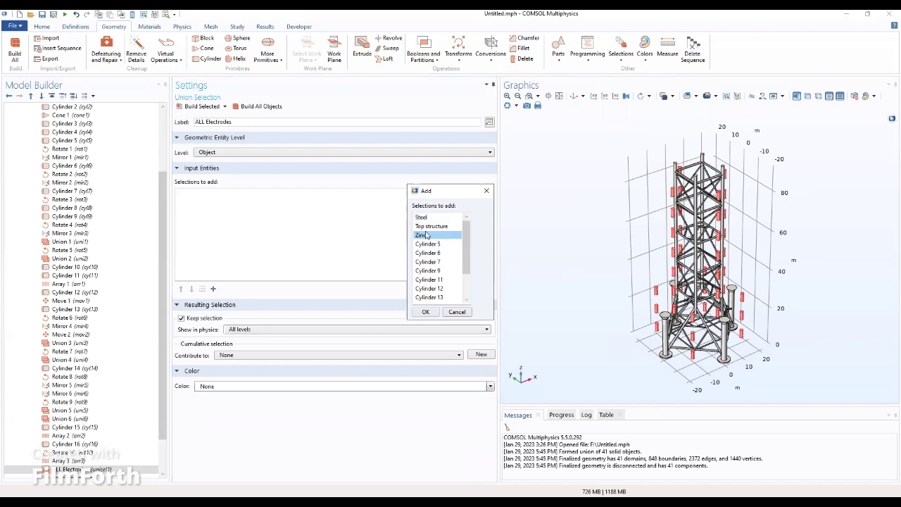
left_click(424, 219, "ctrl")
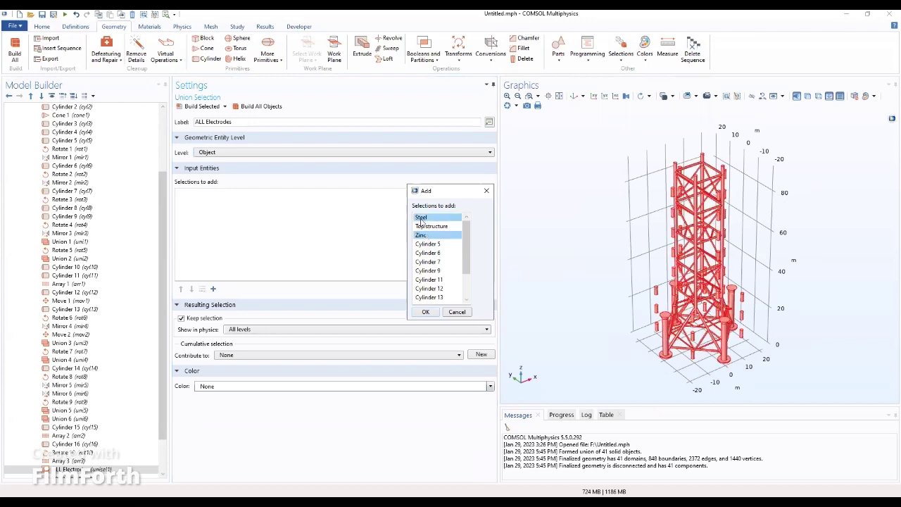
left_click(426, 312)
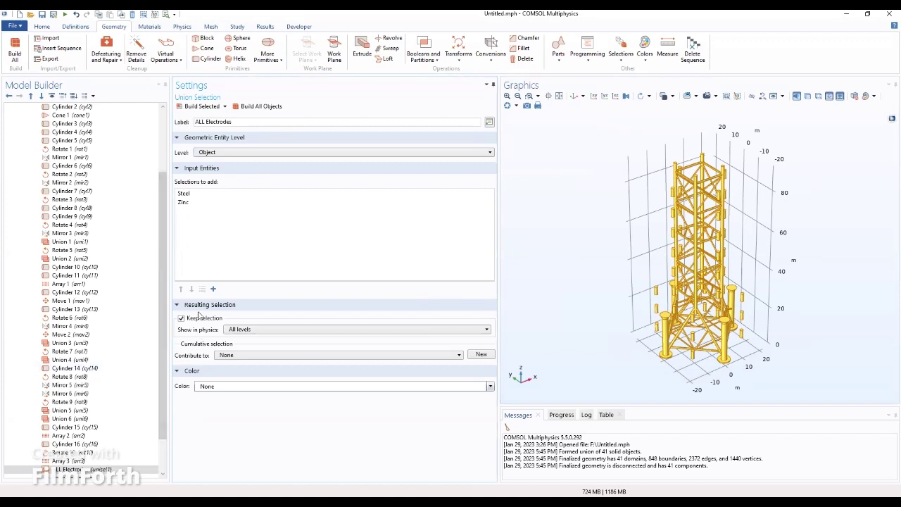
left_click(230, 331)
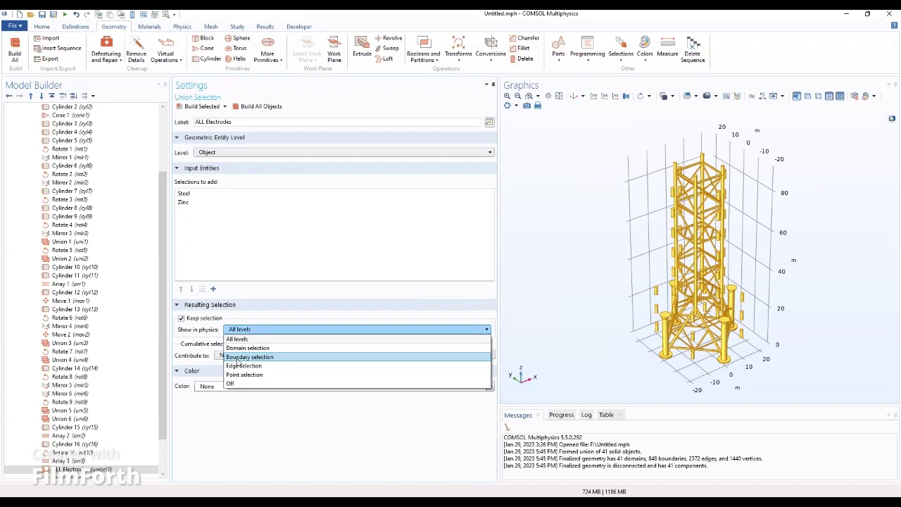
left_click(238, 358)
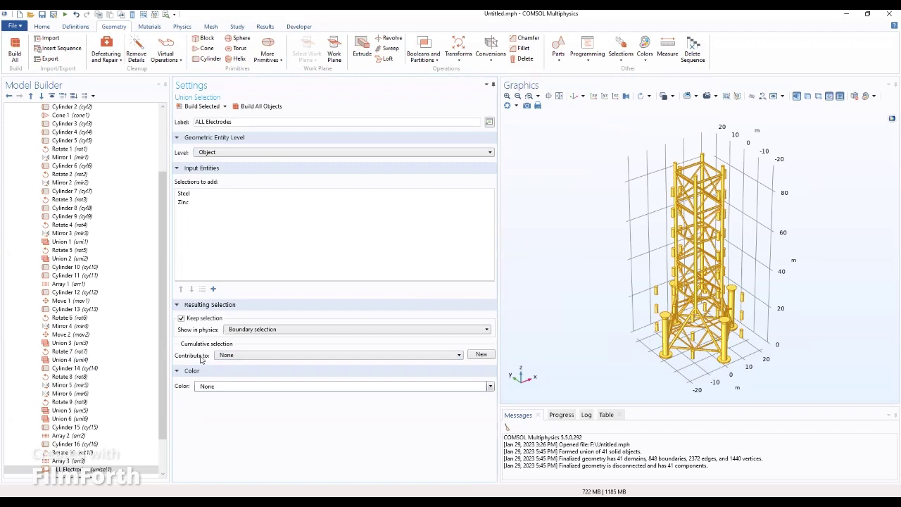
- Add a work plane to Geometry 1 on the xy-plane at z-coordinate 0
scroll(105, 235, "up", 5)
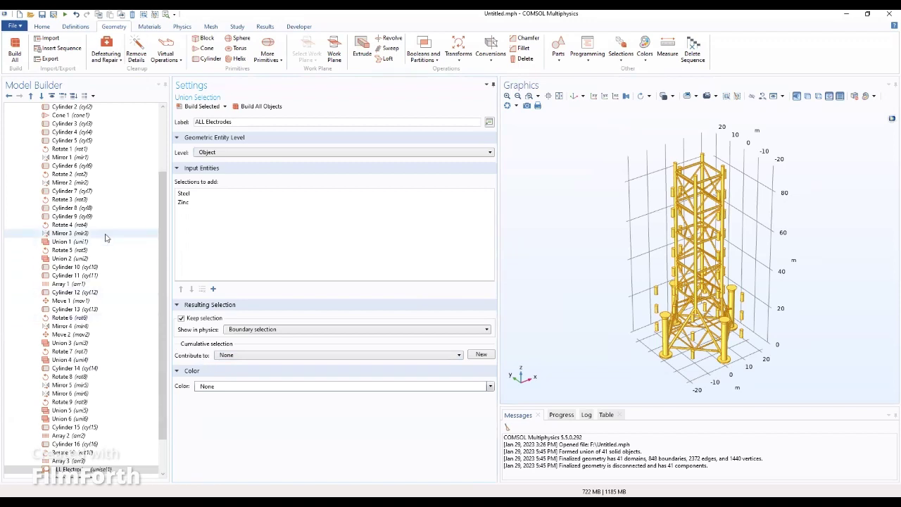
left_click(56, 174)
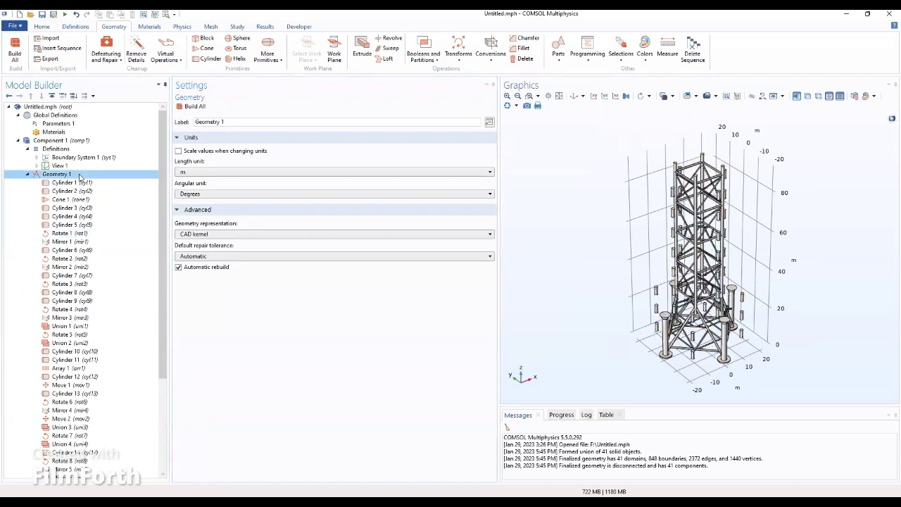
left_click(327, 56)
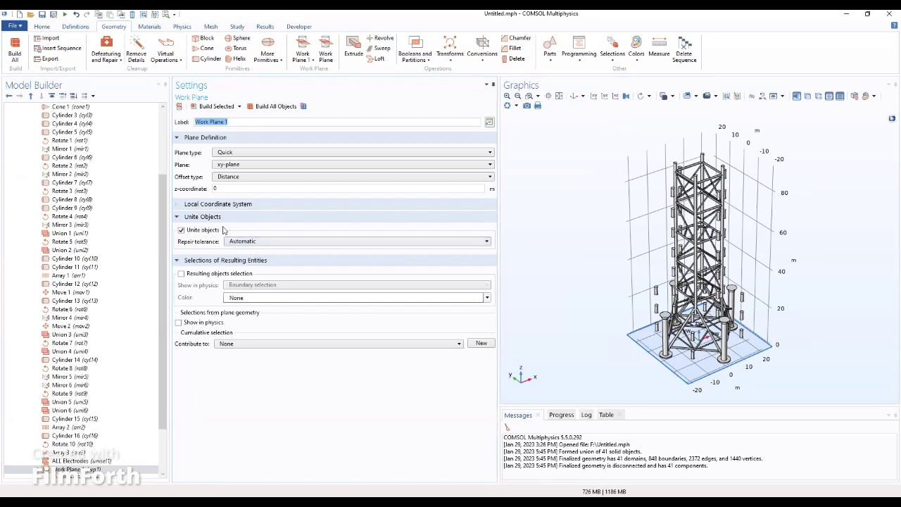
left_click_drag(160, 248, 167, 145)
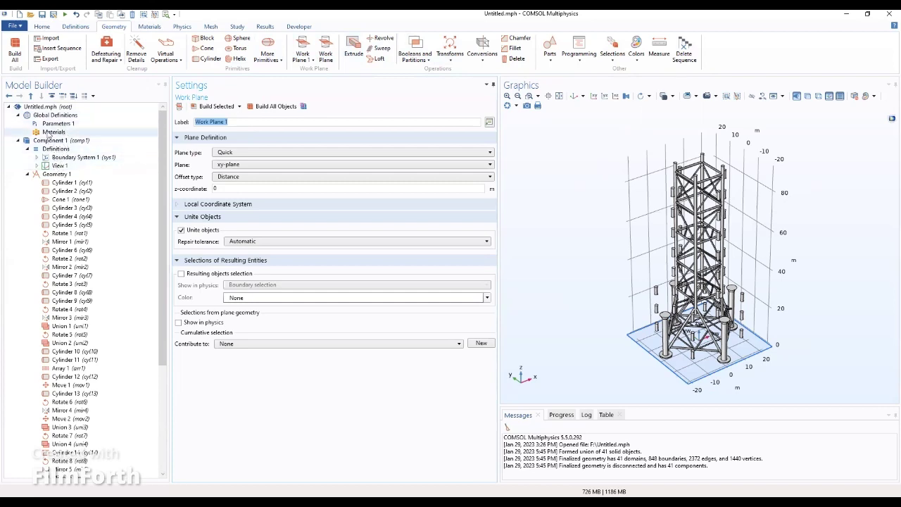
left_click(46, 108)
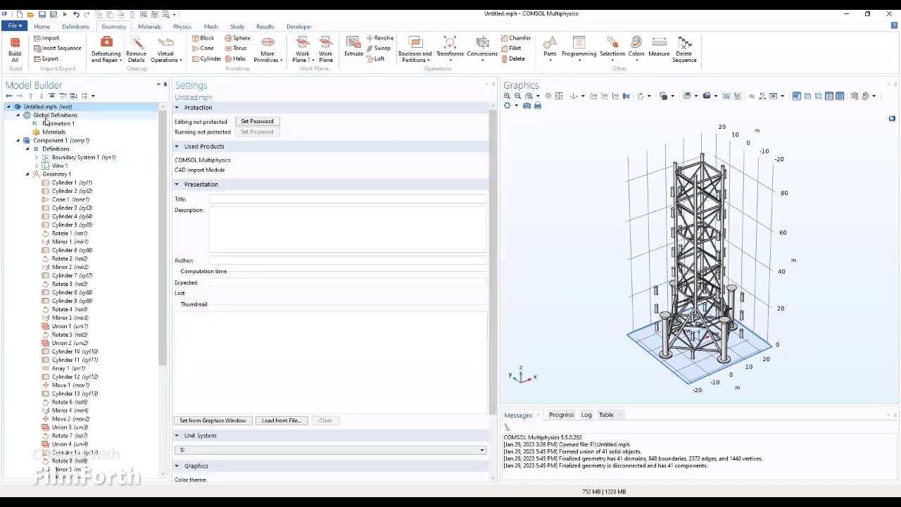
left_click(47, 116)
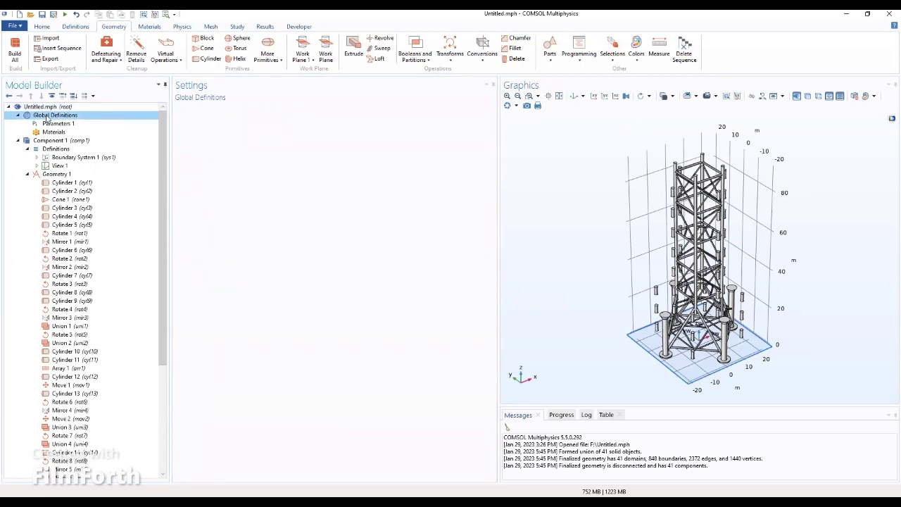
right_click(46, 118)
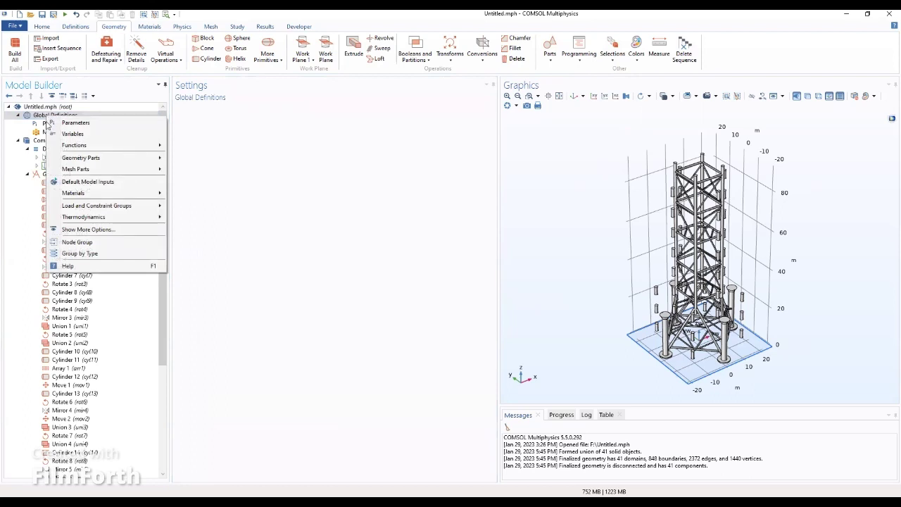
left_click(41, 143)
right_click(42, 144)
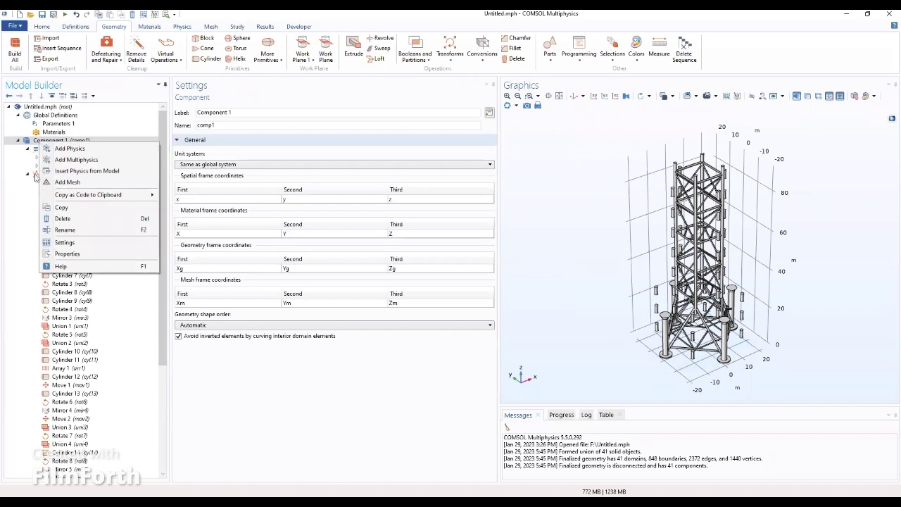
left_click(35, 177)
right_click(38, 175)
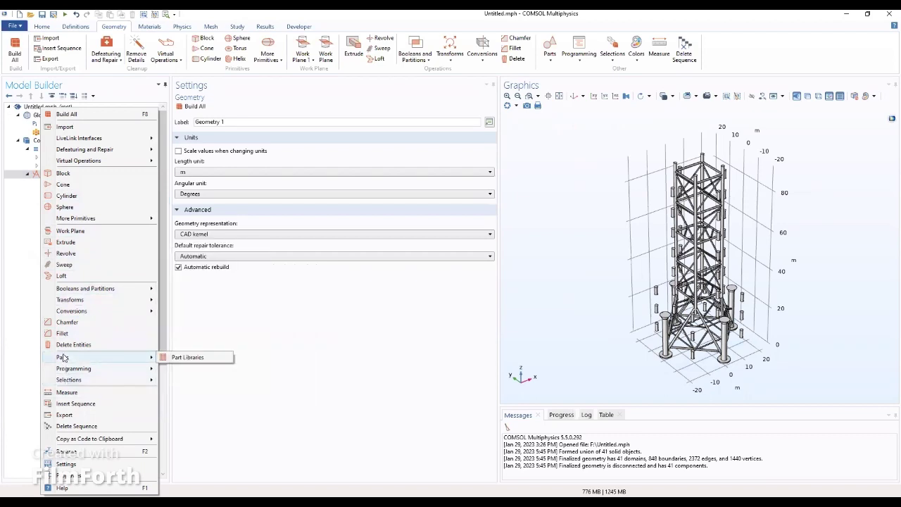
mouse_move(62, 366)
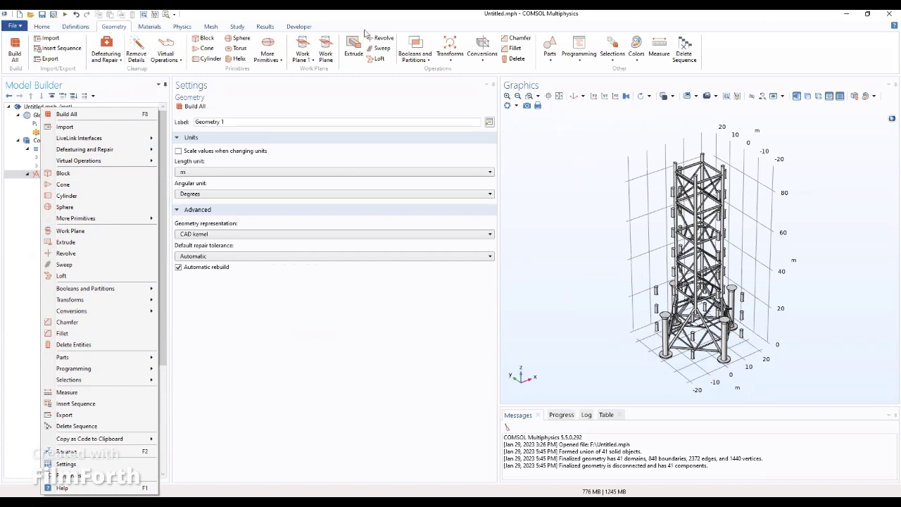
left_click(692, 54)
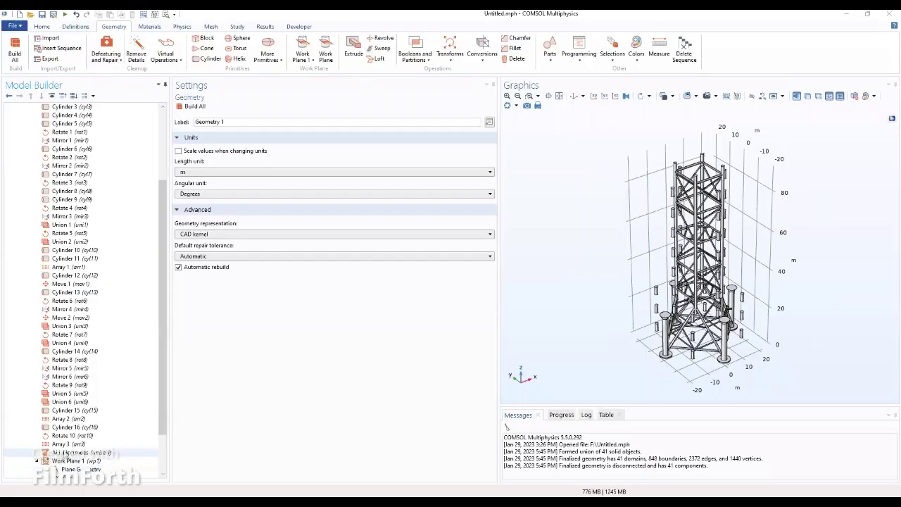
- Add a circle to the plane geometry of Work Plane 1
scroll(74, 424, "down", 2)
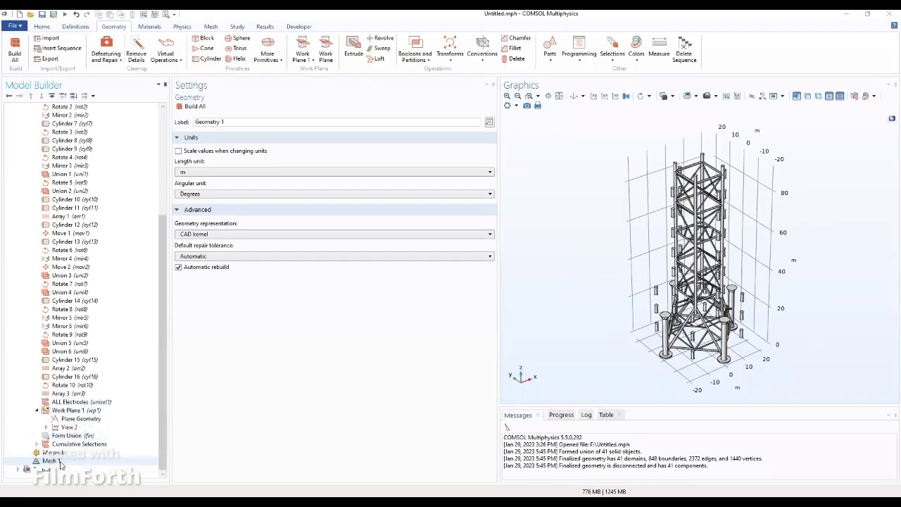
left_click(77, 419)
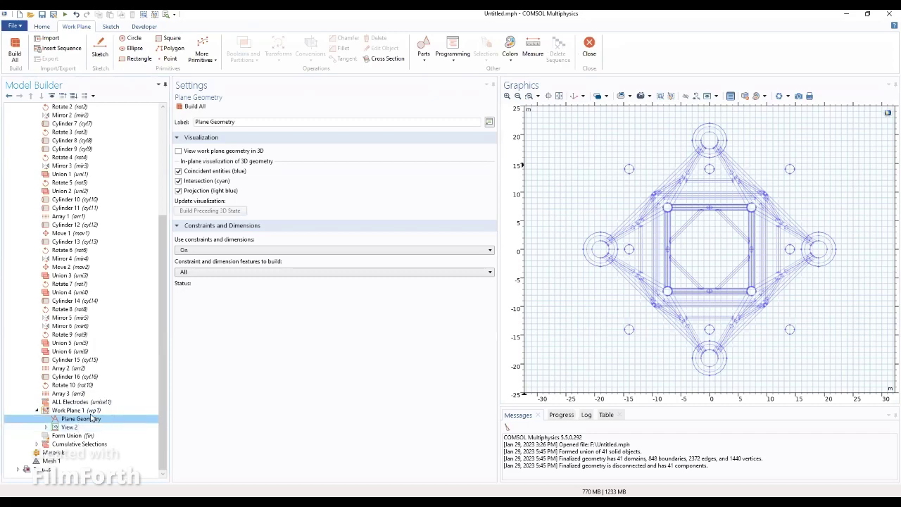
left_click(90, 411)
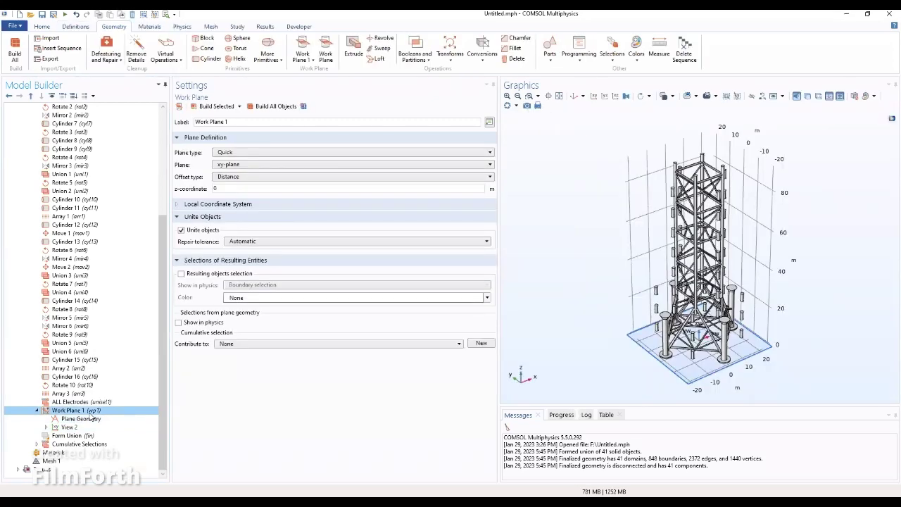
right_click(90, 412)
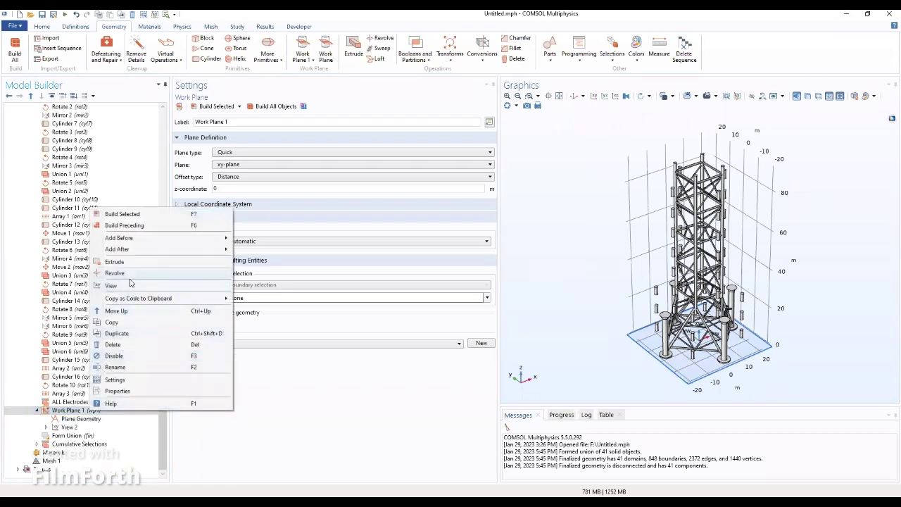
left_click(71, 411)
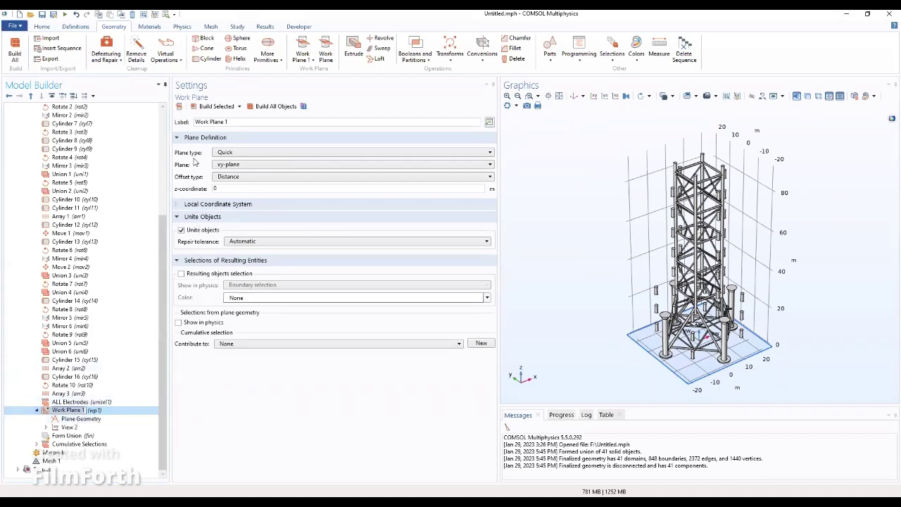
left_click(100, 419)
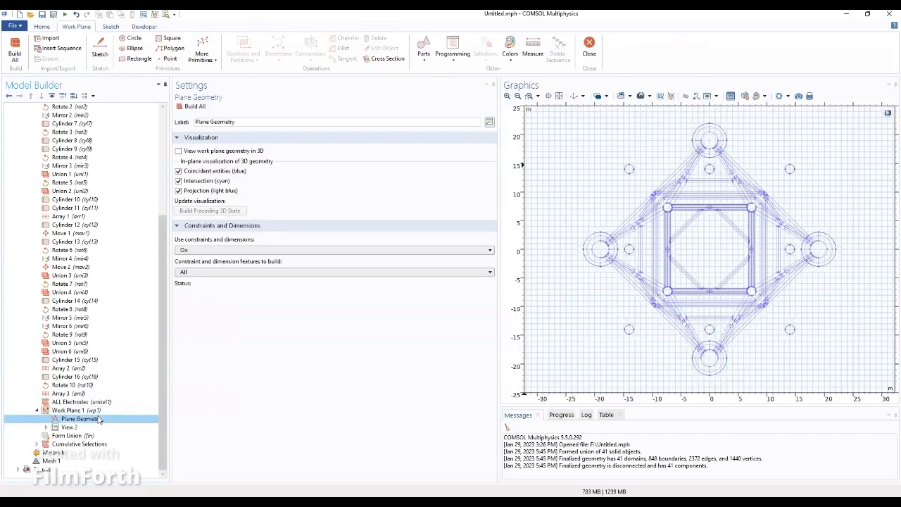
right_click(100, 419)
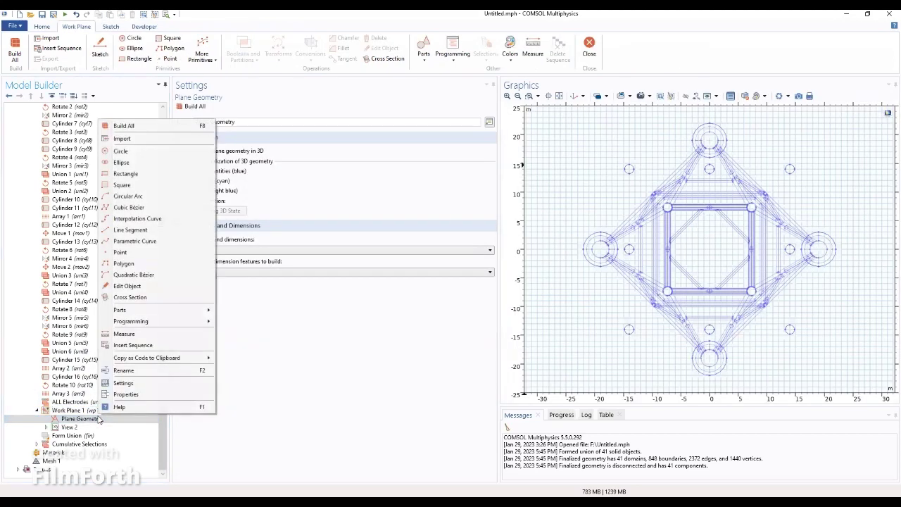
left_click(117, 152)
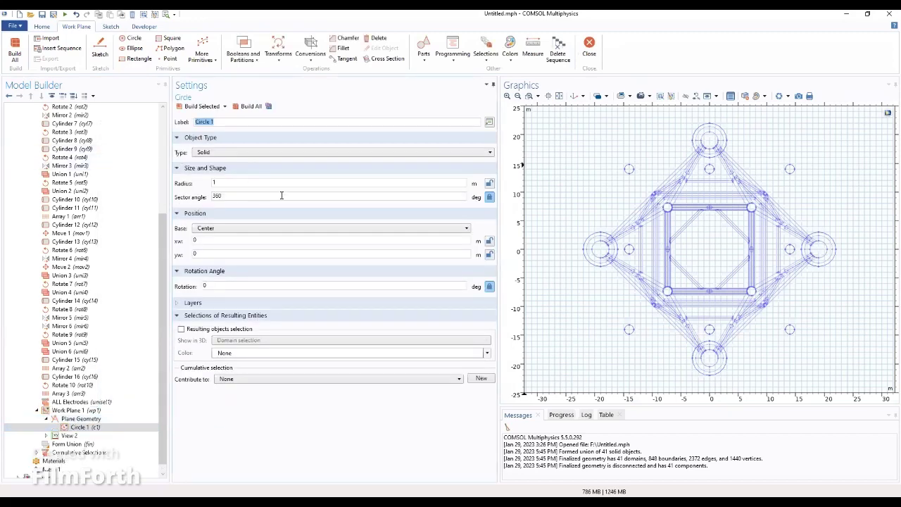
- Set Circle 1 to a radius of 50[m], a sector angle of 90[deg] and a rotation of 180[deg]
left_click(213, 182)
key("BackSpace")
type("300")
type("[m")
left_click_drag(225, 197, 208, 200)
type("90[deg")
double_click(204, 286)
type("180[deg")
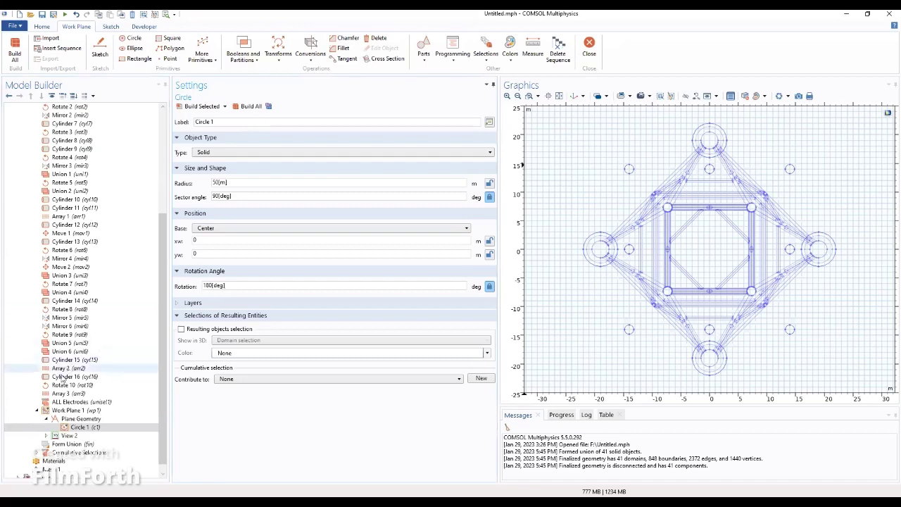
left_click(78, 413)
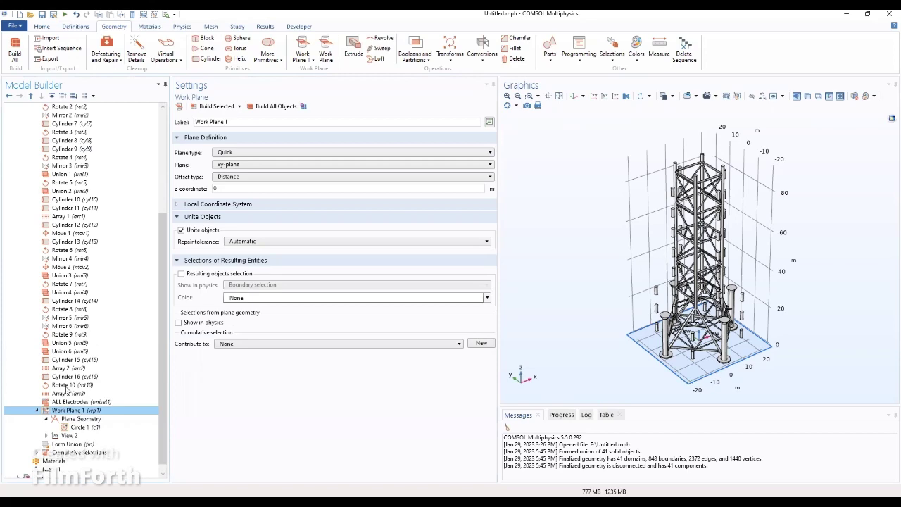
left_click(81, 418)
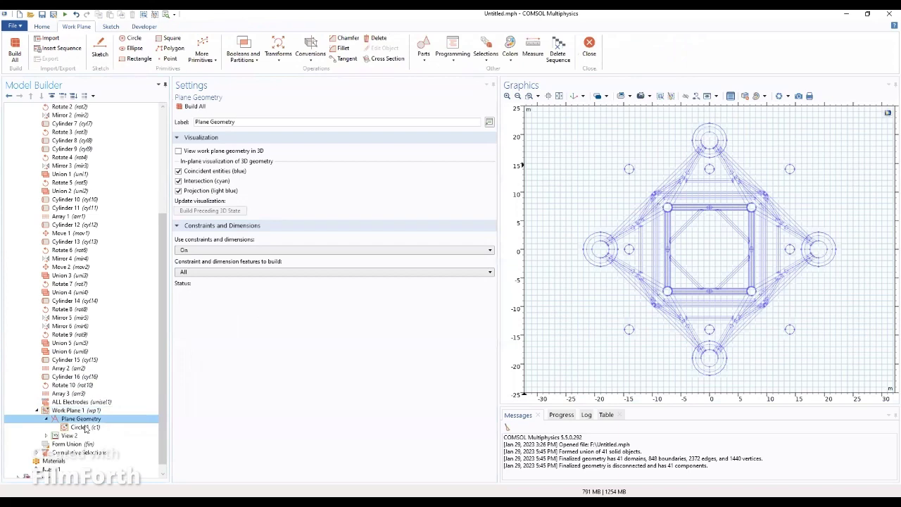
left_click(85, 428)
left_click(85, 420)
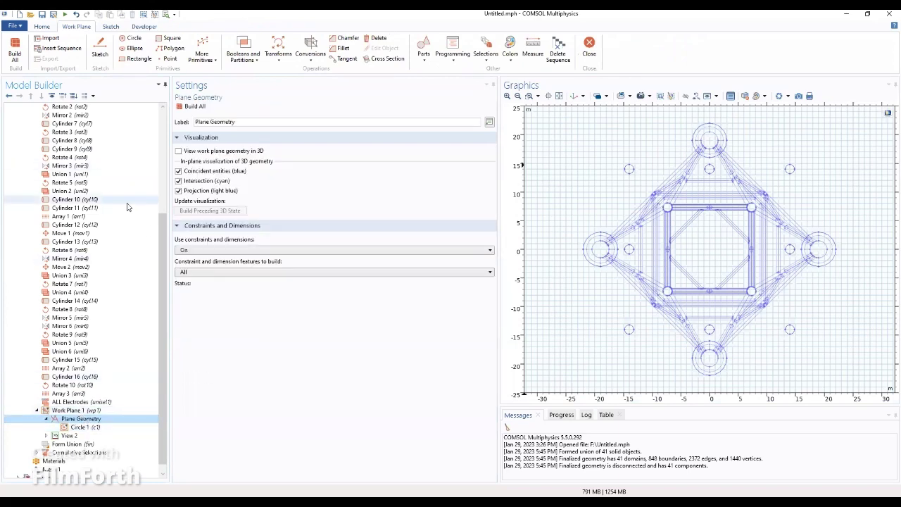
- Add an Extrude operation to Geometry 1 based on Work Plane 1
scroll(113, 180, "up", 6)
left_click(58, 174)
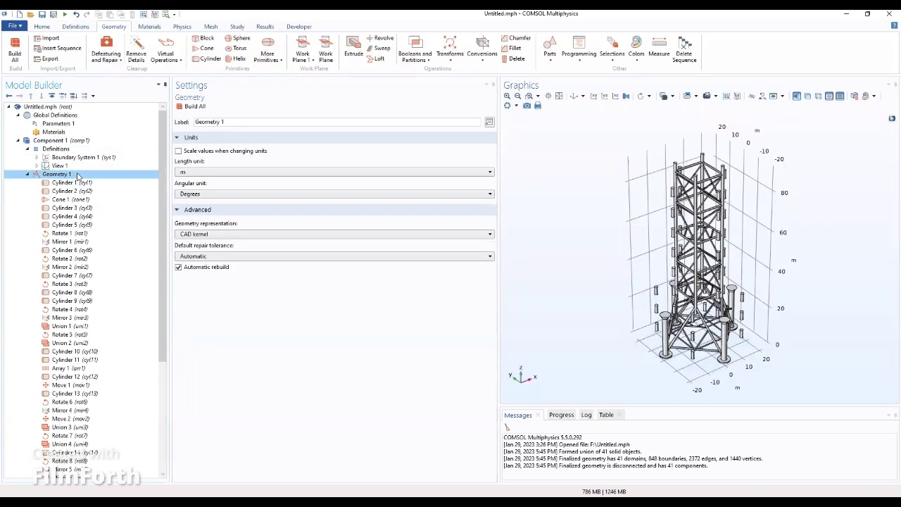
right_click(77, 175)
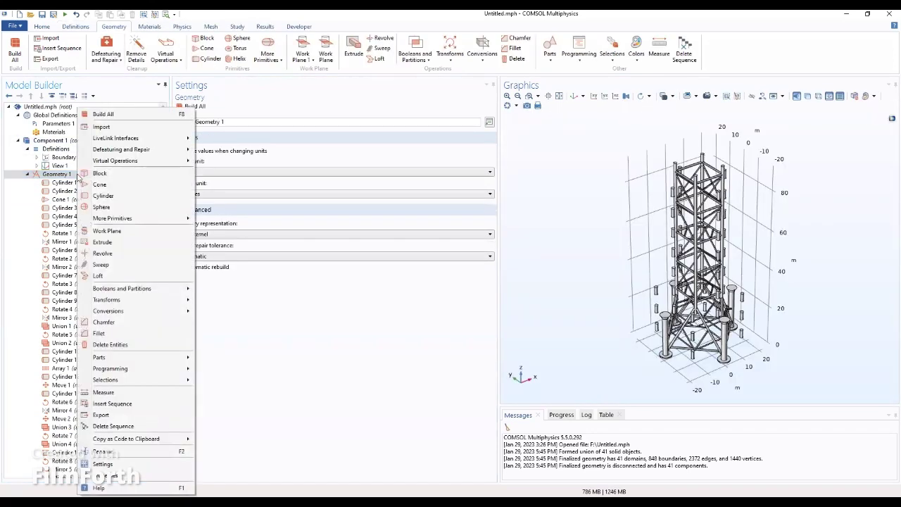
left_click(105, 242)
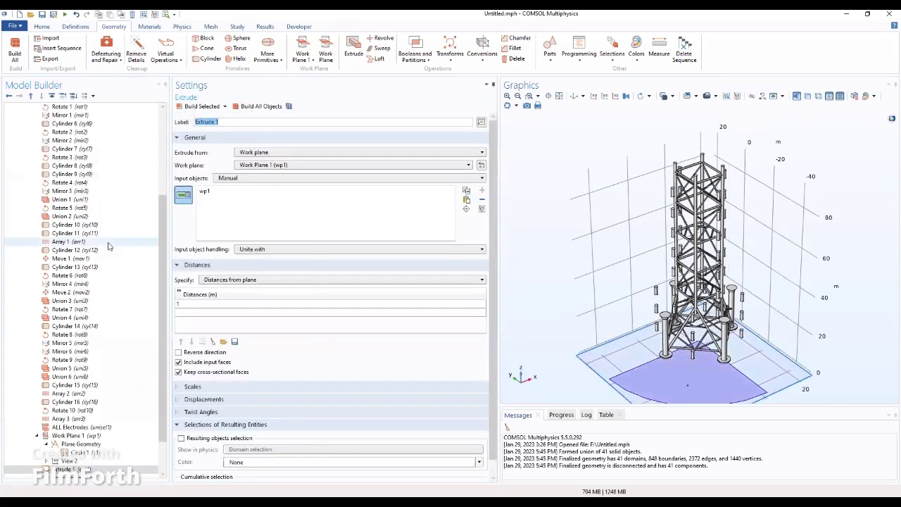
- Set the extrusion distance from the plane to 92[m], build the extrusion and fit it in the view
left_click(209, 193)
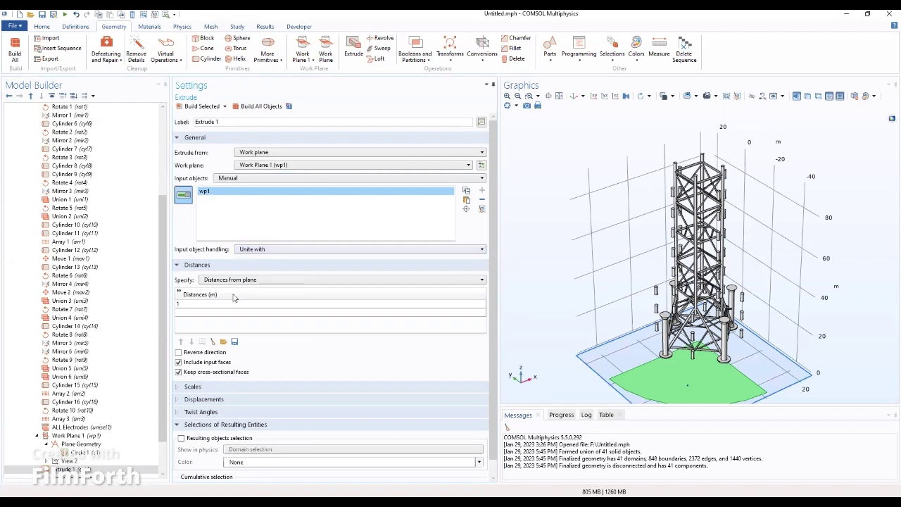
left_click(196, 304)
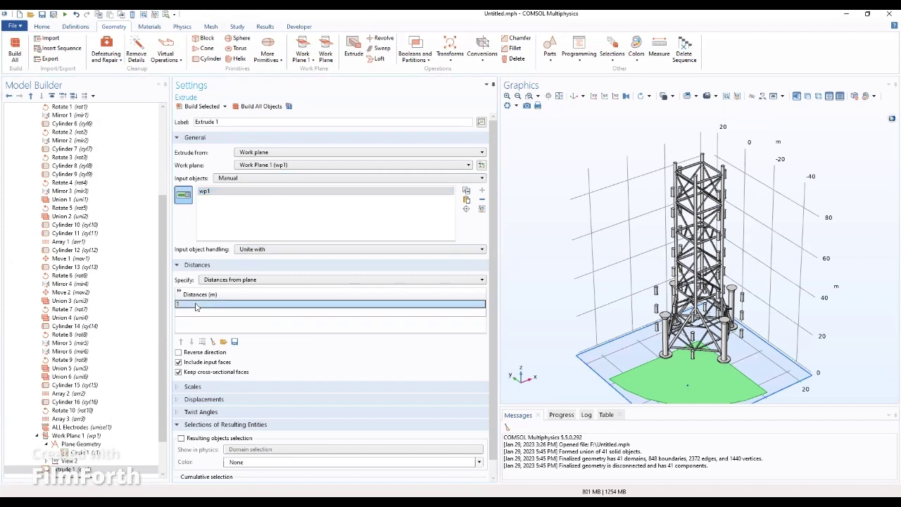
type("9")
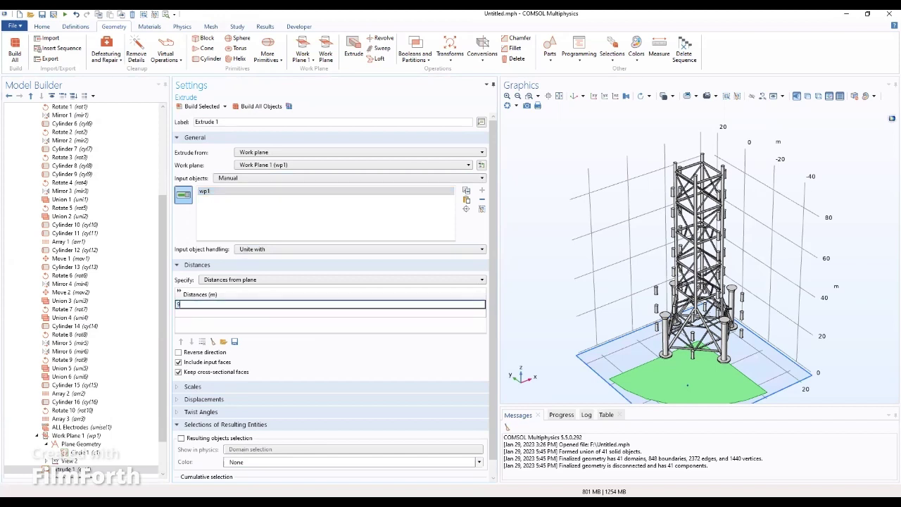
type("2[m]")
left_click(206, 327)
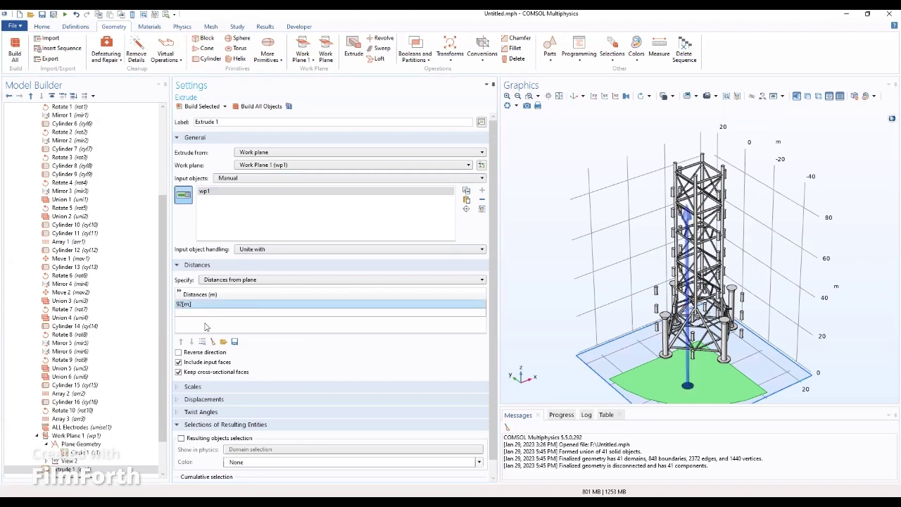
left_click(195, 107)
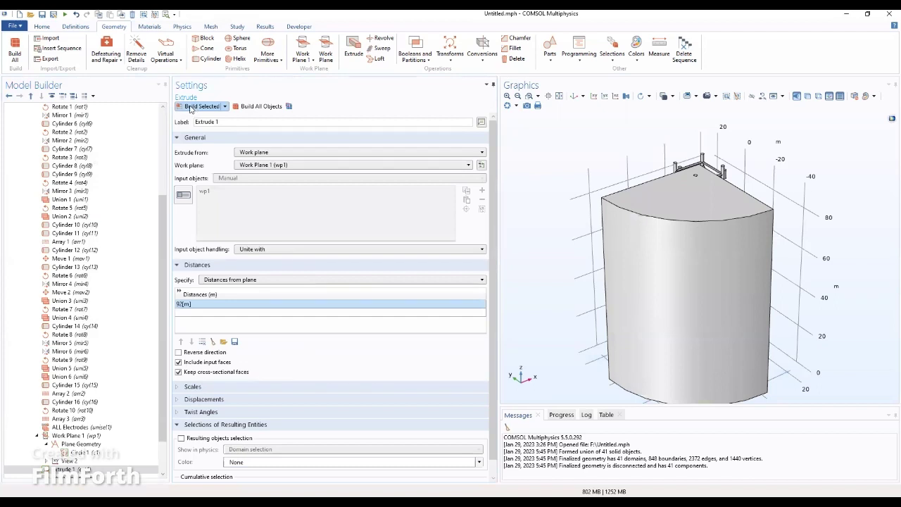
left_click(558, 97)
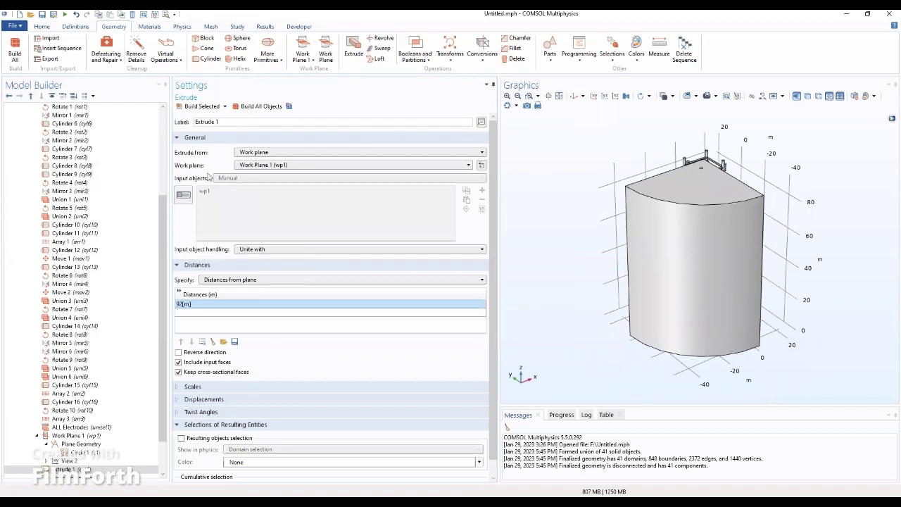
- Add a Difference Boolean operation to Geometry 1
scroll(61, 184, "up", 5)
left_click(53, 175)
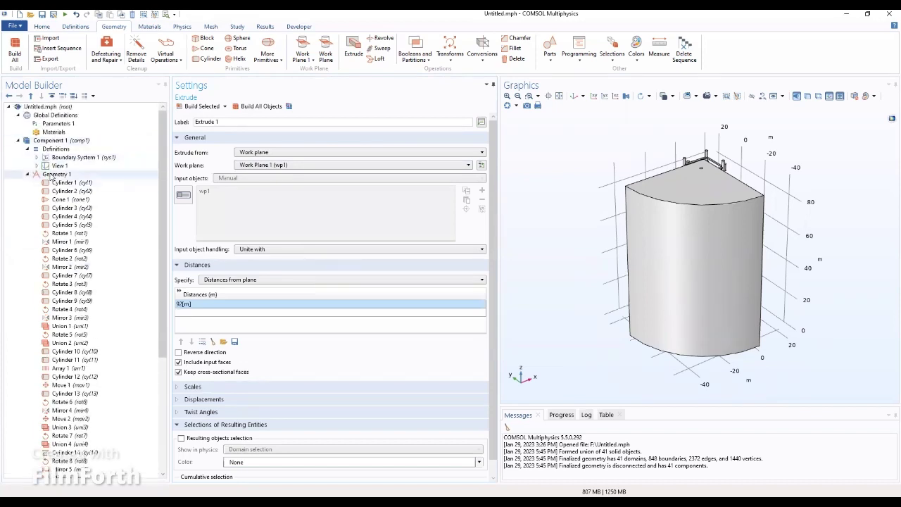
right_click(51, 175)
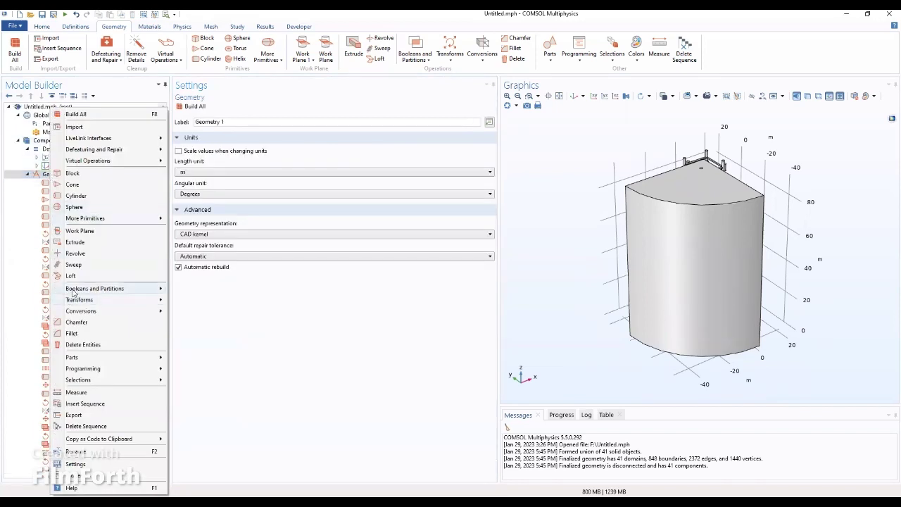
mouse_move(72, 293)
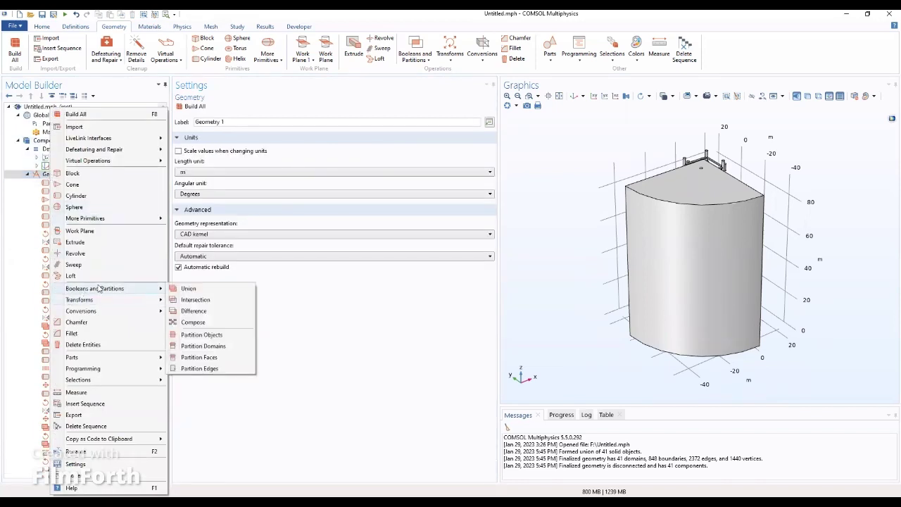
left_click(190, 311)
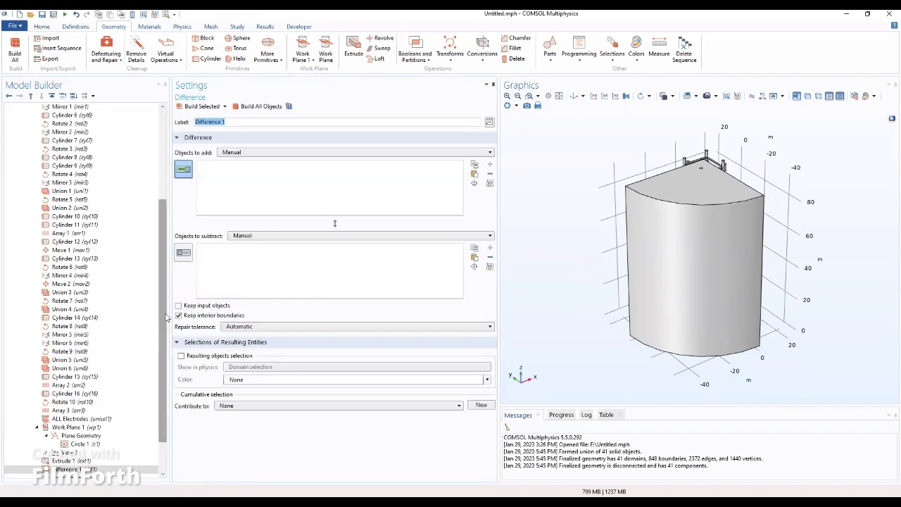
- Choose the extruded quarter-circle sector as the object to add in Difference 1
left_click(235, 153)
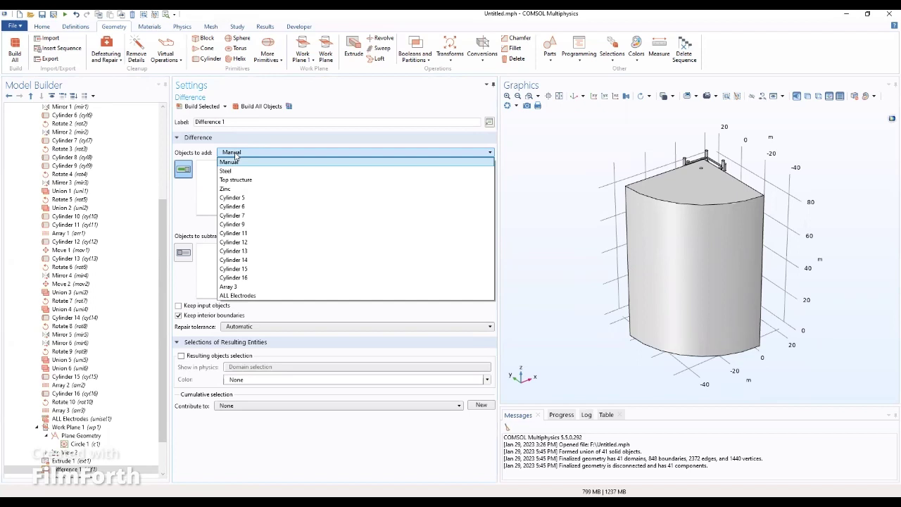
left_click(236, 153)
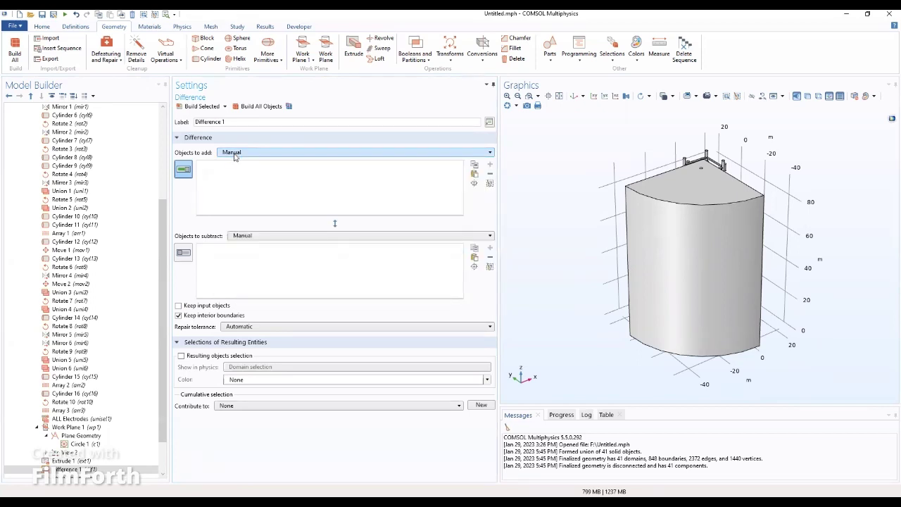
left_click(239, 238)
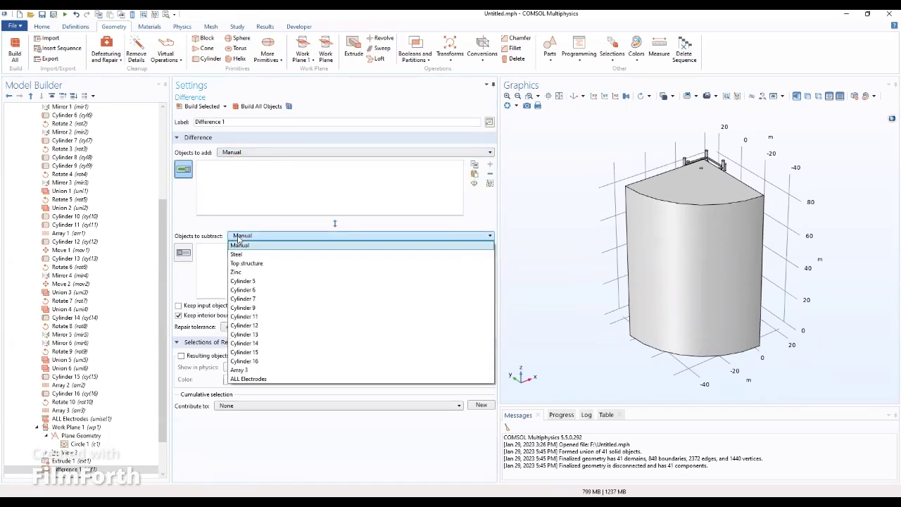
left_click(237, 240)
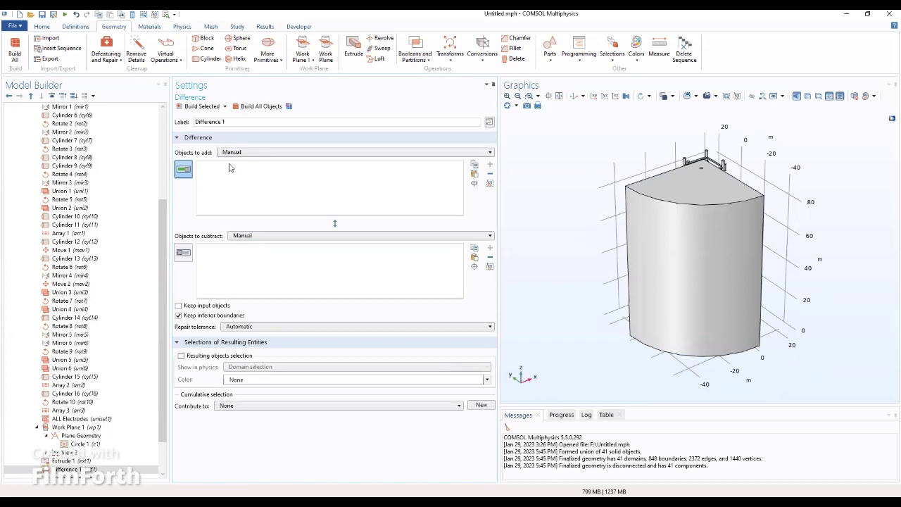
left_click(670, 288)
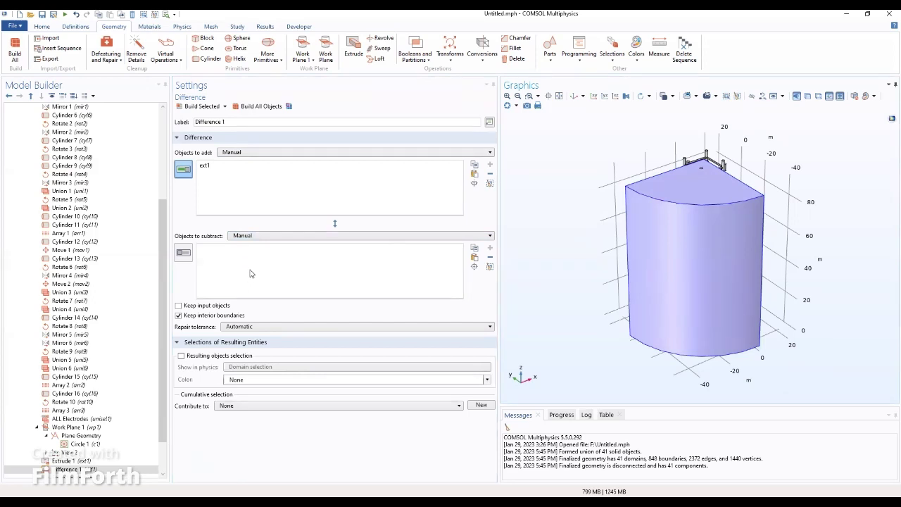
- Subtract the ALL Electrodes selection from the extruded sector and build Difference 1
left_click(184, 255)
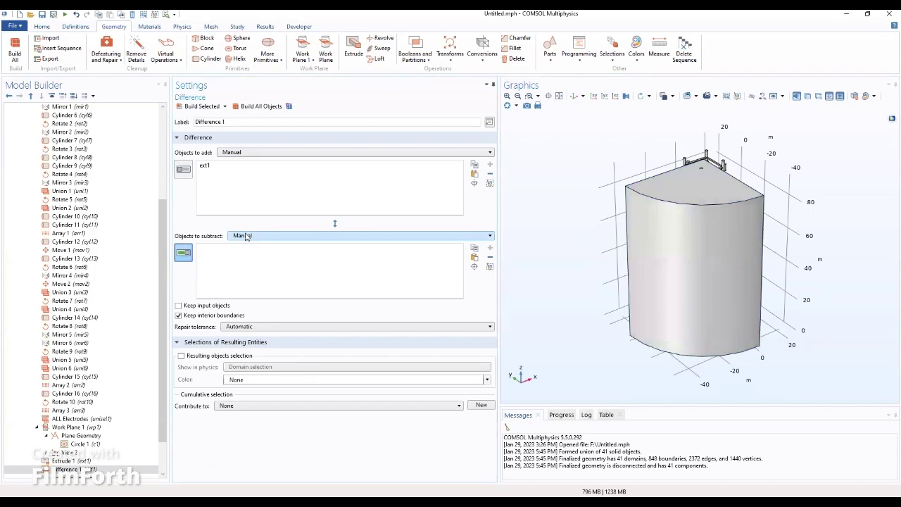
left_click(246, 238)
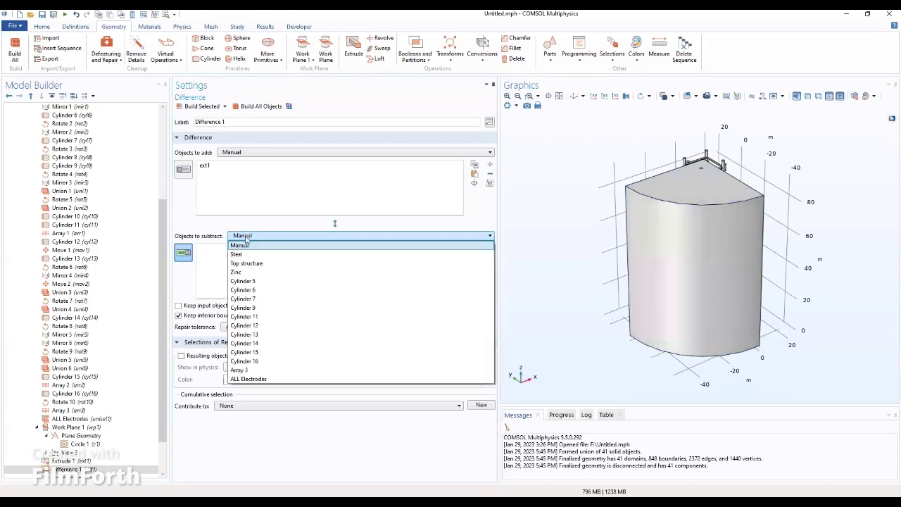
left_click(266, 379)
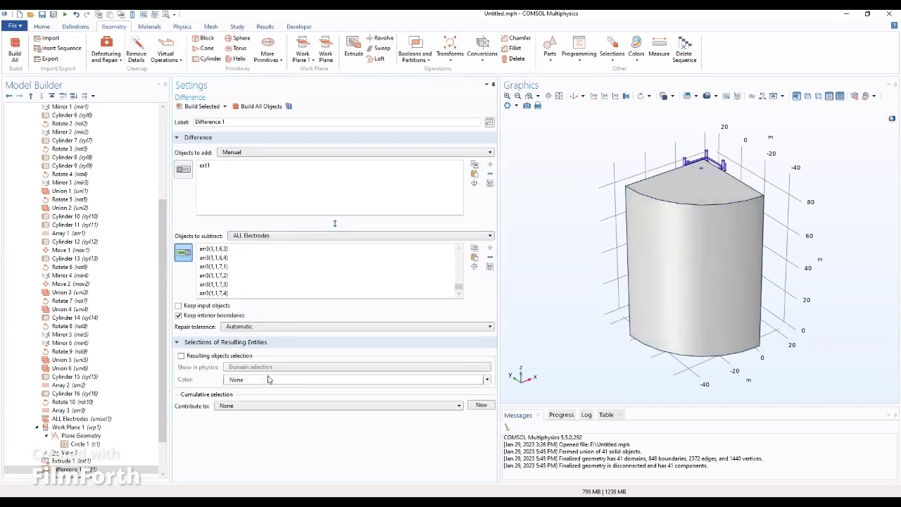
left_click(193, 108)
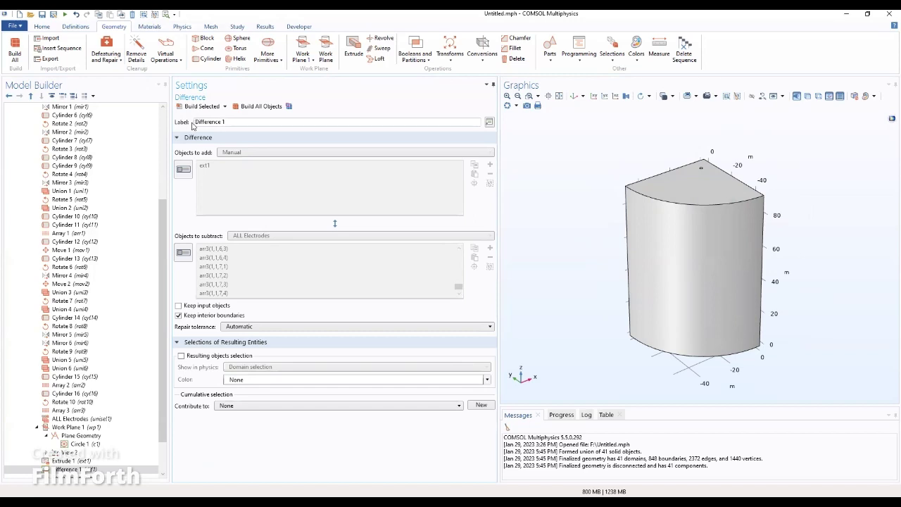
- Switch to wireframe rendering to inspect the electrode cavities inside the sector and review the geometry sequence
left_click(818, 97)
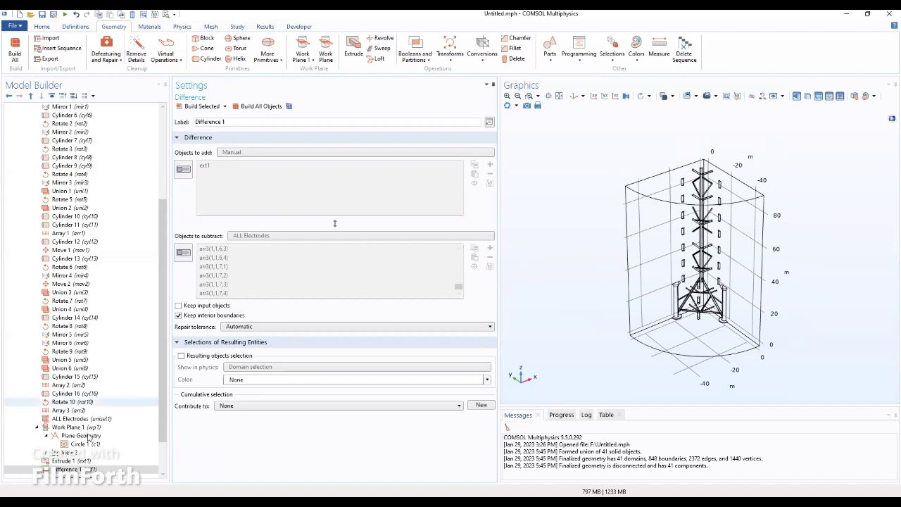
left_click_drag(163, 392, 182, 255)
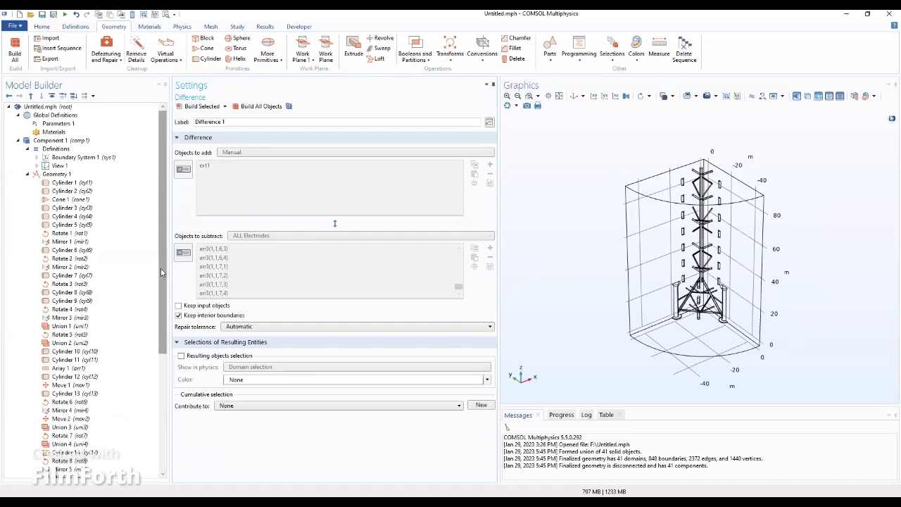
left_click_drag(161, 268, 161, 384)
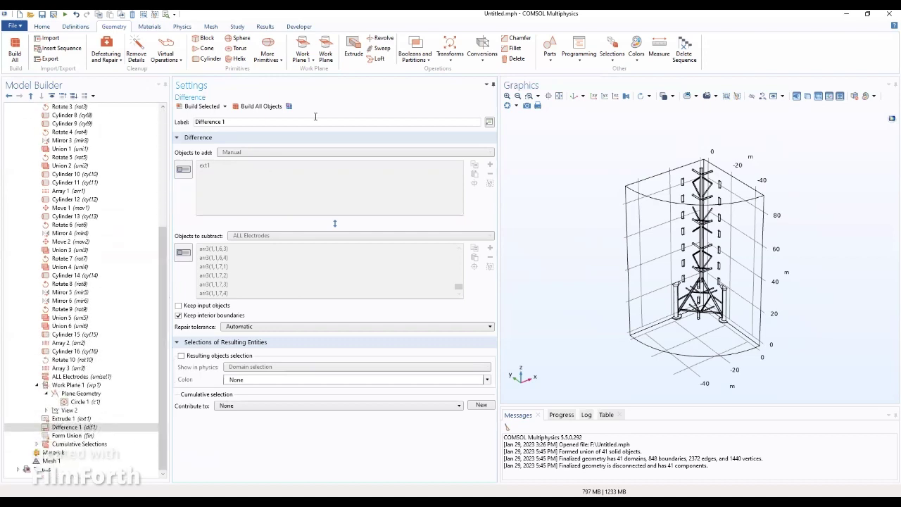